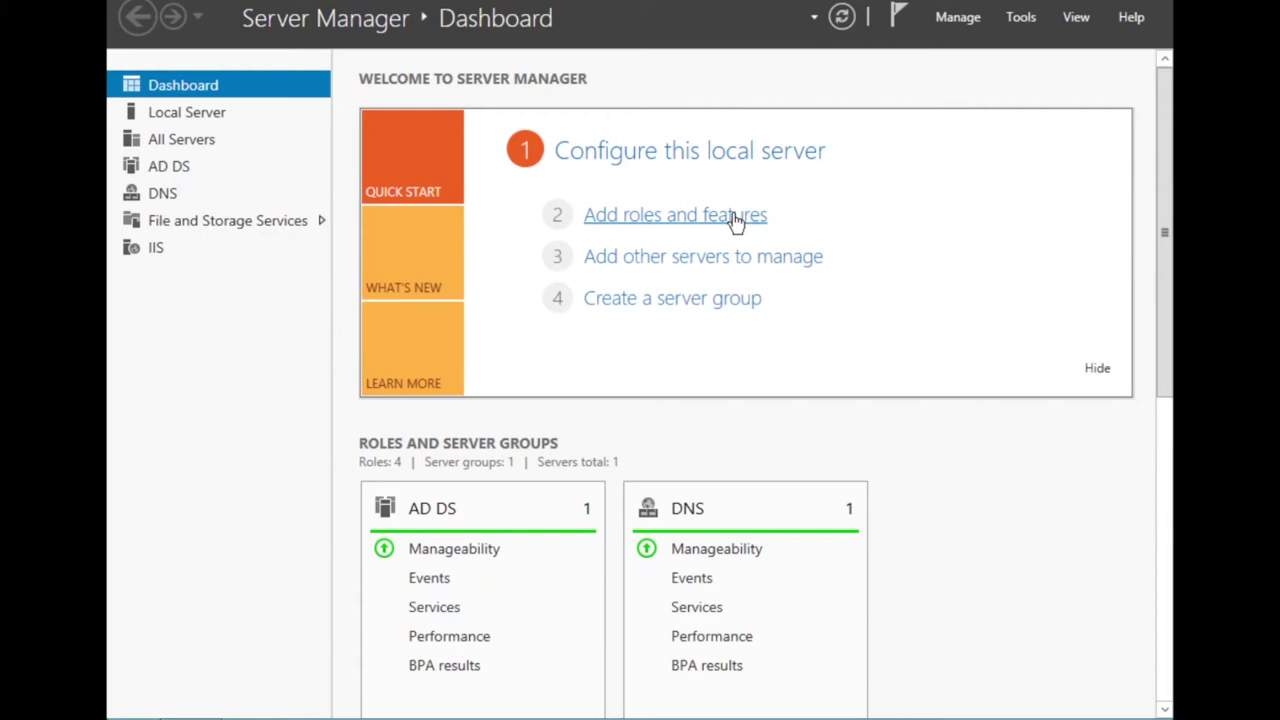
# Start Add Roles and Features on server AD.info-geek.net and tick the DHCP Server role.
pyautogui.click(735, 220)
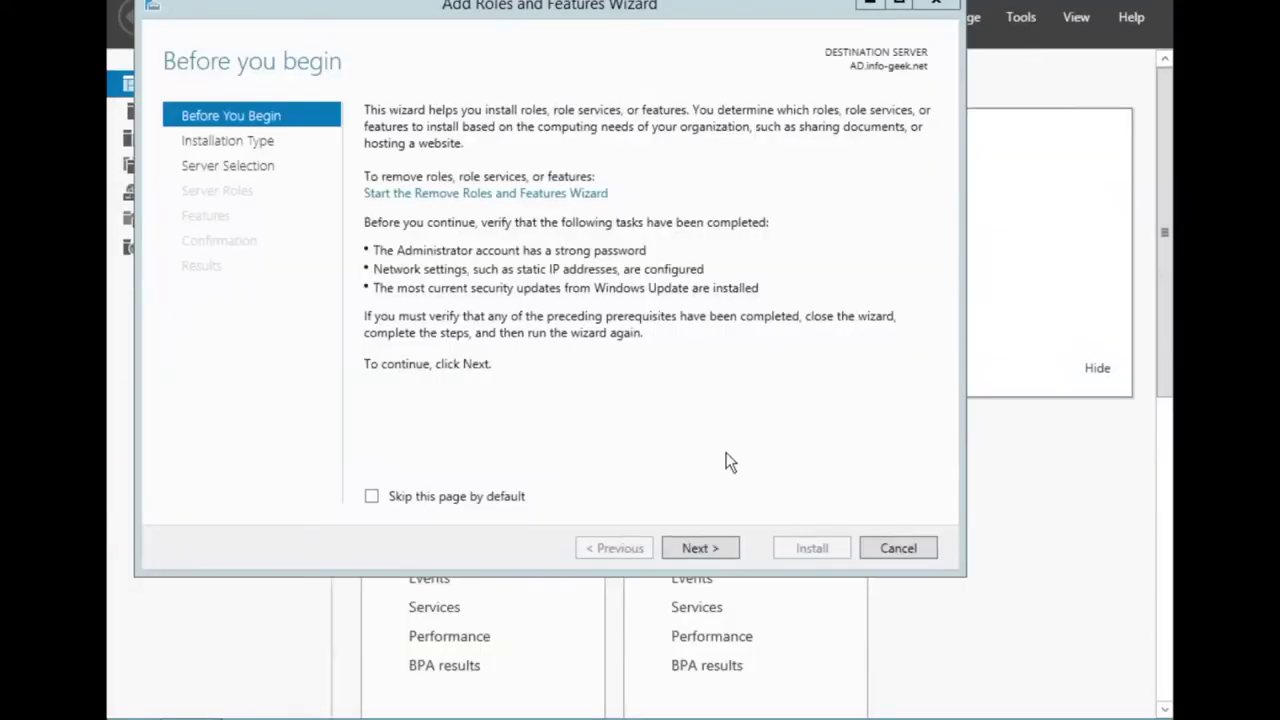
pyautogui.click(711, 537)
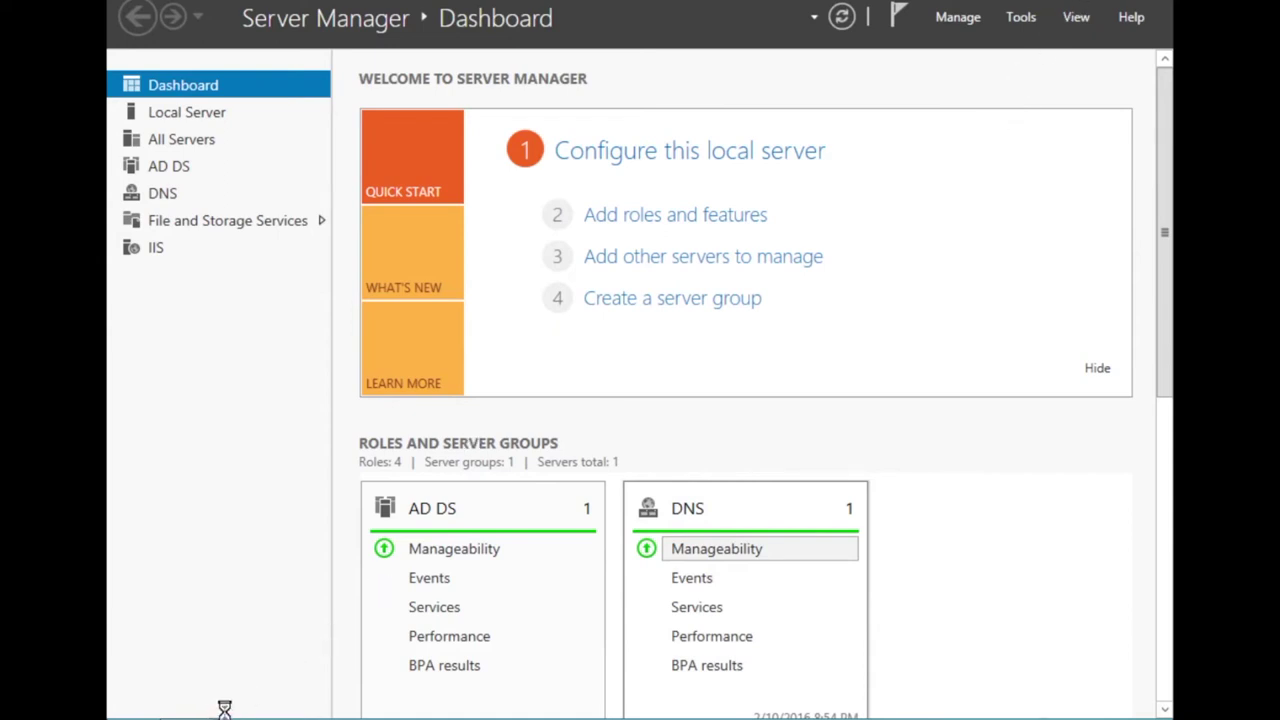
pyautogui.moveTo(229, 703)
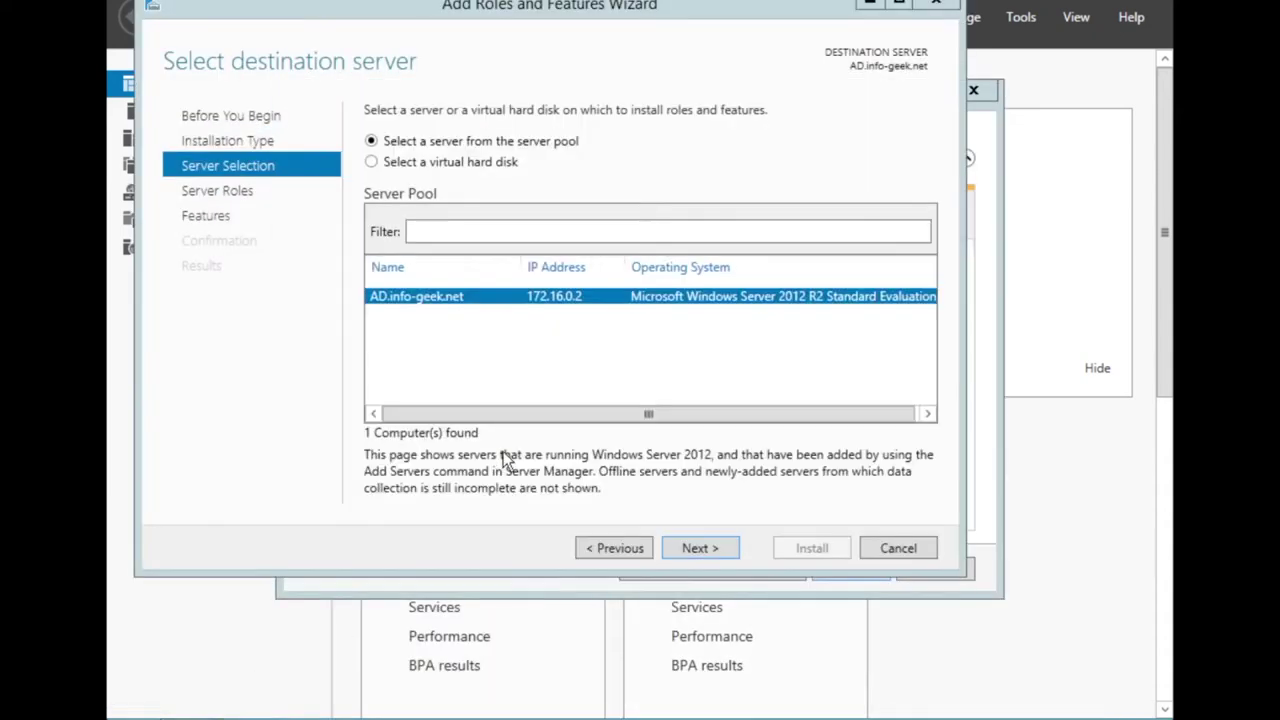
pyautogui.click(697, 548)
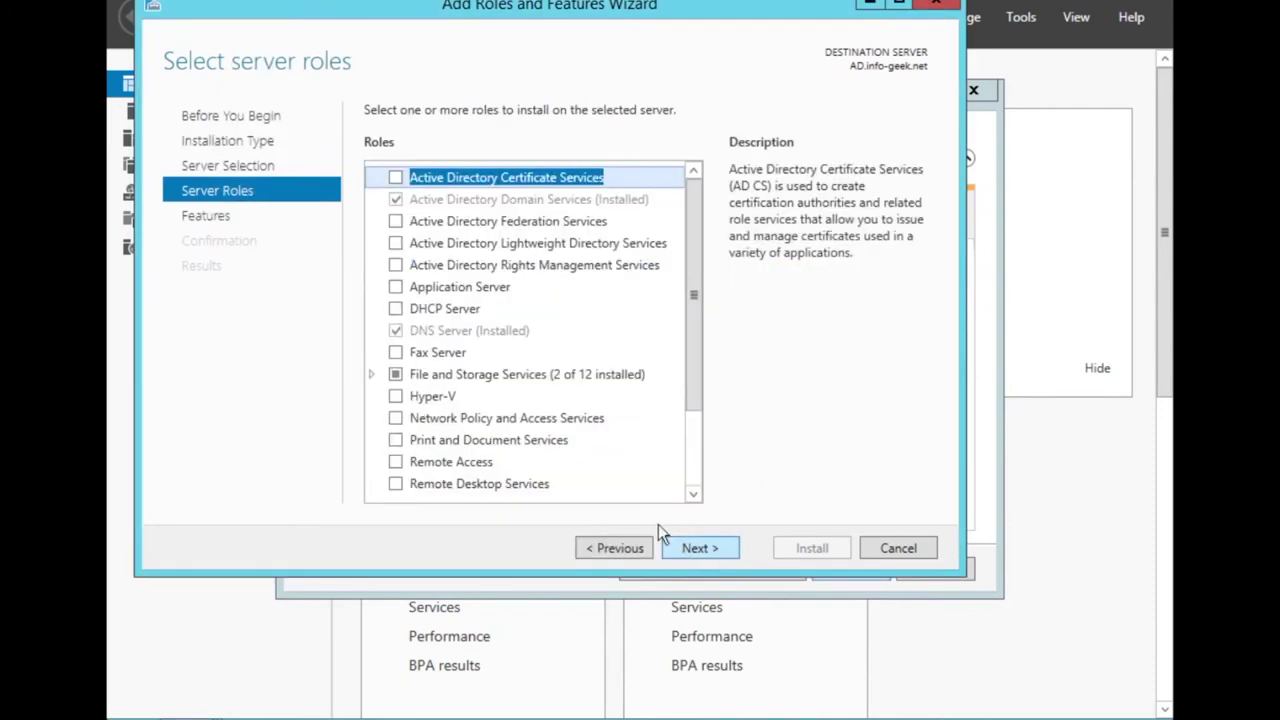
pyautogui.click(396, 310)
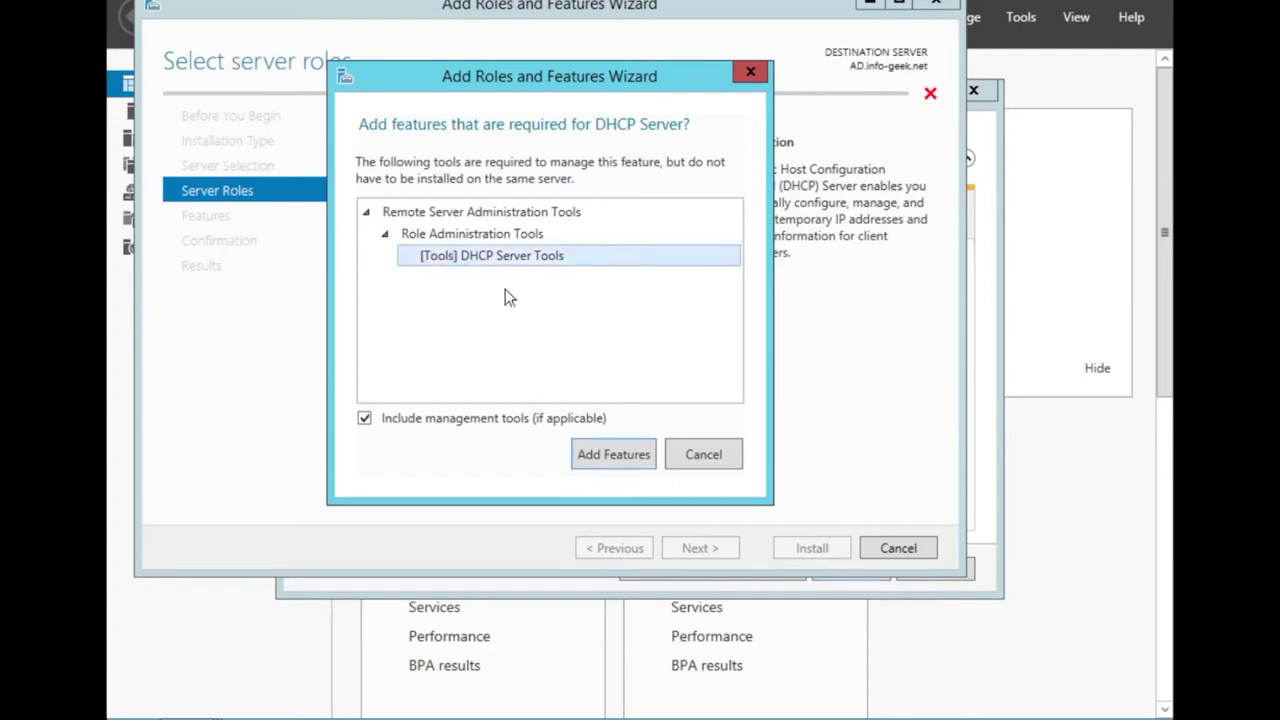
# Include the DHCP Server Tools and complete the role installation without extra features.
pyautogui.click(586, 452)
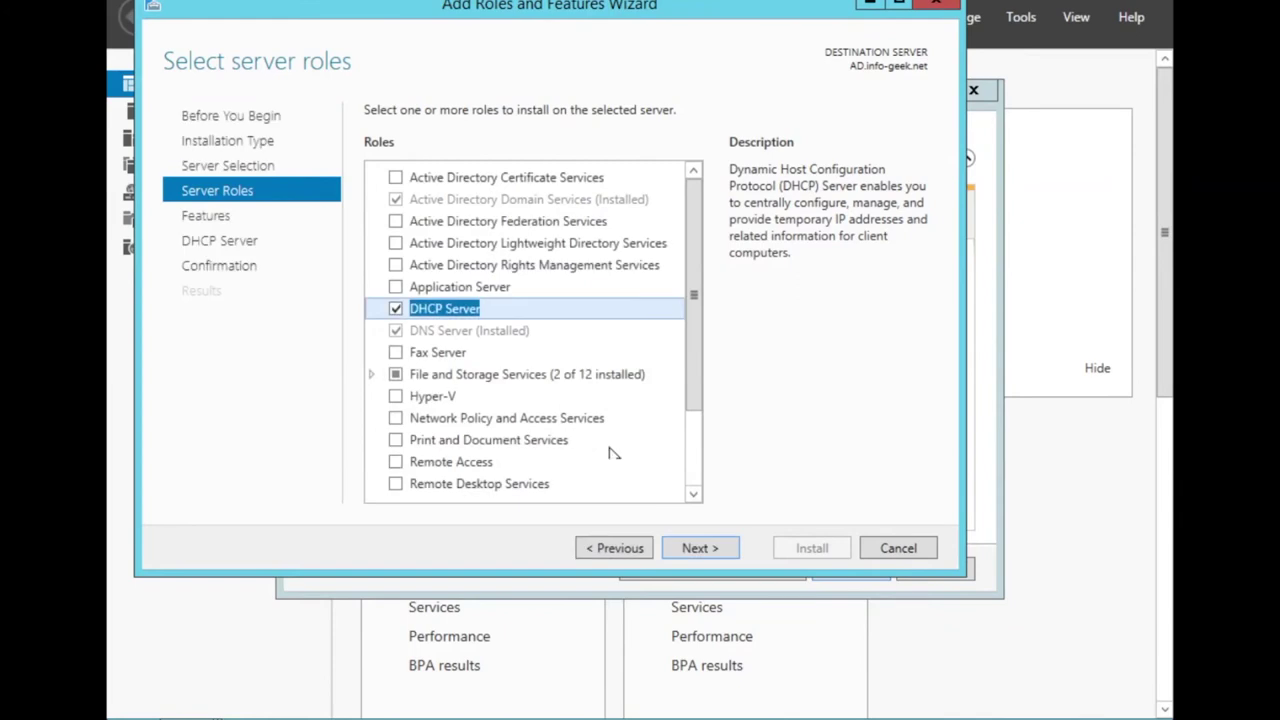
pyautogui.click(724, 560)
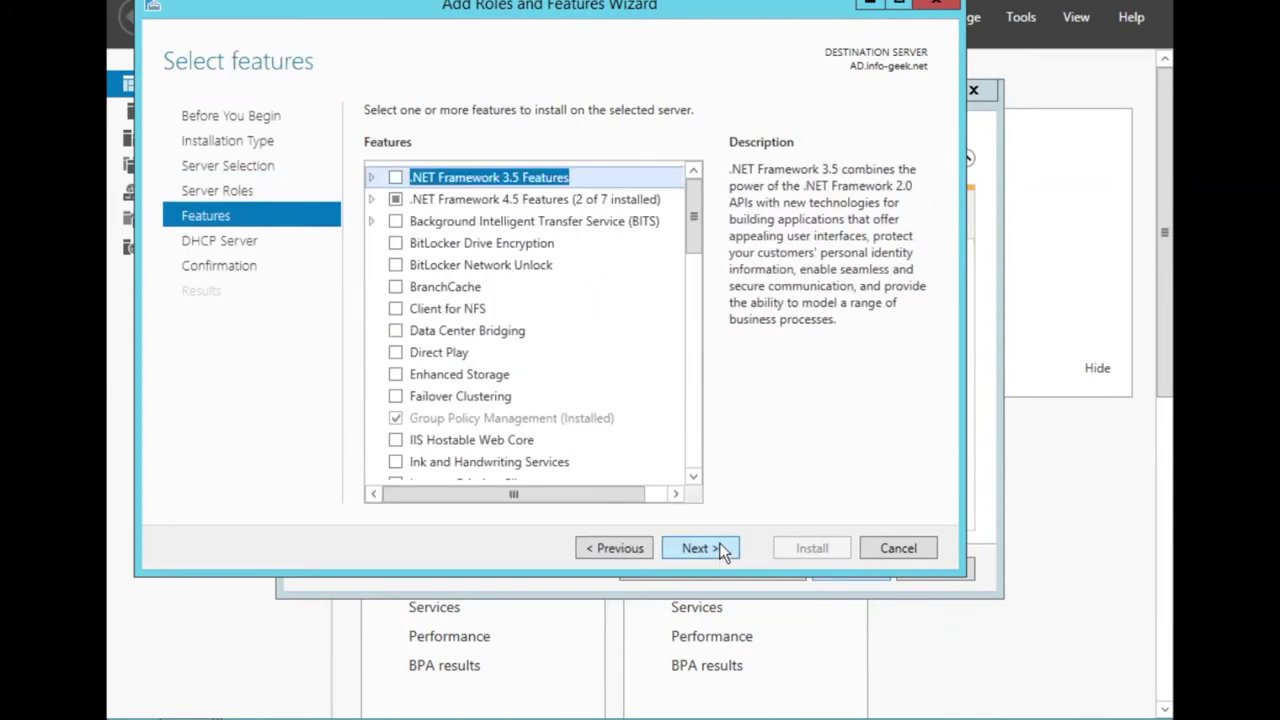
pyautogui.click(716, 540)
pyautogui.click(713, 542)
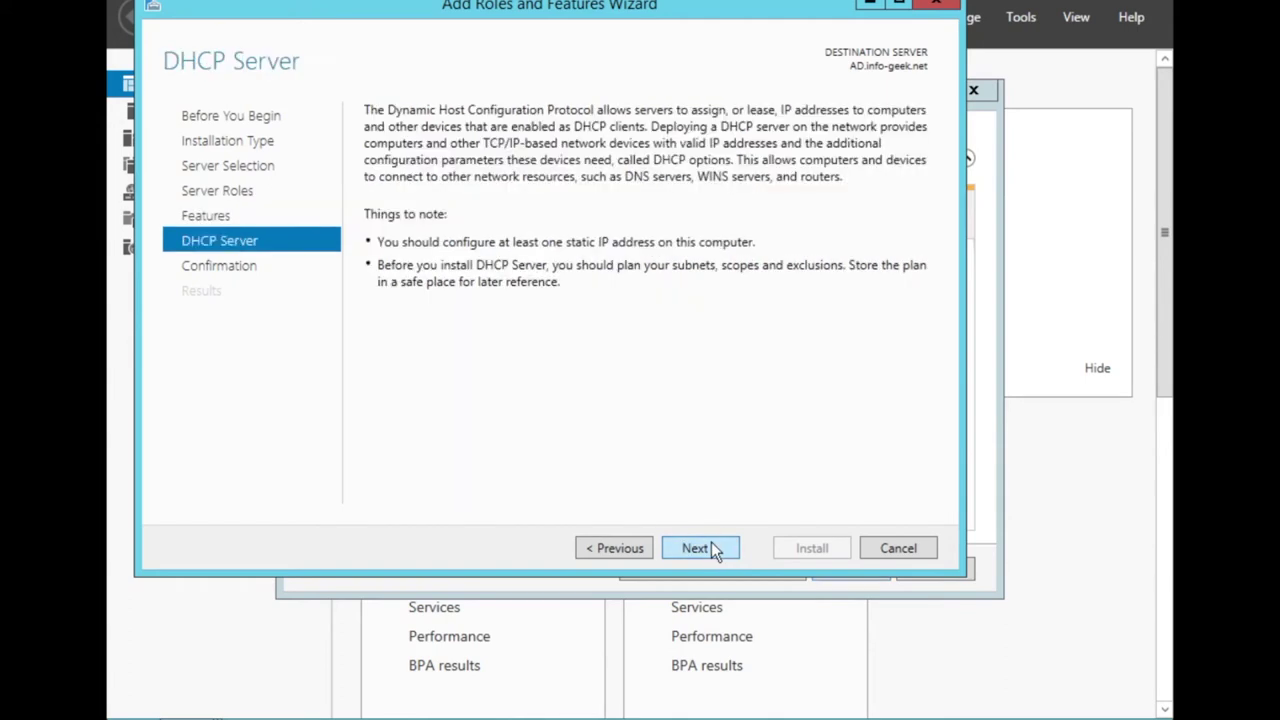
pyautogui.click(711, 542)
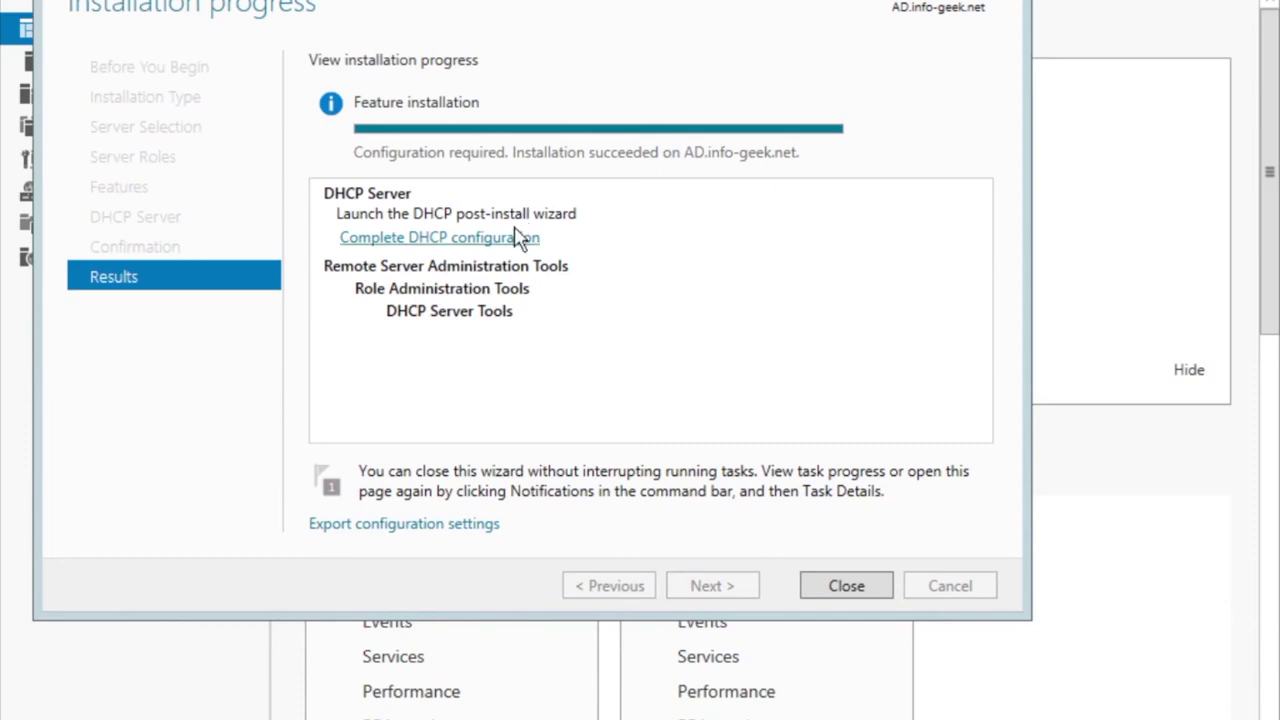
pyautogui.click(856, 584)
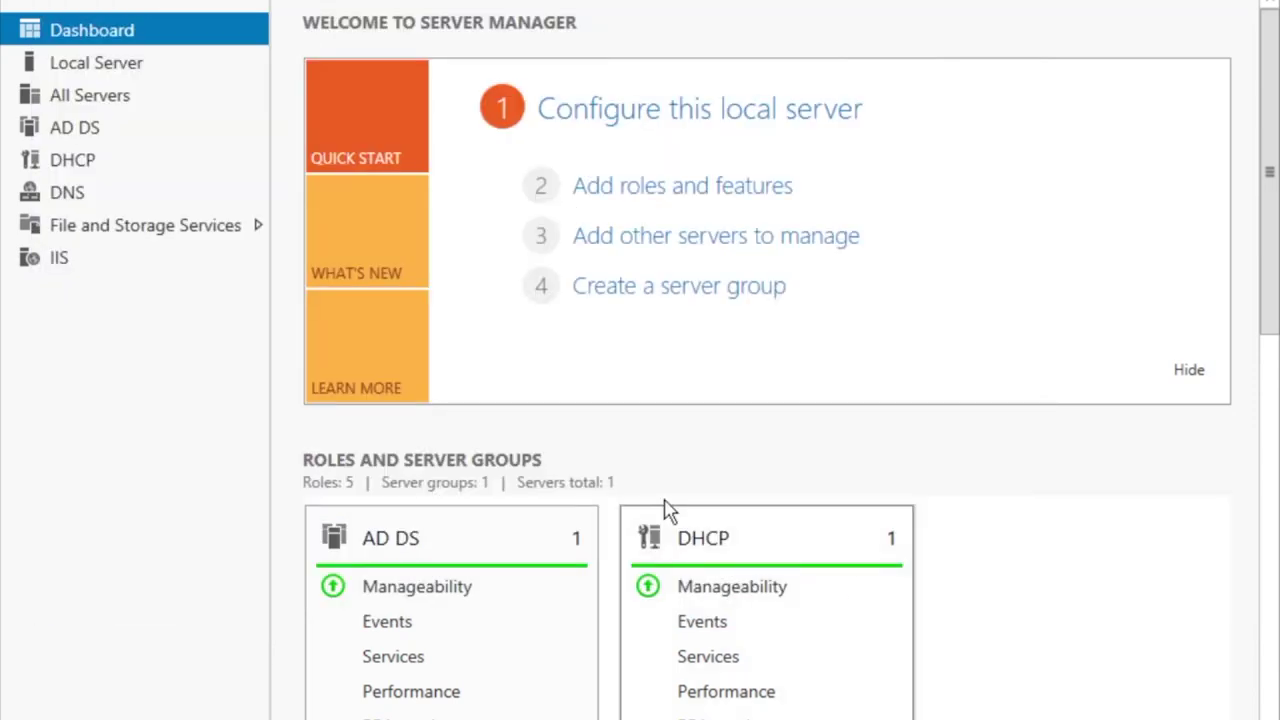
# Close Server Manager without waiting and bring up the Windows Start screen.
pyautogui.click(57, 160)
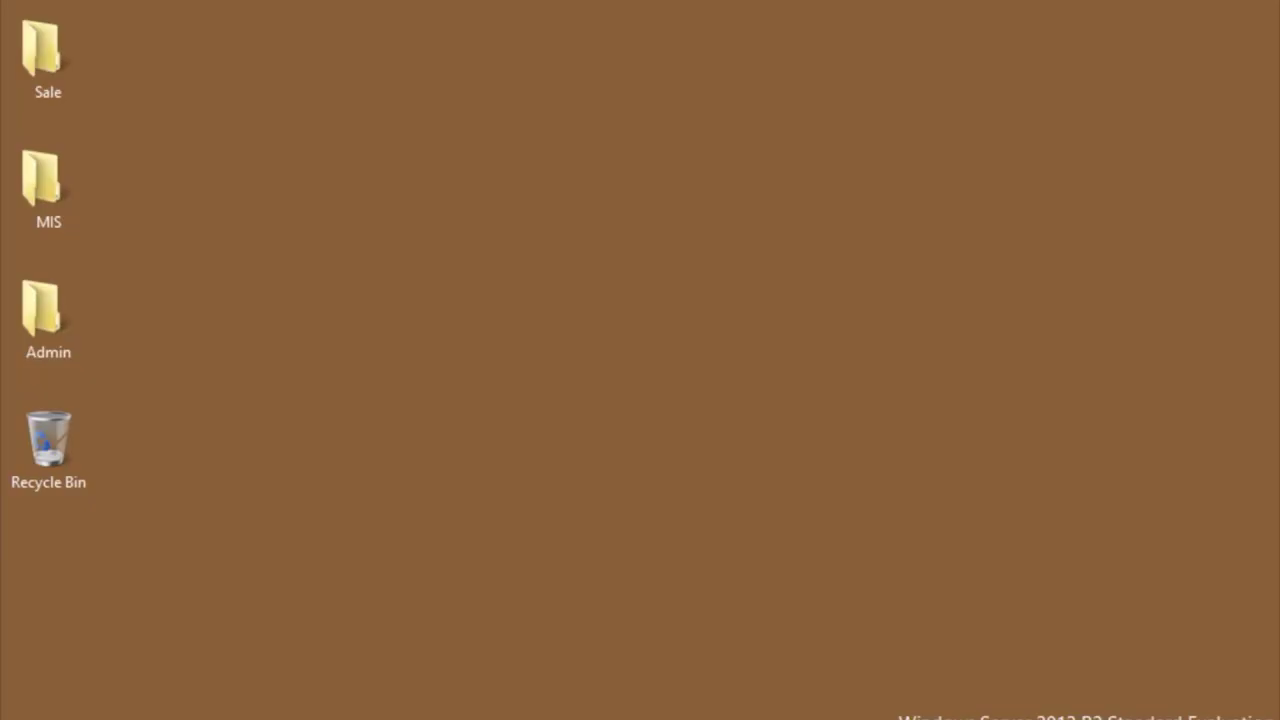
pyautogui.hotkey('ctrl', 'Up')
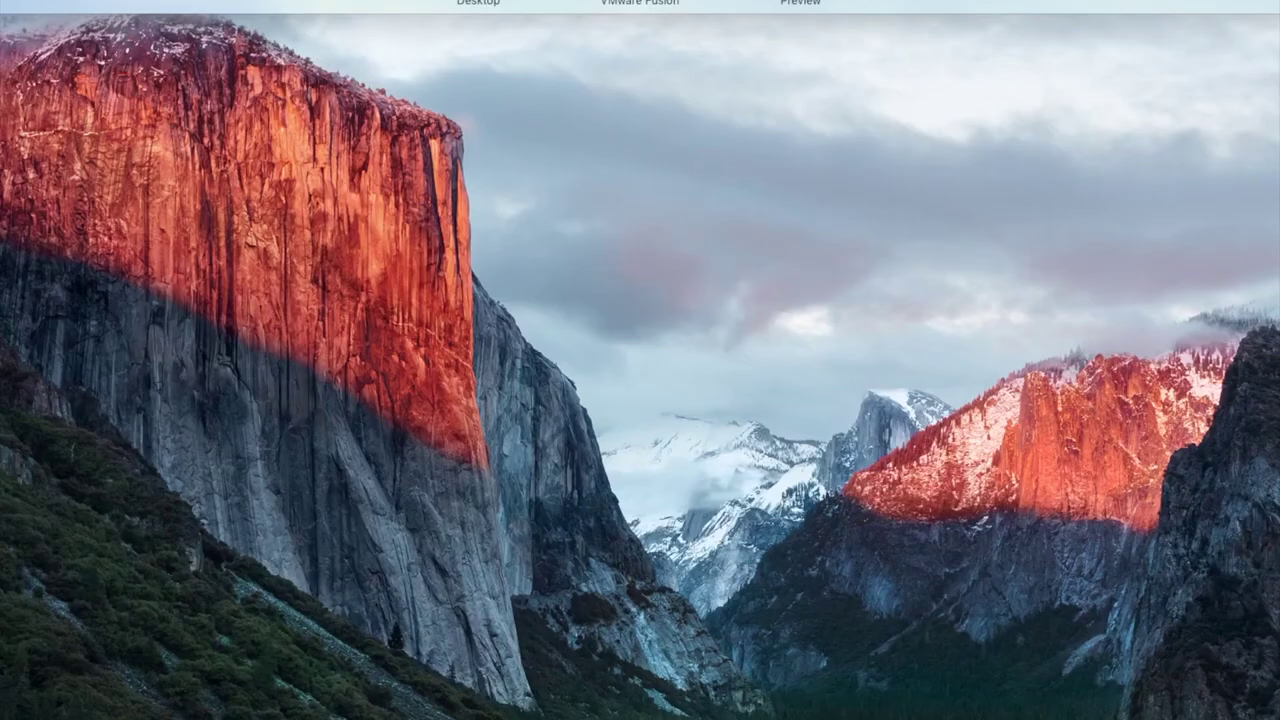
pyautogui.hotkey('ctrl', 'Right')
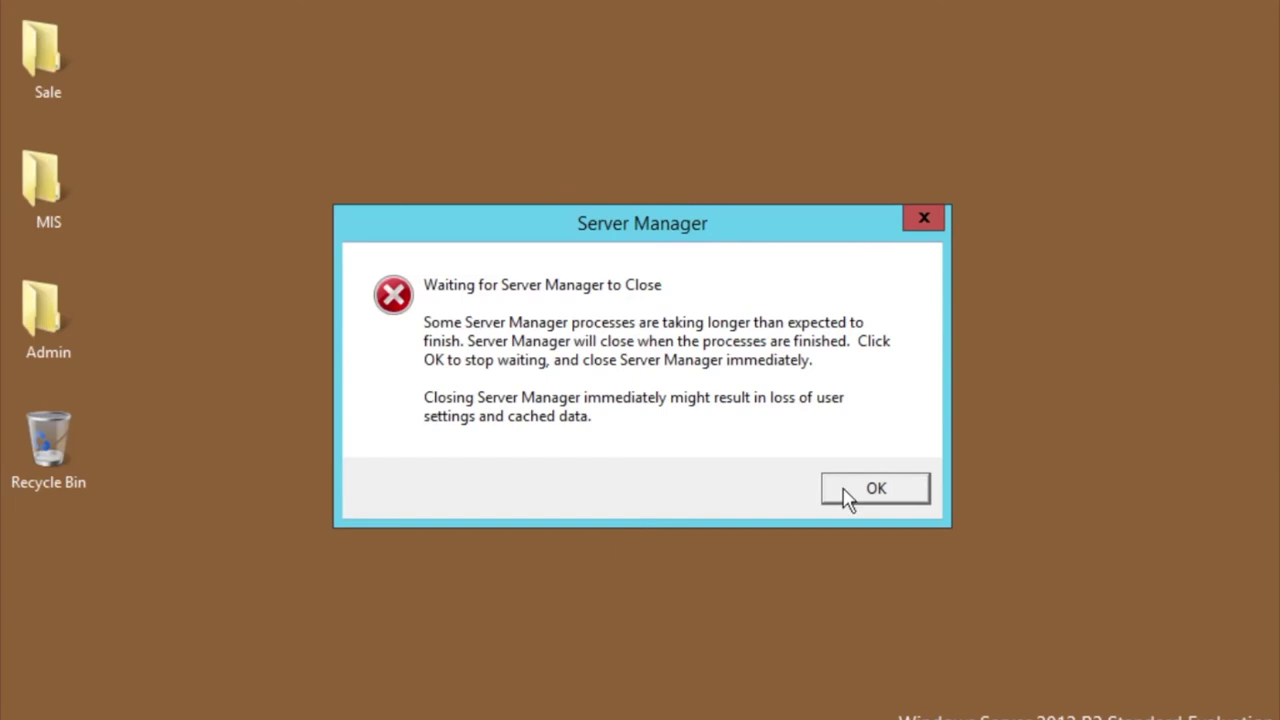
pyautogui.click(815, 410)
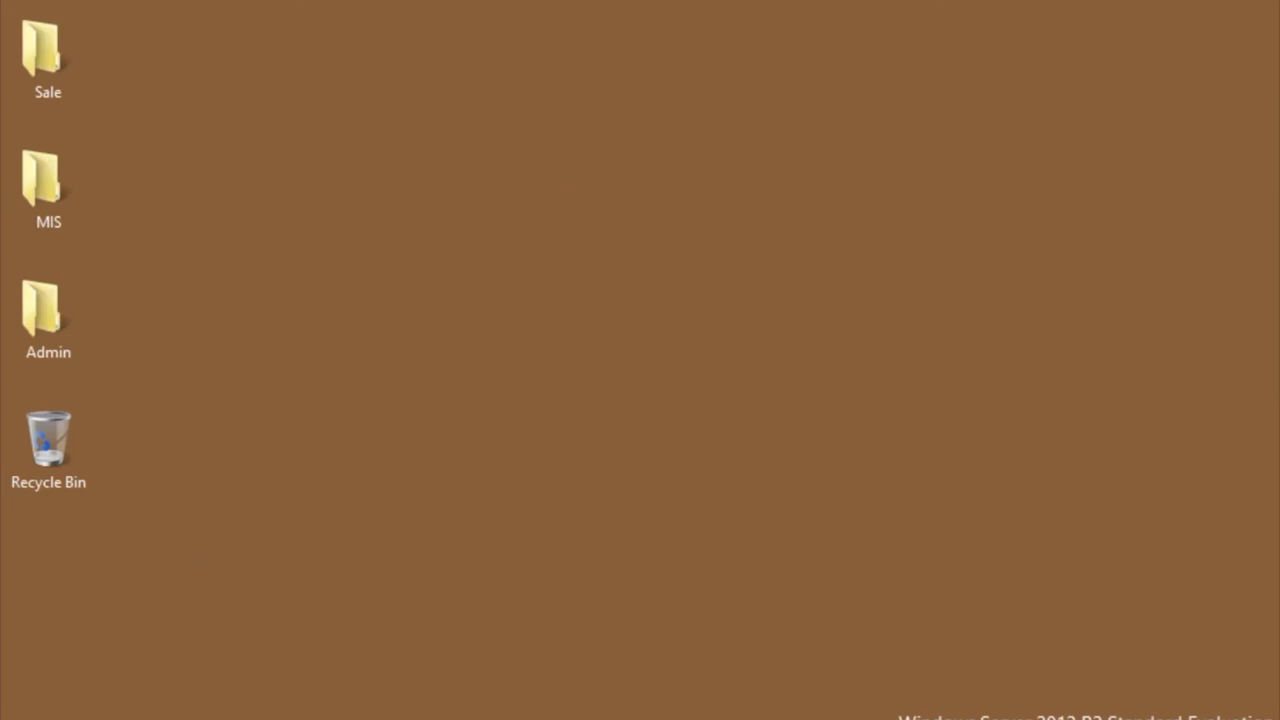
pyautogui.press('super')
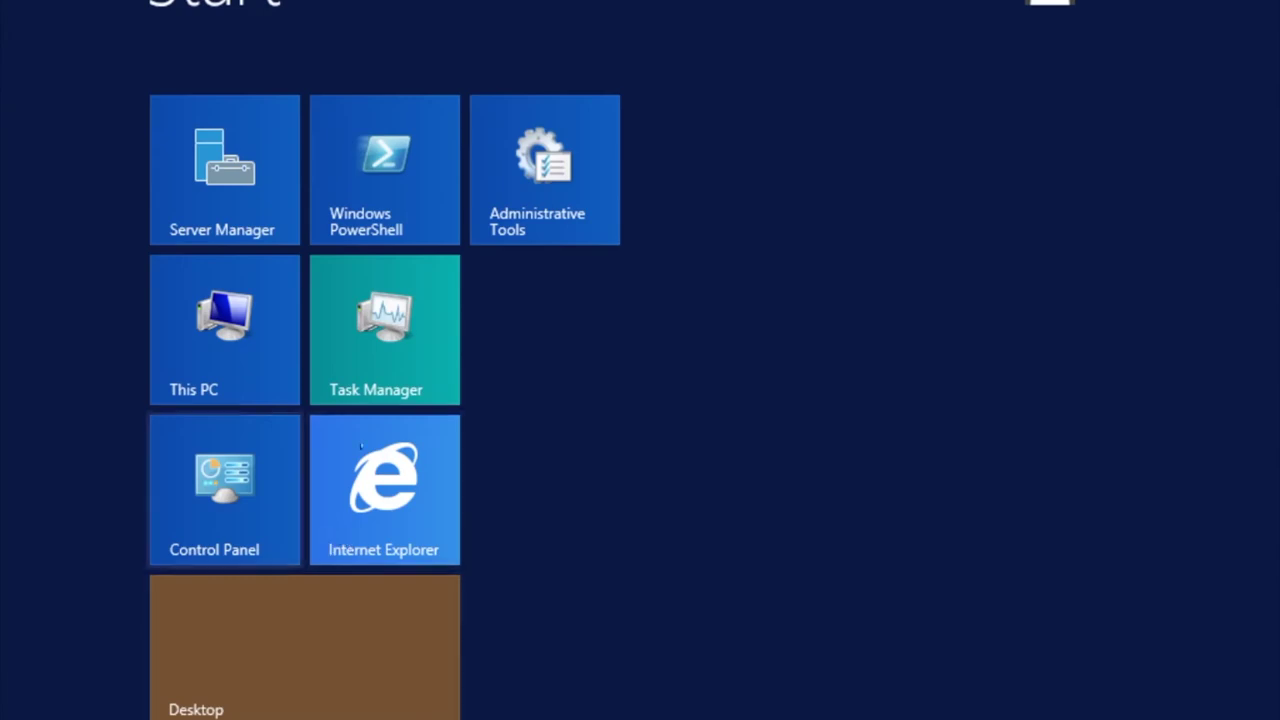
# Launch DHCP from Administrative Tools, showing server ad.info-geek.net.
pyautogui.click(505, 237)
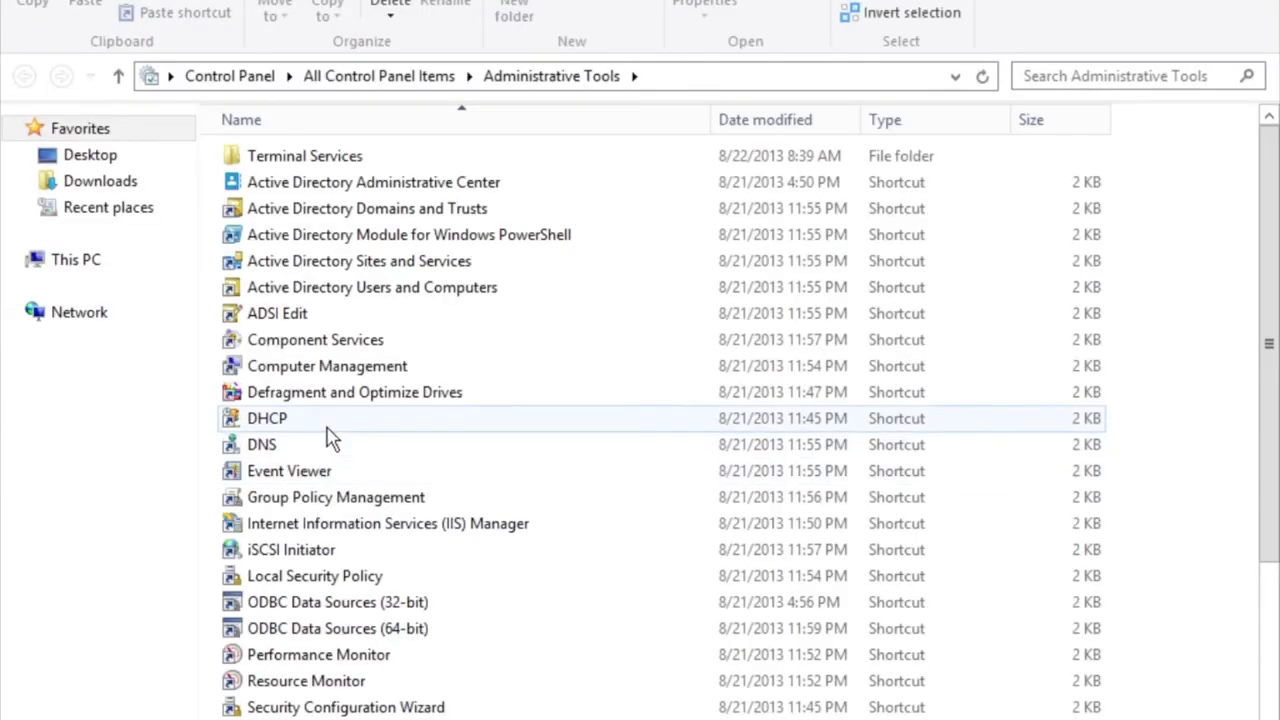
pyautogui.moveTo(333, 437); pyautogui.dragTo(435, 424)
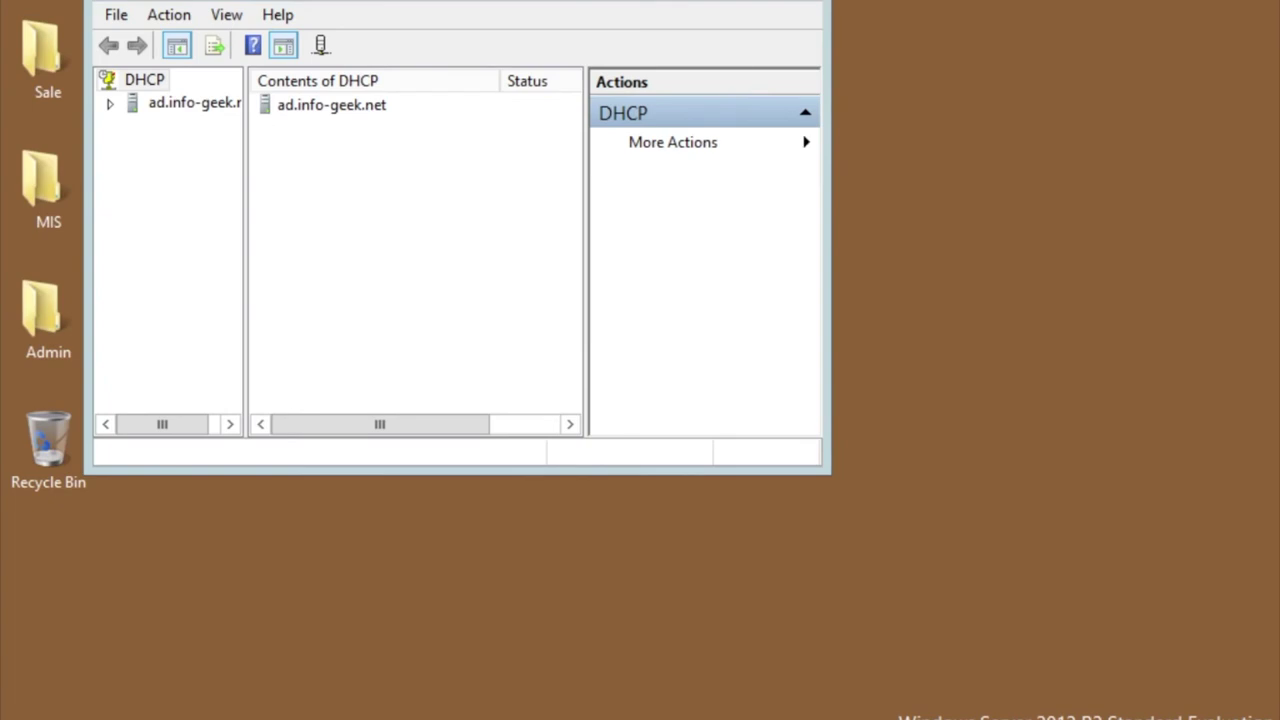
# Maximize the DHCP console, expand ad.info-geek.net and IPv4, and choose New Scope.
pyautogui.press('super+Up')
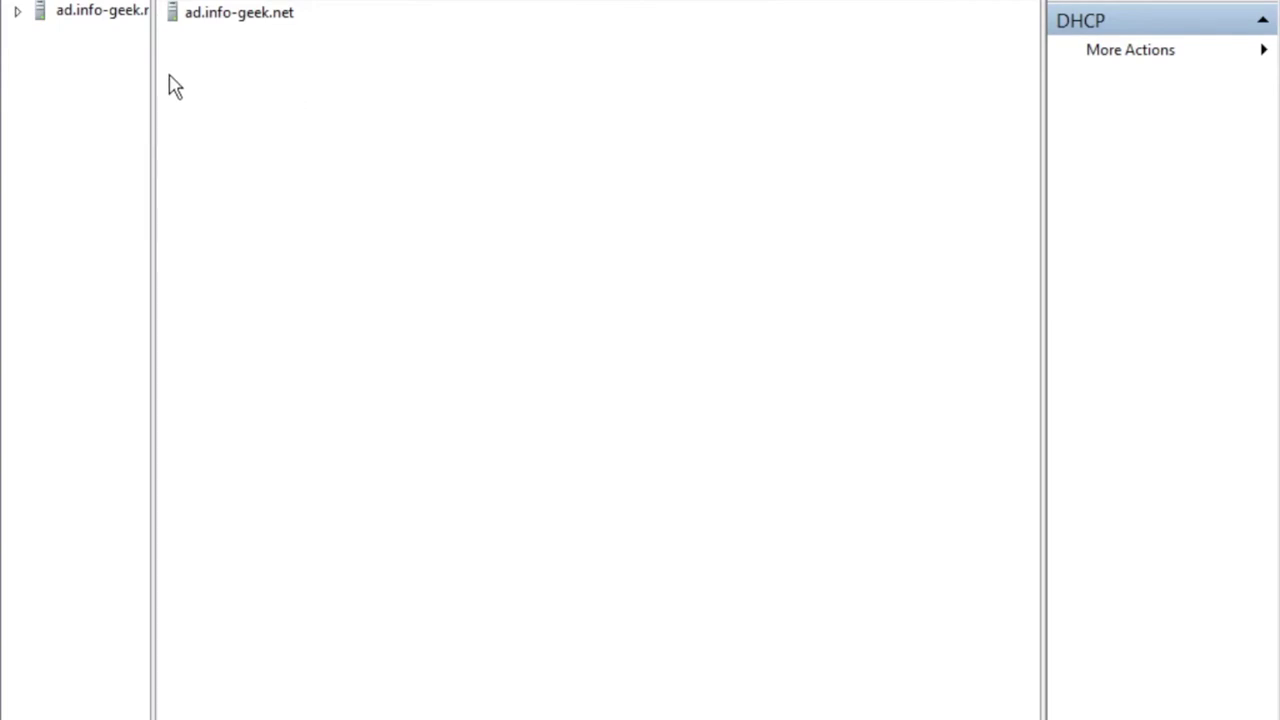
pyautogui.moveTo(151, 61); pyautogui.dragTo(263, 61)
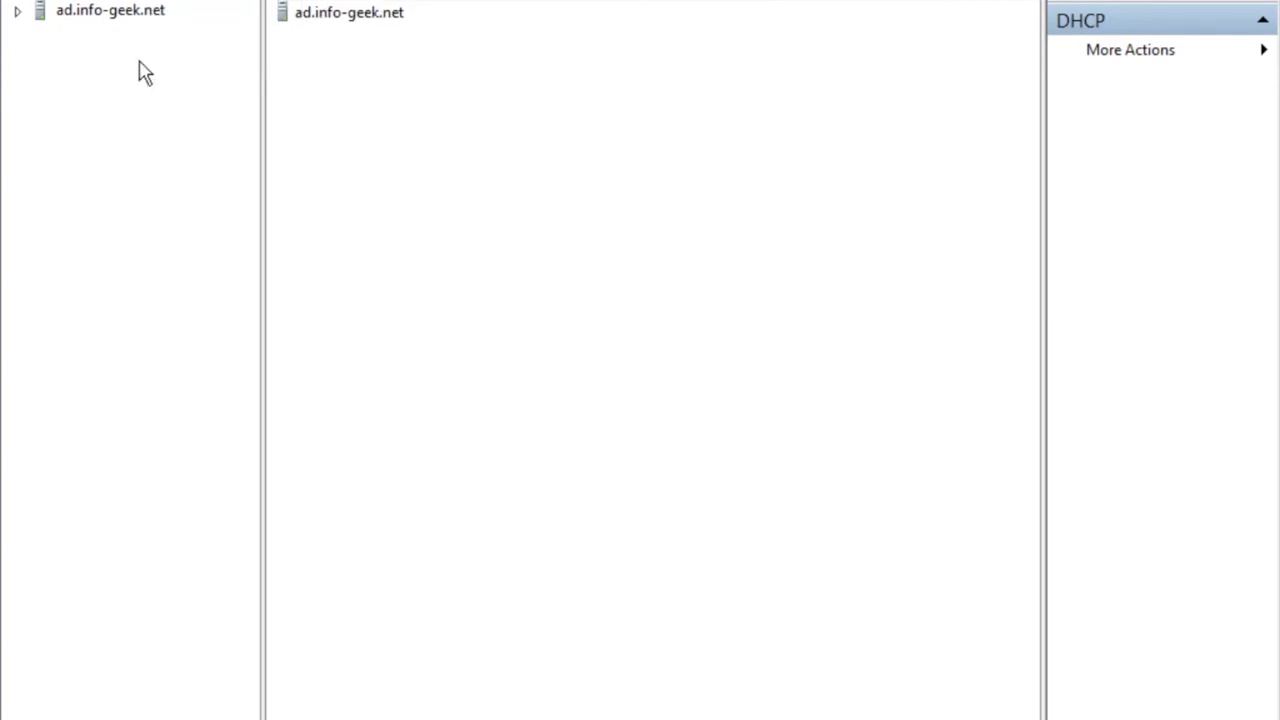
pyautogui.click(17, 11)
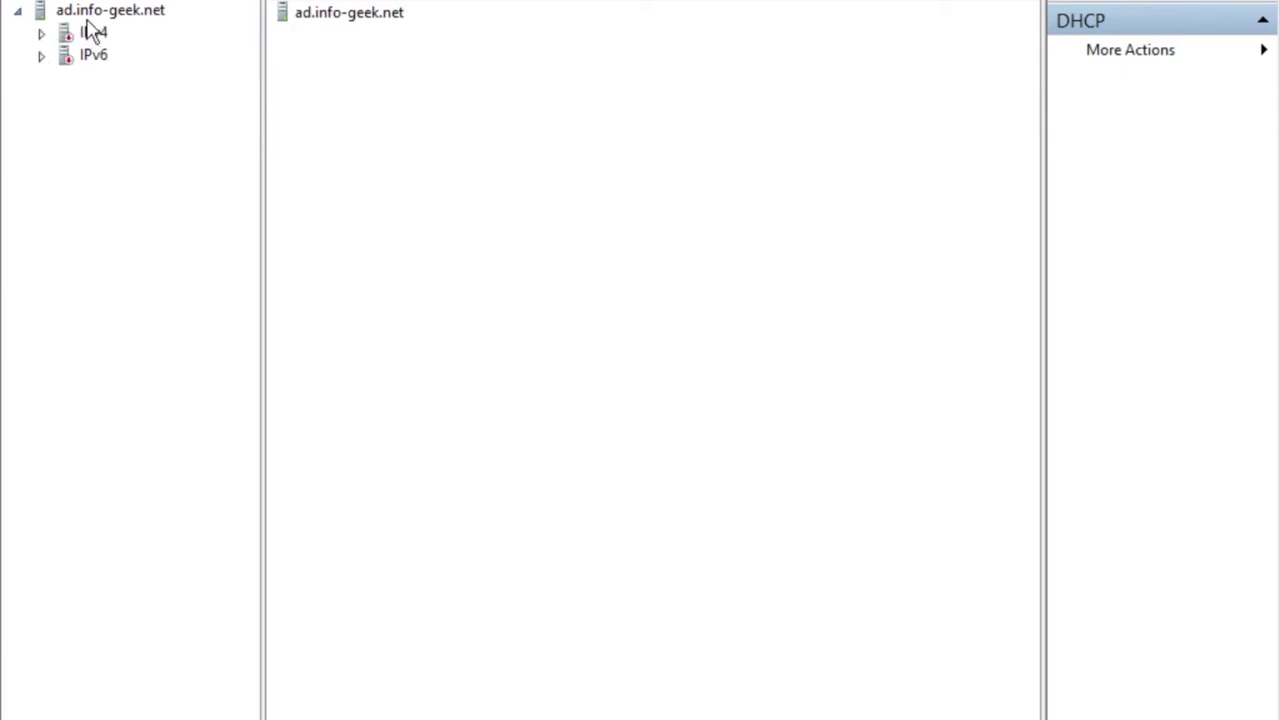
pyautogui.rightClick(86, 16)
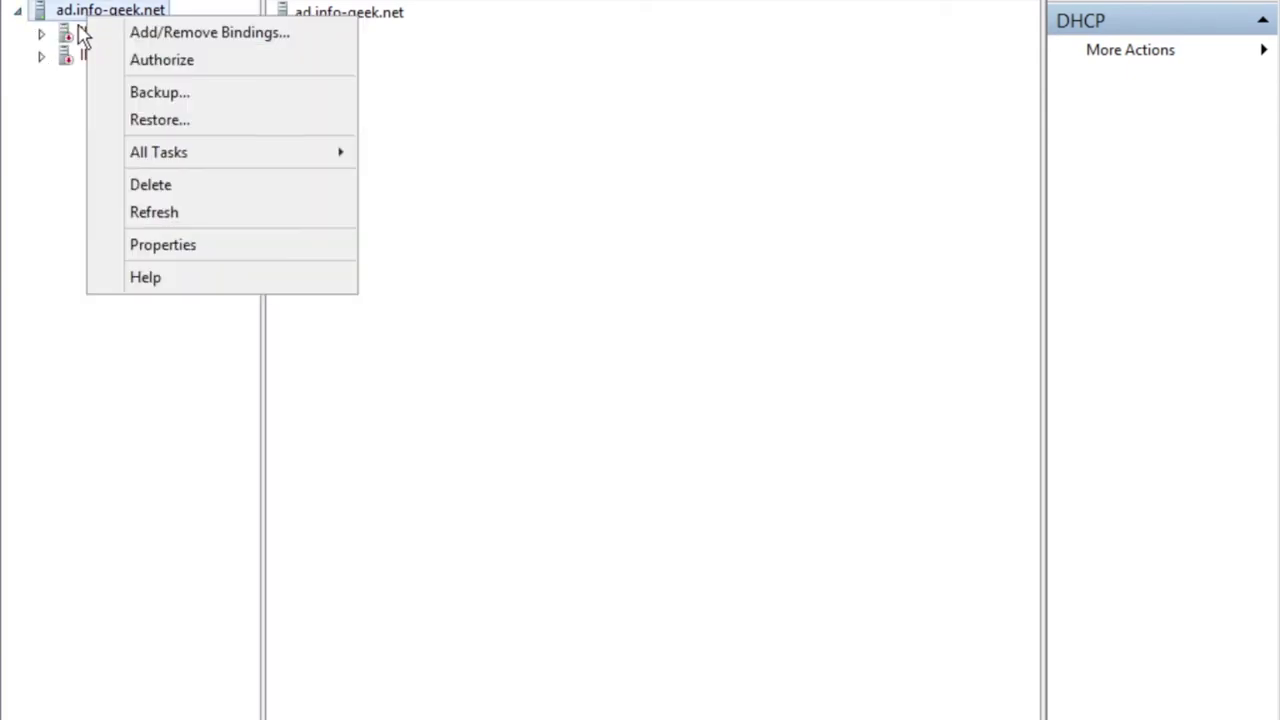
pyautogui.doubleClick(72, 34)
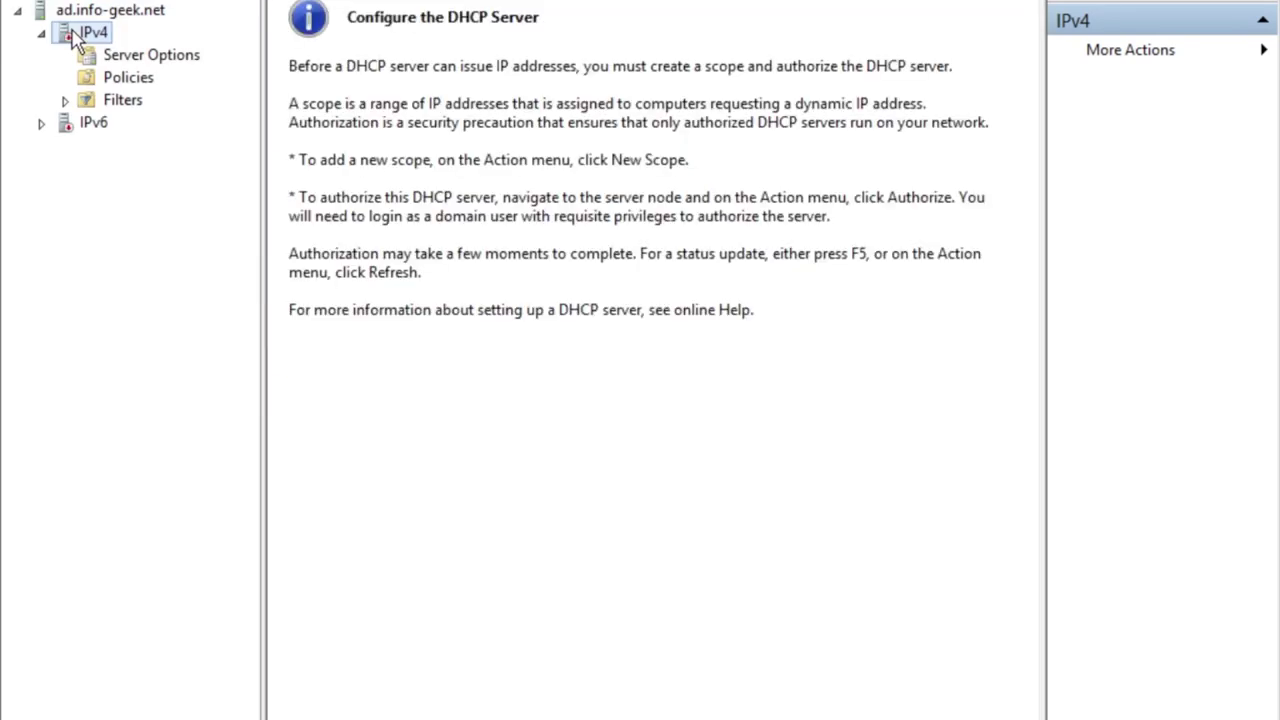
pyautogui.rightClick(72, 34)
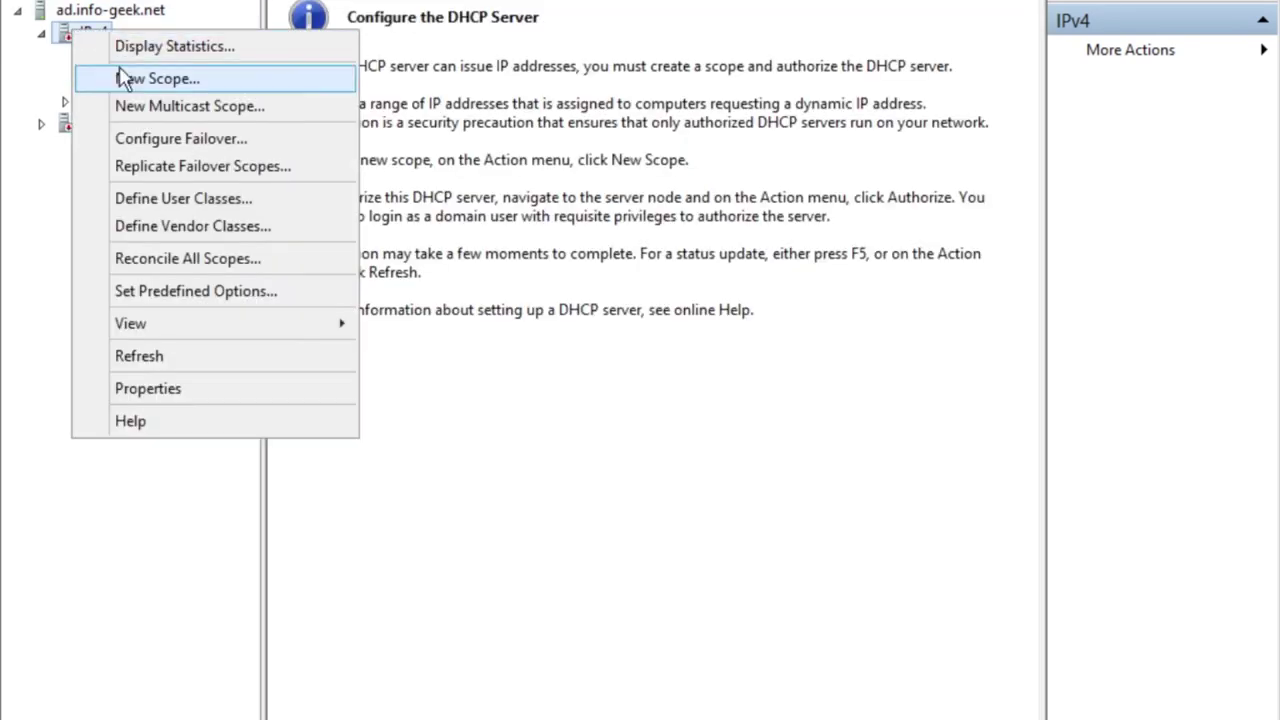
pyautogui.click(122, 79)
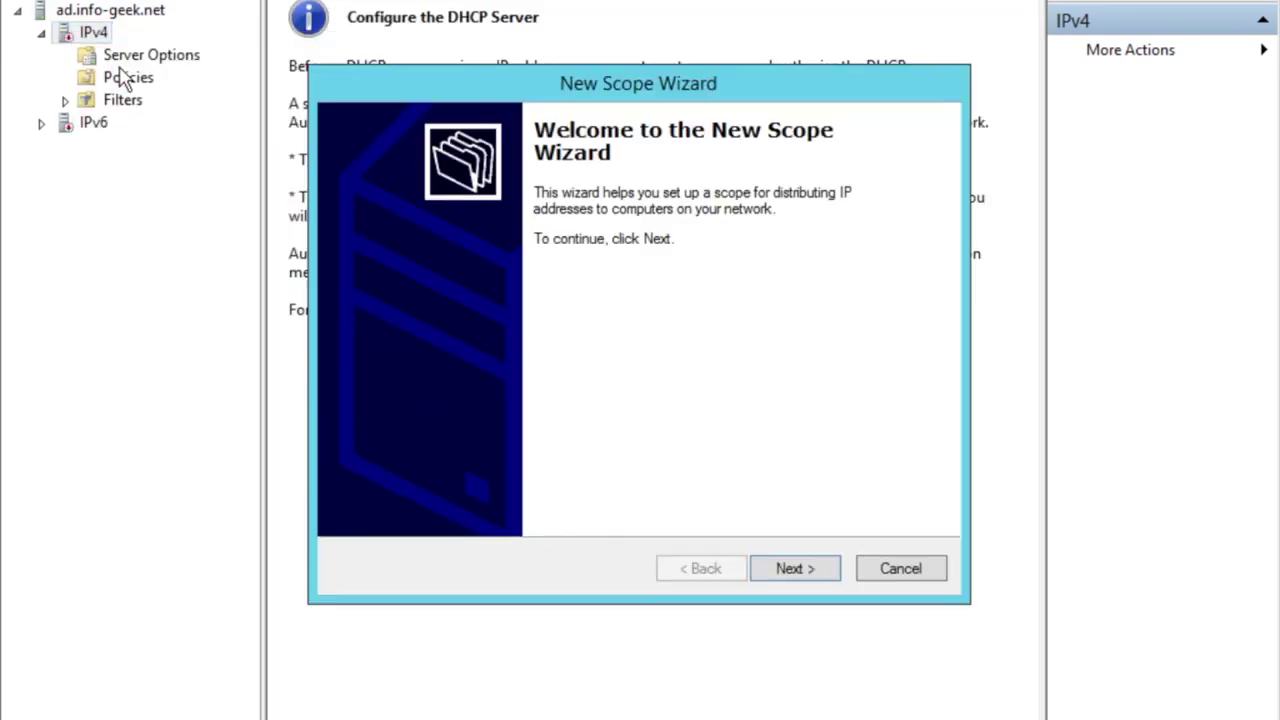
# Name the new scope 'Info-geek' in the New Scope Wizard.
pyautogui.click(789, 570)
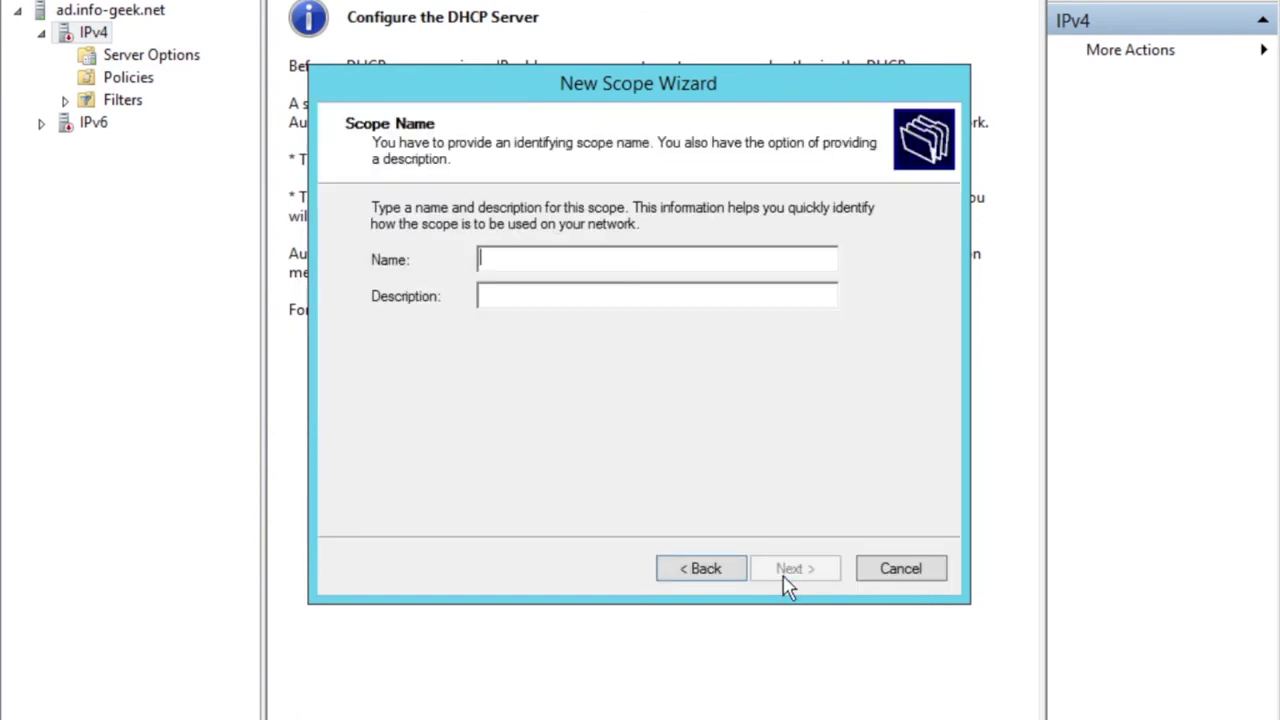
pyautogui.write('Info-geek')
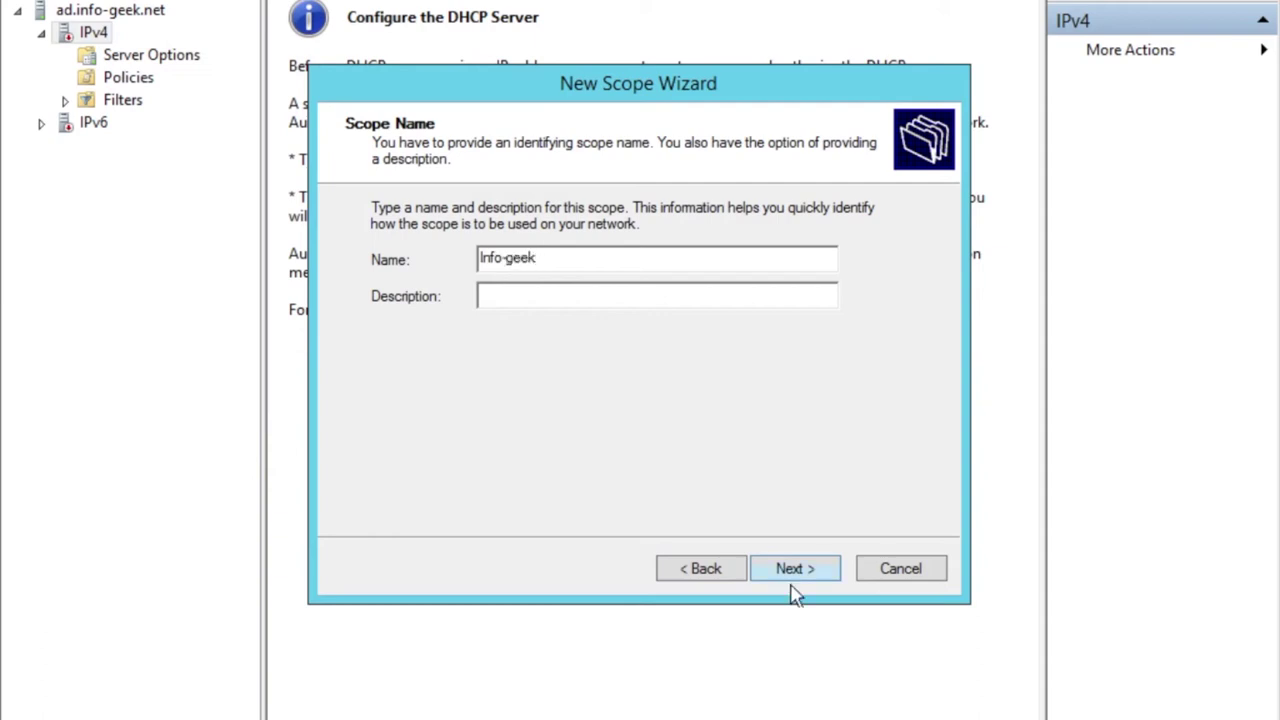
pyautogui.click(706, 305)
pyautogui.click(790, 566)
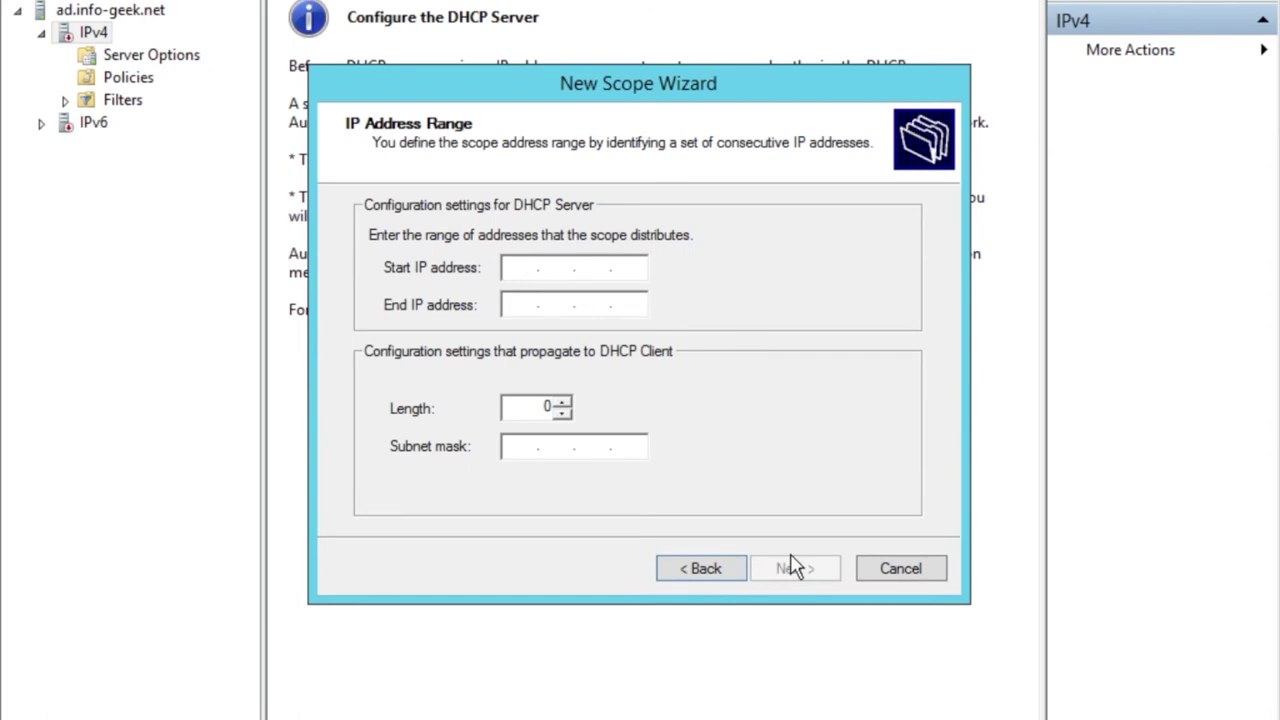
# Enter the scope address range 172.16.0.100 to 172.16.0.200.
pyautogui.write('172.16.0.100')
pyautogui.press('Tab')
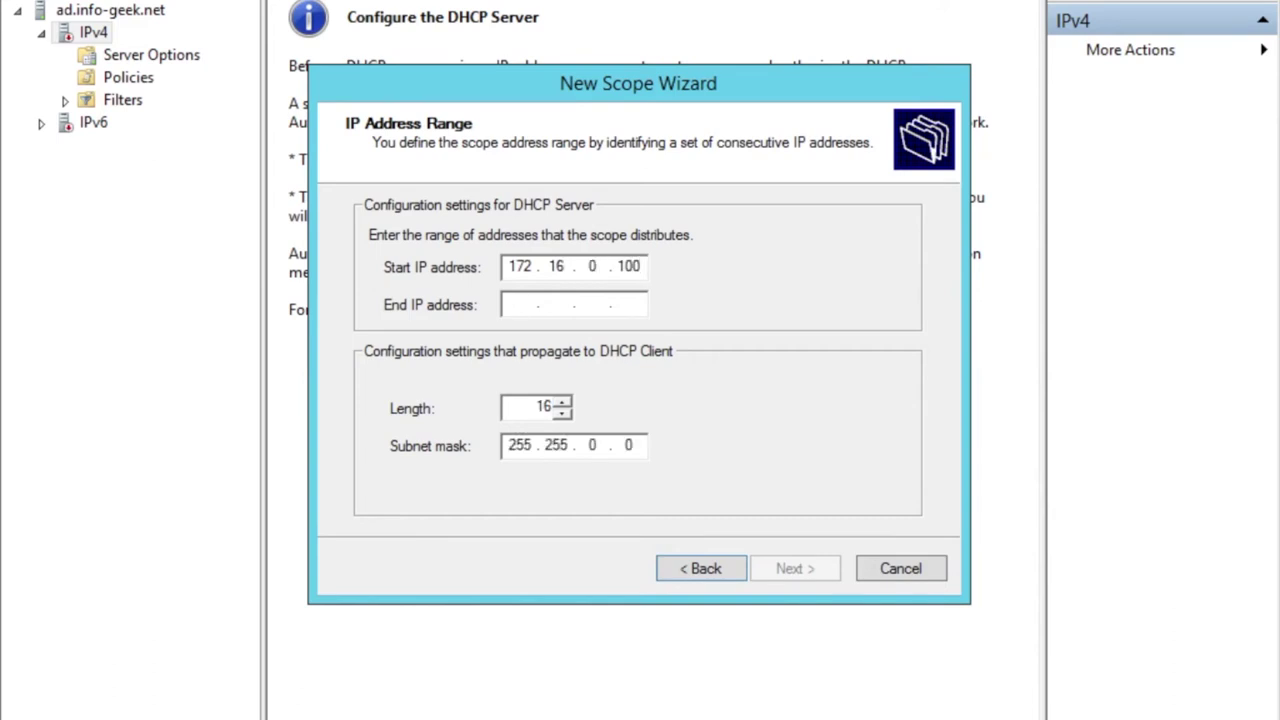
pyautogui.write('172 . 16 .')
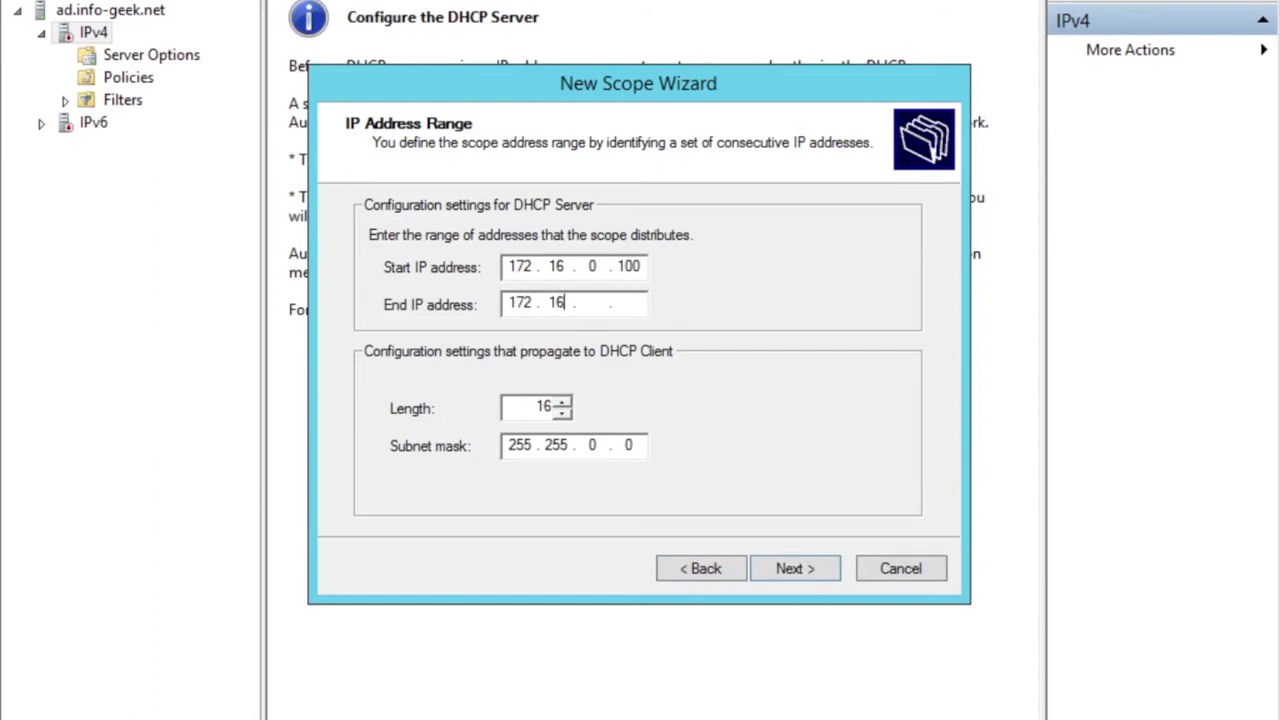
pyautogui.write('.200')
# Set the subnet mask to 255.255.0.0 with prefix length 16, then continue.
pyautogui.click(592, 445)
pyautogui.doubleClick(542, 408)
pyautogui.write('16')
pyautogui.press('BackSpace')
pyautogui.write('3')
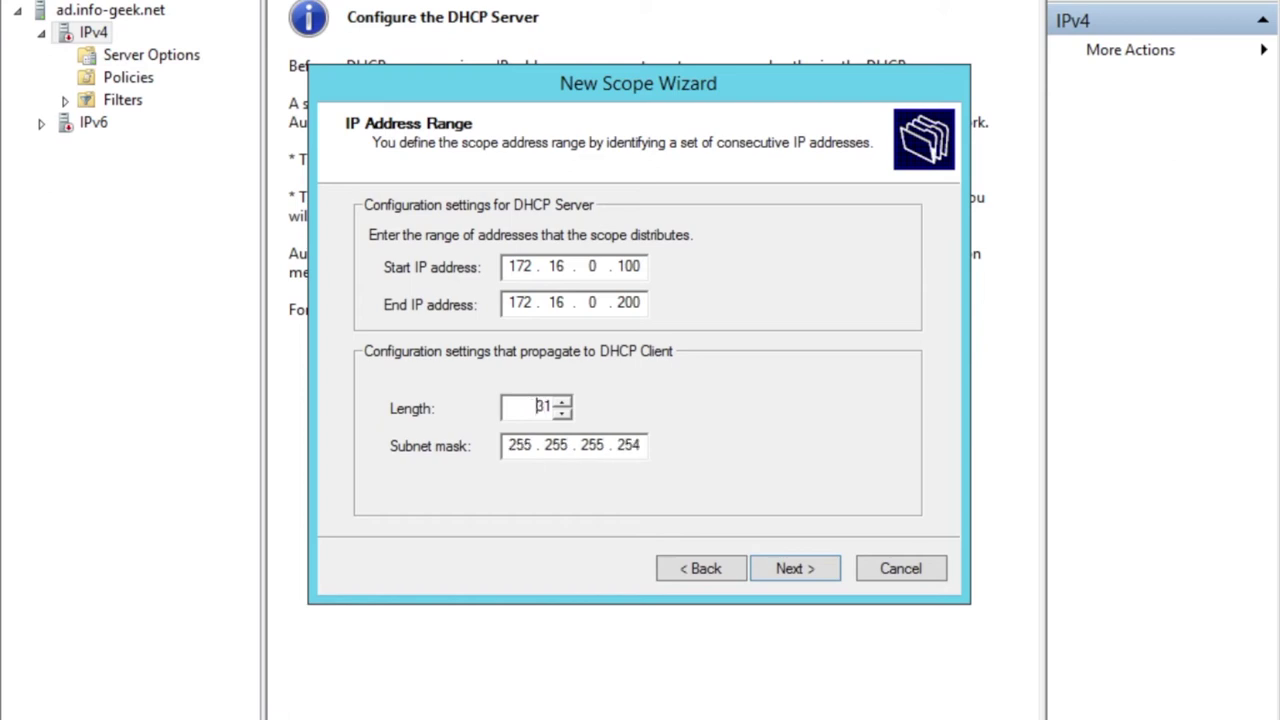
pyautogui.press('Right')
pyautogui.press('Right')
pyautogui.press('BackSpace')
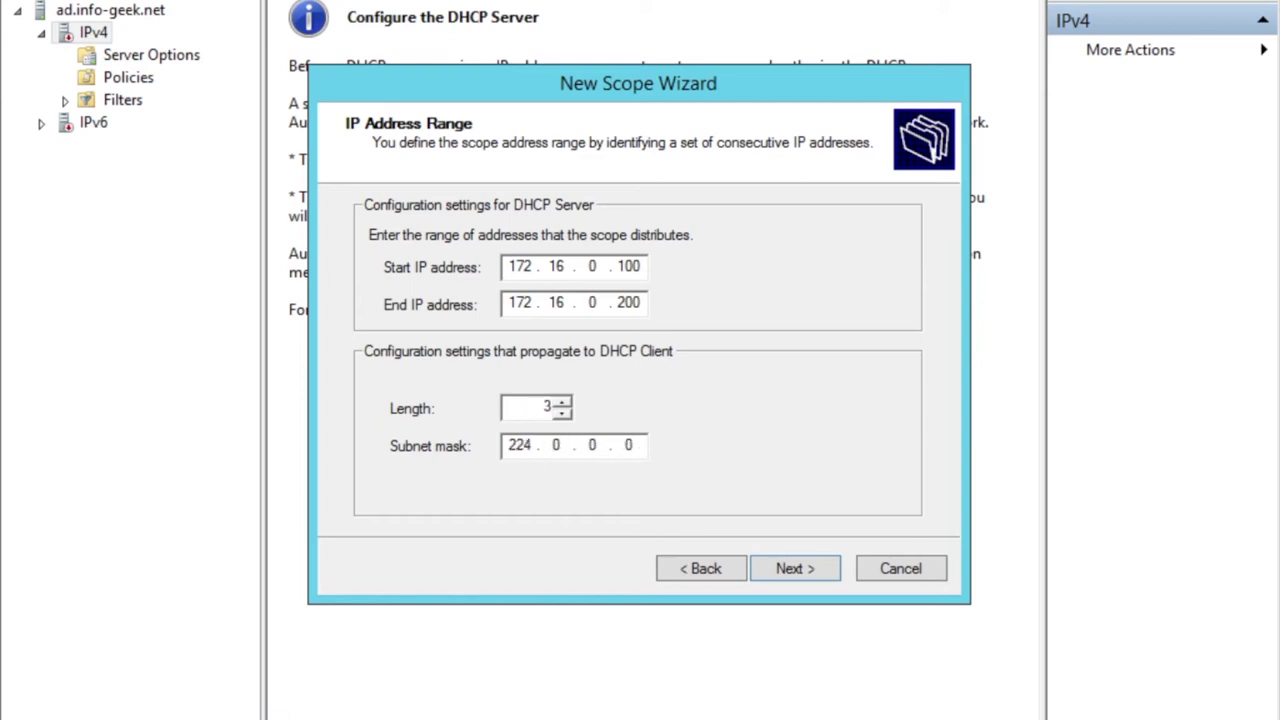
pyautogui.press('BackSpace')
pyautogui.write('1')
pyautogui.write('3')
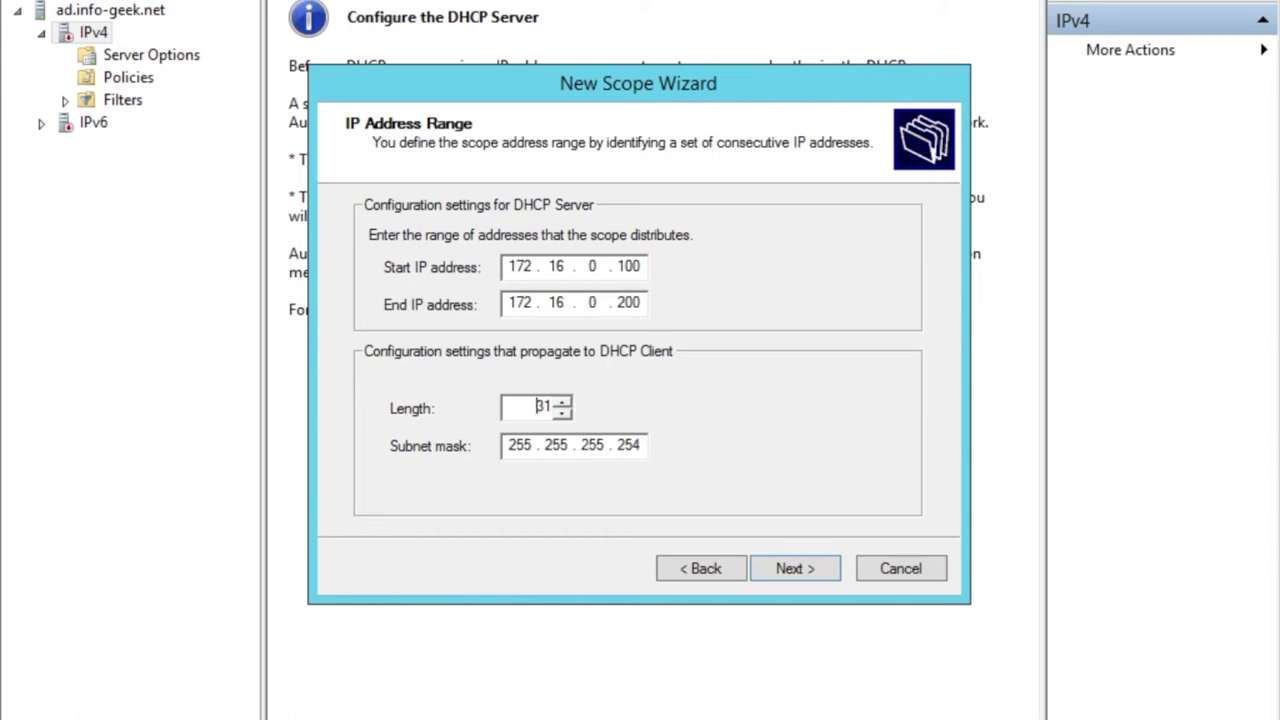
pyautogui.press('BackSpace')
pyautogui.write('1')
pyautogui.press('BackSpace')
pyautogui.write('3')
pyautogui.press('BackSpace')
pyautogui.write('3')
pyautogui.click(648, 455)
pyautogui.press('Right')
pyautogui.press('Right')
pyautogui.press('Right')
pyautogui.press('Right')
pyautogui.press('Right')
pyautogui.press('Right')
pyautogui.press('Right')
pyautogui.press('Right')
pyautogui.press('Right')
pyautogui.press('Right')
pyautogui.press('Right')
pyautogui.press('Right')
pyautogui.press('Right')
pyautogui.press('BackSpace')
pyautogui.press('BackSpace')
pyautogui.press('BackSpace')
pyautogui.press('BackSpace')
pyautogui.press('BackSpace')
pyautogui.press('BackSpace')
pyautogui.write('0.0')
pyautogui.press('Tab')
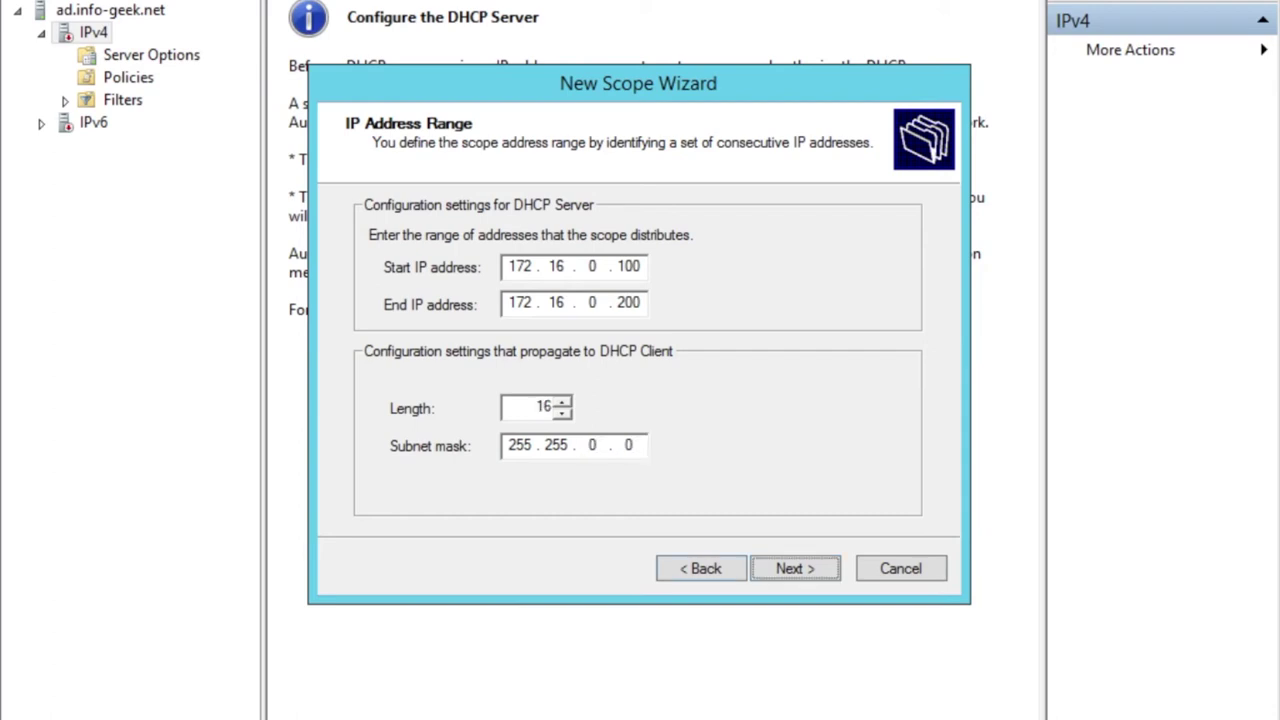
pyautogui.click(788, 570)
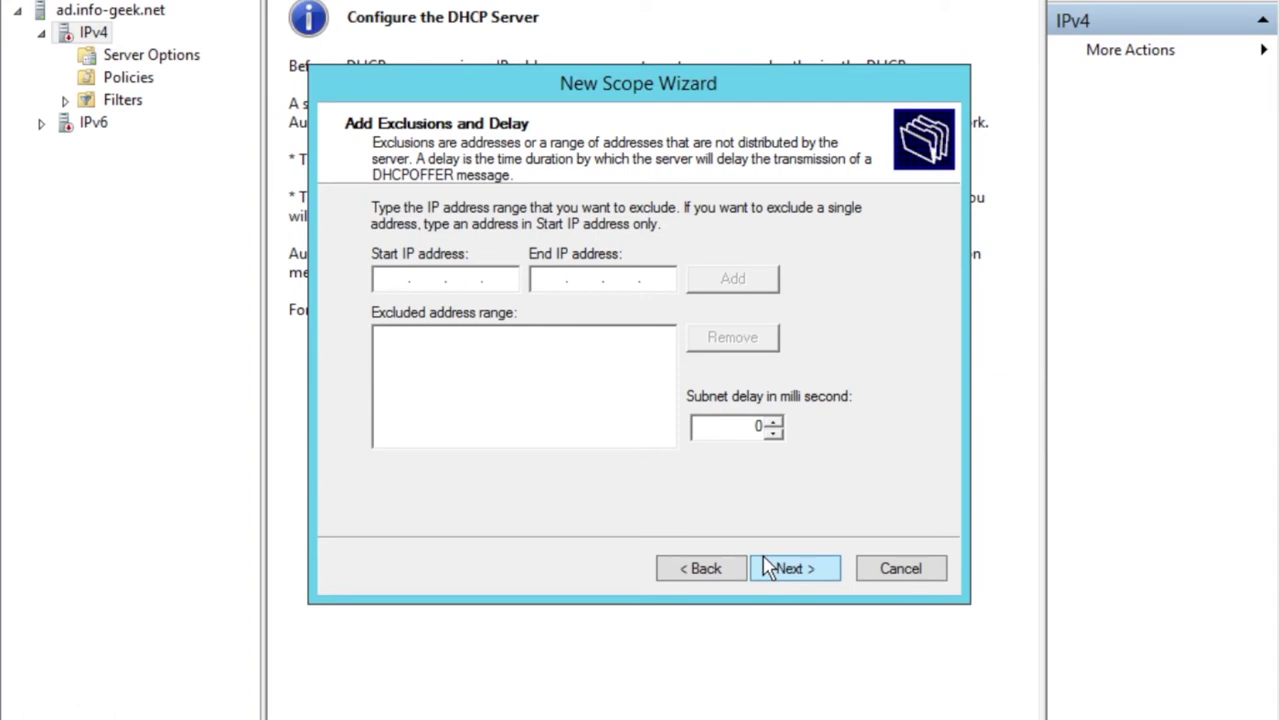
# Enter an exclusion range of 172.16.0.101 to 172.16.0.110.
pyautogui.write('192.168.')
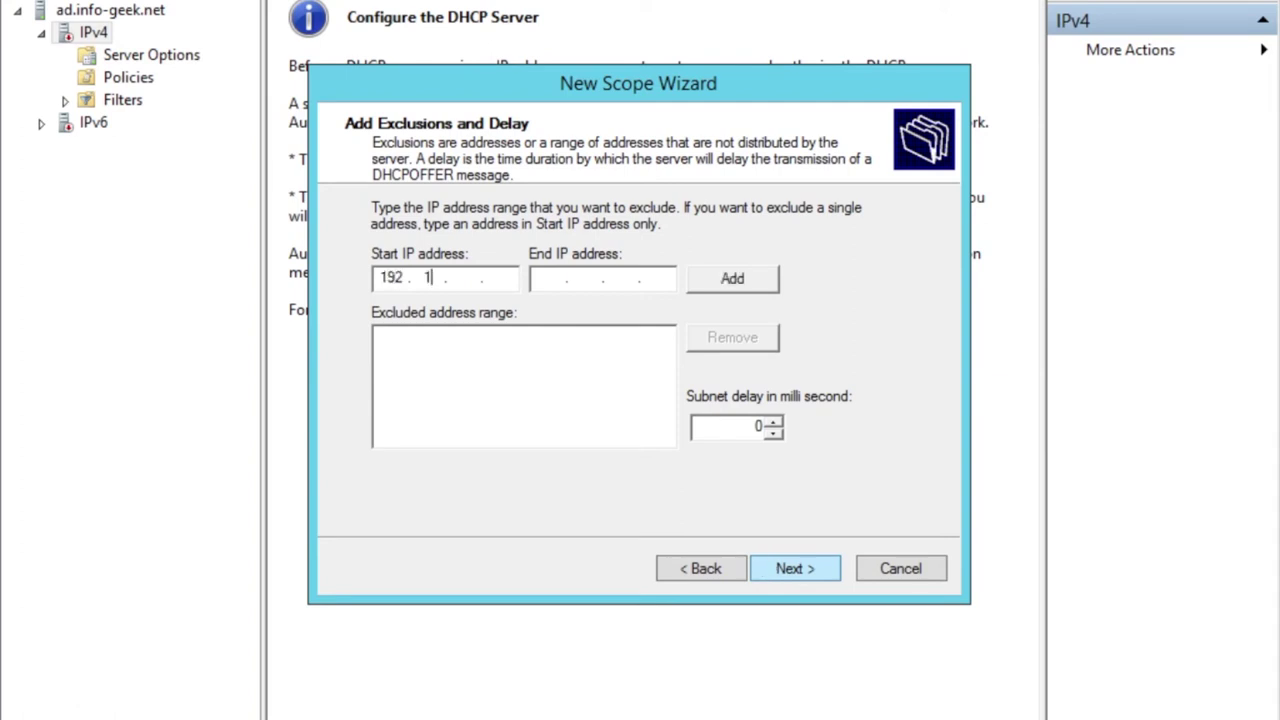
pyautogui.press('BackSpace')
pyautogui.press('BackSpace')
pyautogui.press('BackSpace')
pyautogui.press('BackSpace')
pyautogui.press('BackSpace')
pyautogui.press('BackSpace')
pyautogui.press('BackSpace')
pyautogui.write('172 . 16 . 101 .')
pyautogui.click(540, 278)
pyautogui.write('172 . 16 . 0 . ')
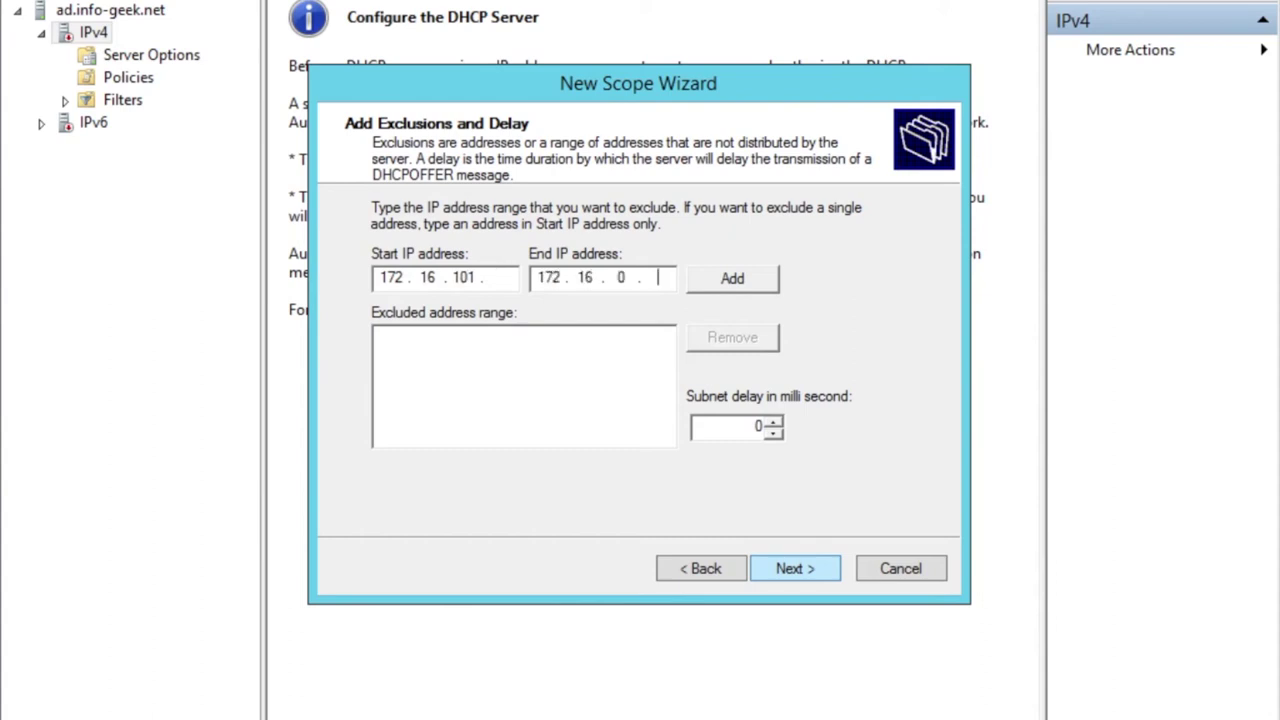
pyautogui.write('110')
pyautogui.click(498, 280)
pyautogui.press('BackSpace')
pyautogui.press('BackSpace')
pyautogui.press('BackSpace')
pyautogui.write('0 . 1')
pyautogui.write('01')
# Change the exclusion range to 172.16.0.90 through 172.16.0.99.
pyautogui.press('BackSpace')
pyautogui.press('BackSpace')
pyautogui.press('BackSpace')
pyautogui.write('99')
pyautogui.press('BackSpace')
pyautogui.write('0')
pyautogui.click(670, 284)
pyautogui.press('BackSpace')
pyautogui.press('BackSpace')
pyautogui.press('BackSpace')
# Try adding the 172.16.0.90–172.16.0.99 exclusion and dismiss the out-of-range error.
pyautogui.write('99')
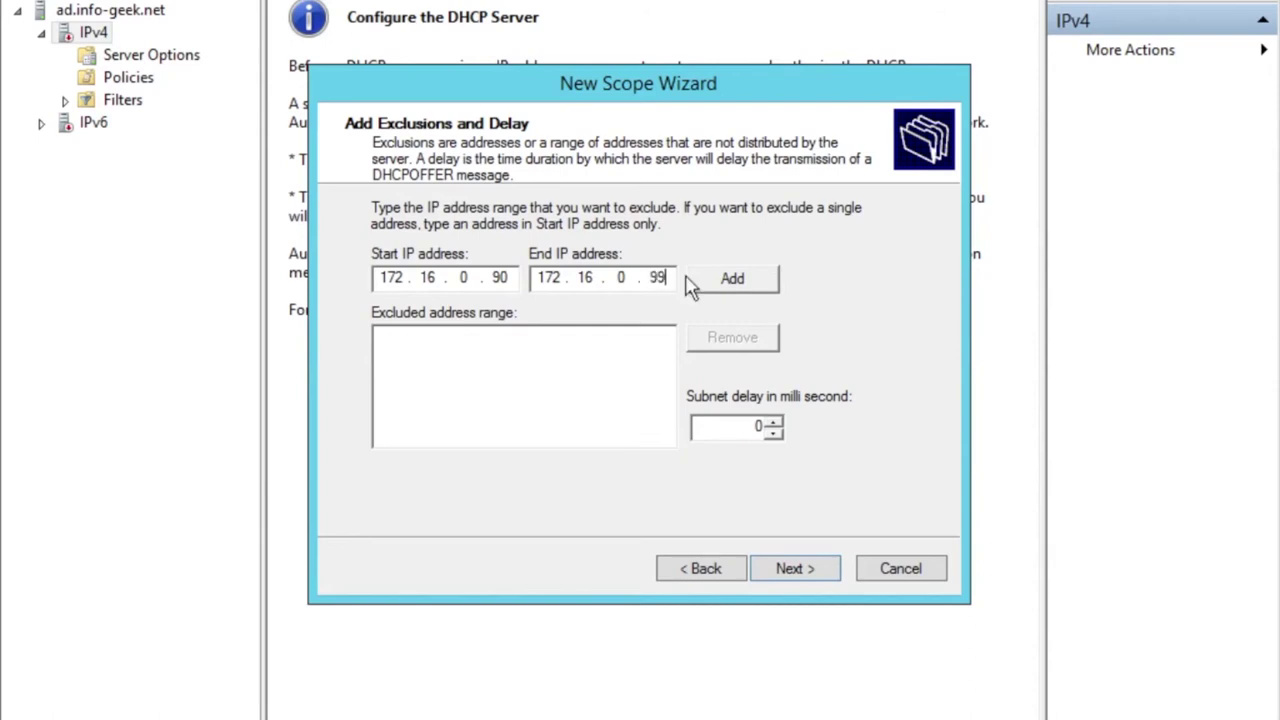
pyautogui.click(702, 279)
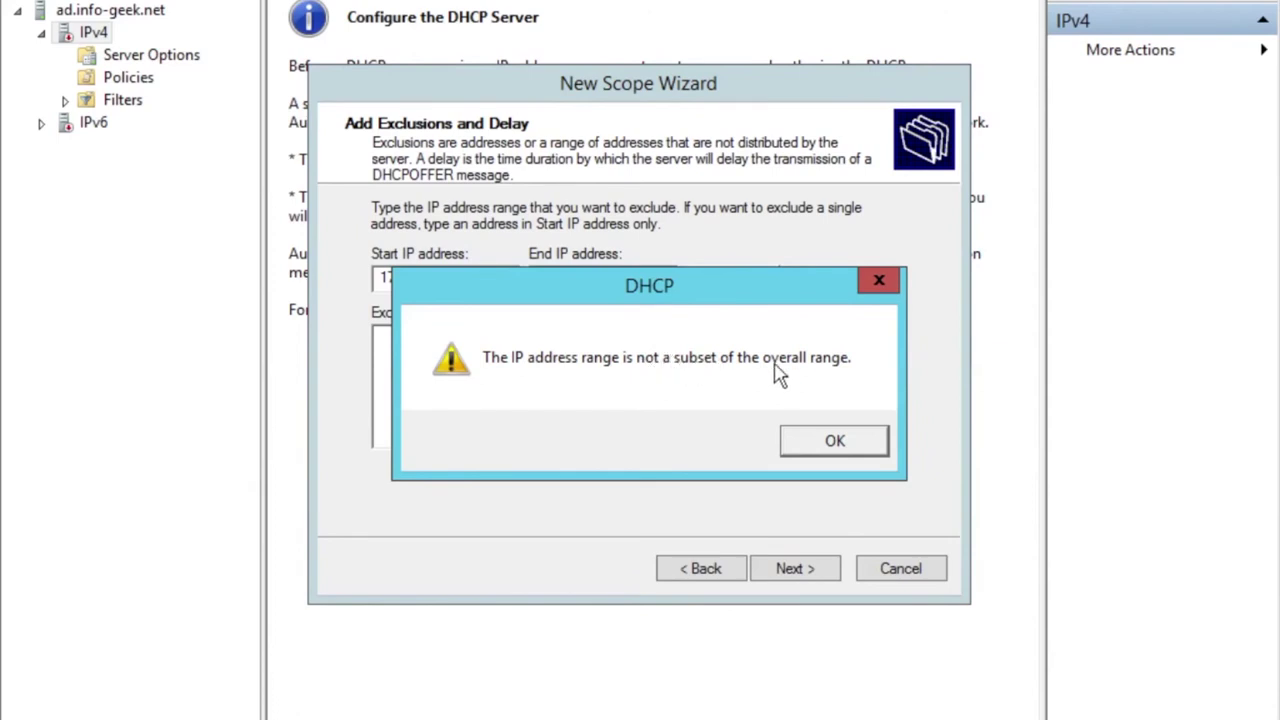
pyautogui.click(830, 445)
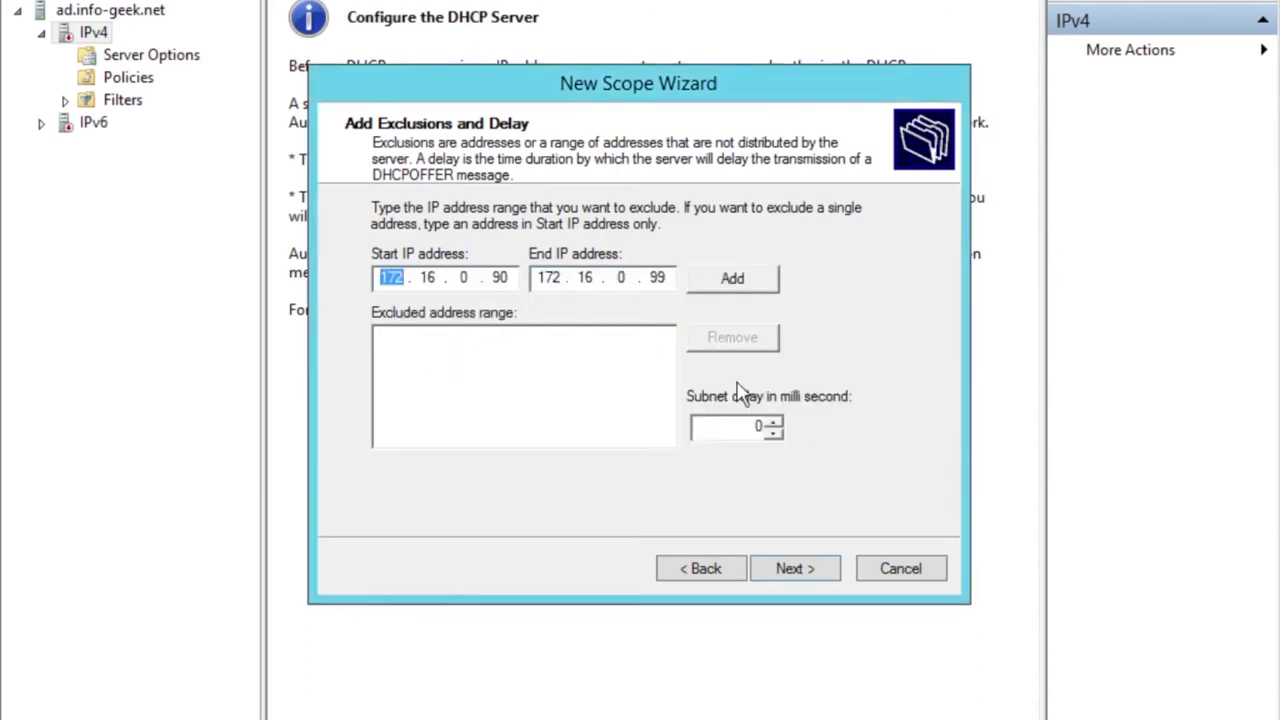
# Add the exclusion 172.16.0.101 to 172.16.0.110 and continue to lease duration.
pyautogui.click(509, 278)
pyautogui.press('BackSpace')
pyautogui.press('BackSpace')
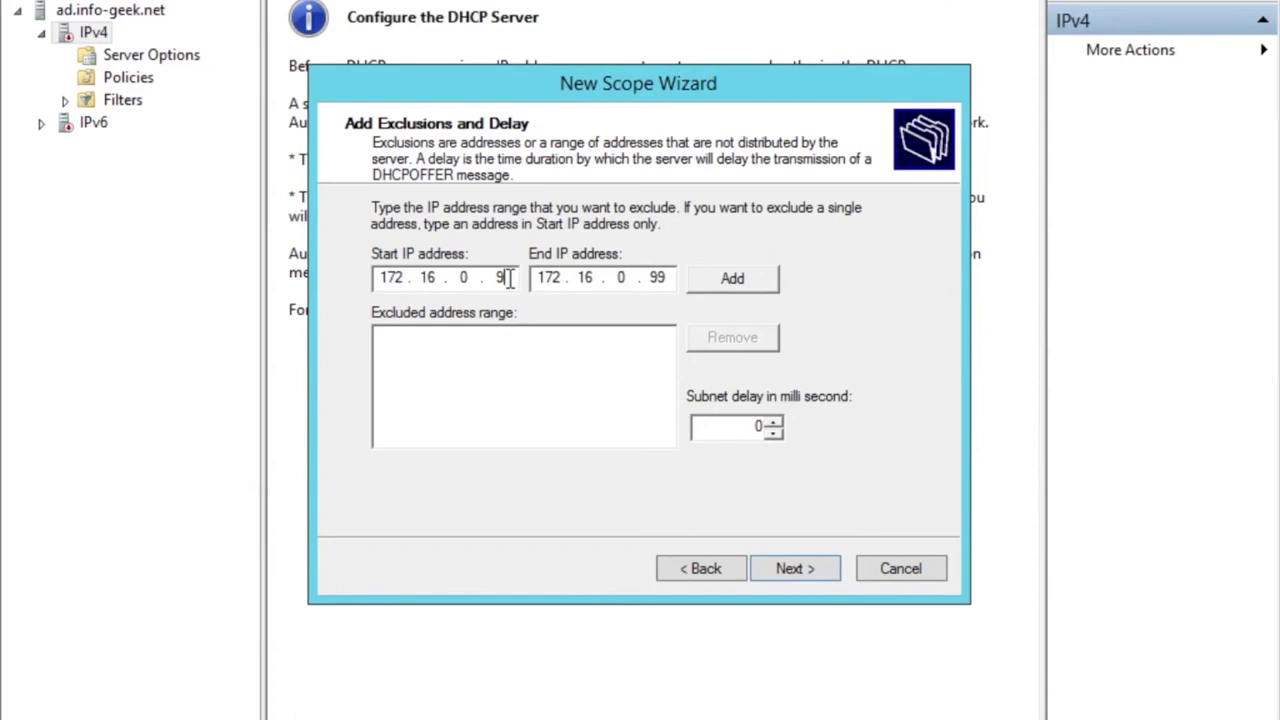
pyautogui.write('101')
pyautogui.moveTo(654, 278); pyautogui.dragTo(668, 280)
pyautogui.write('110')
pyautogui.click(718, 284)
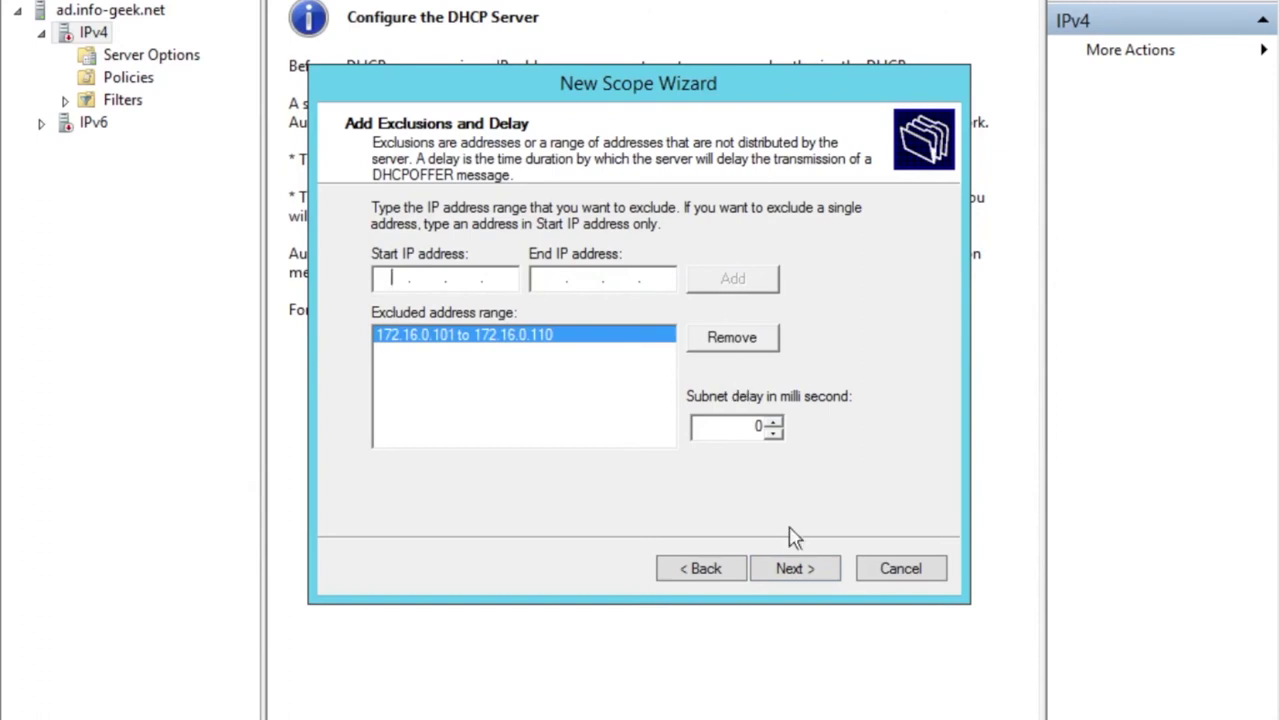
pyautogui.click(792, 567)
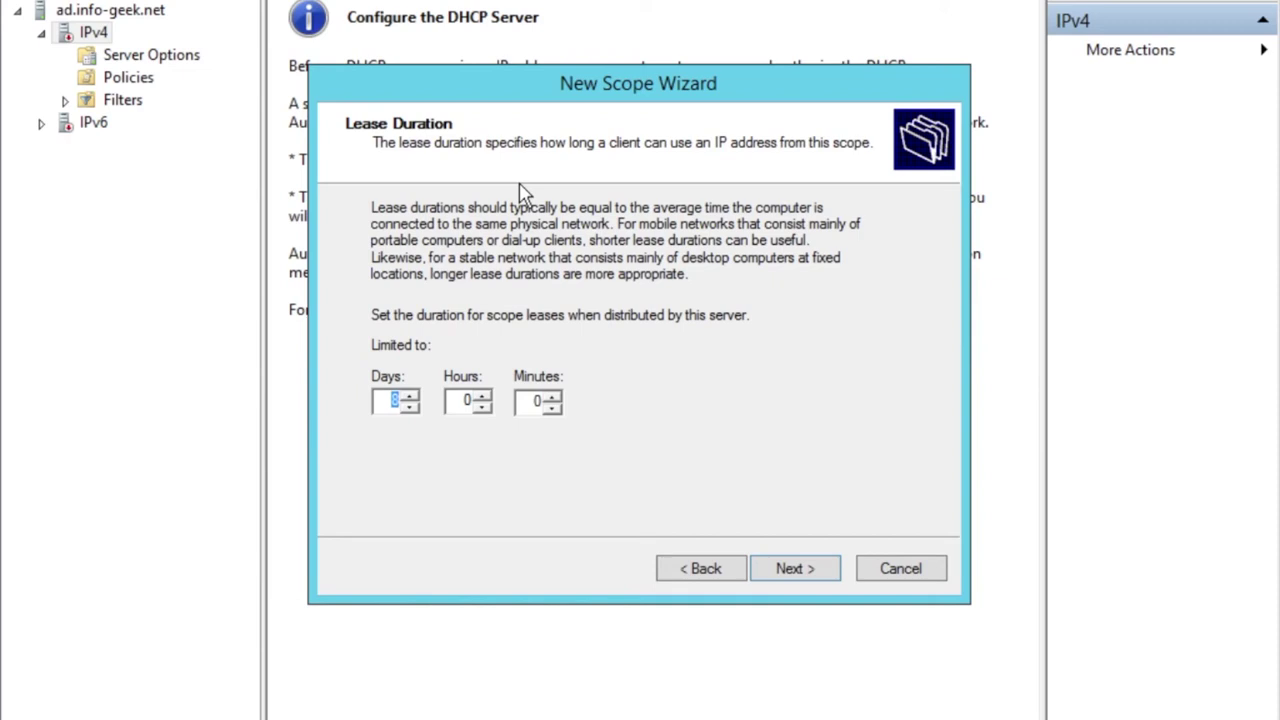
# Keep the default lease duration, configure options now, and leave the router blank.
pyautogui.click(813, 572)
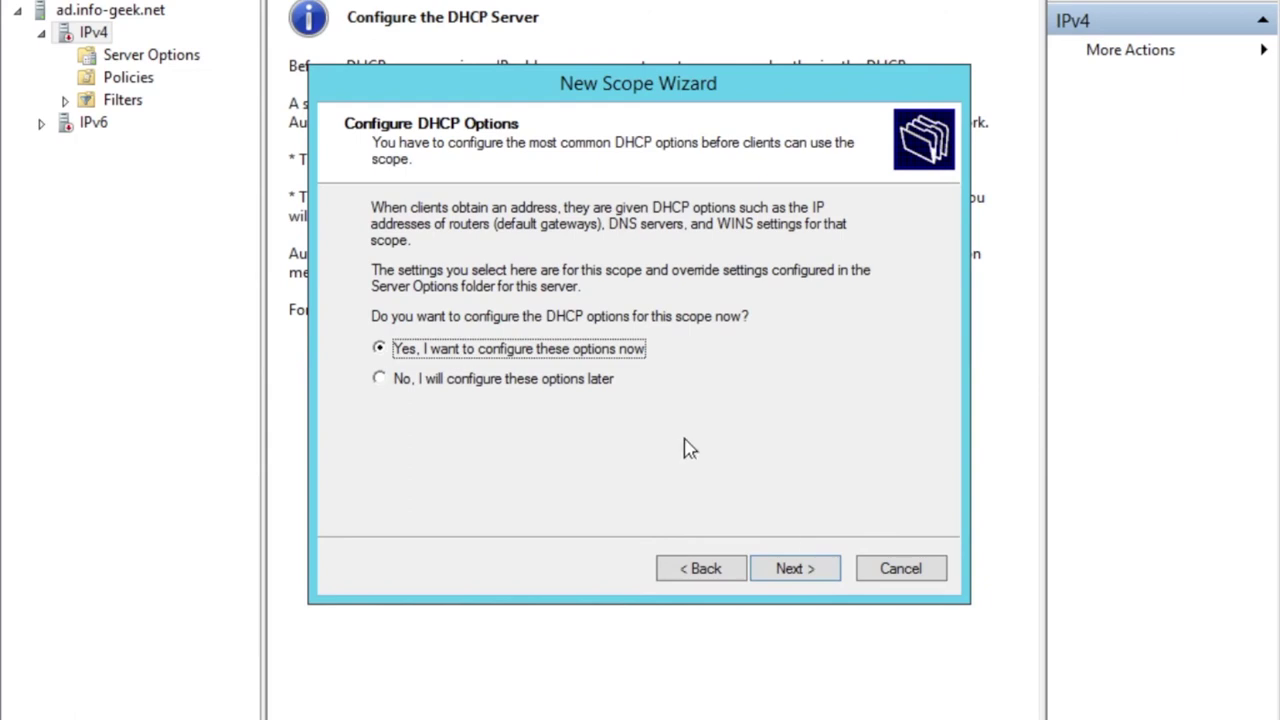
pyautogui.click(799, 572)
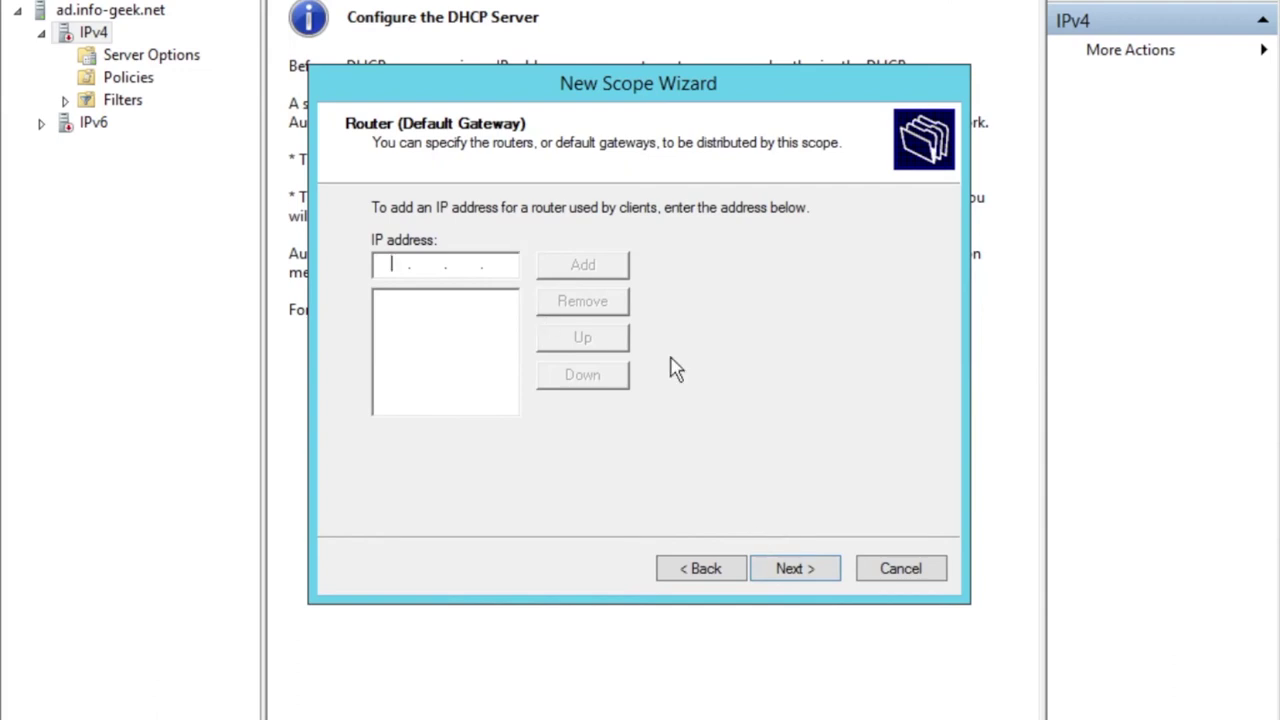
pyautogui.click(788, 567)
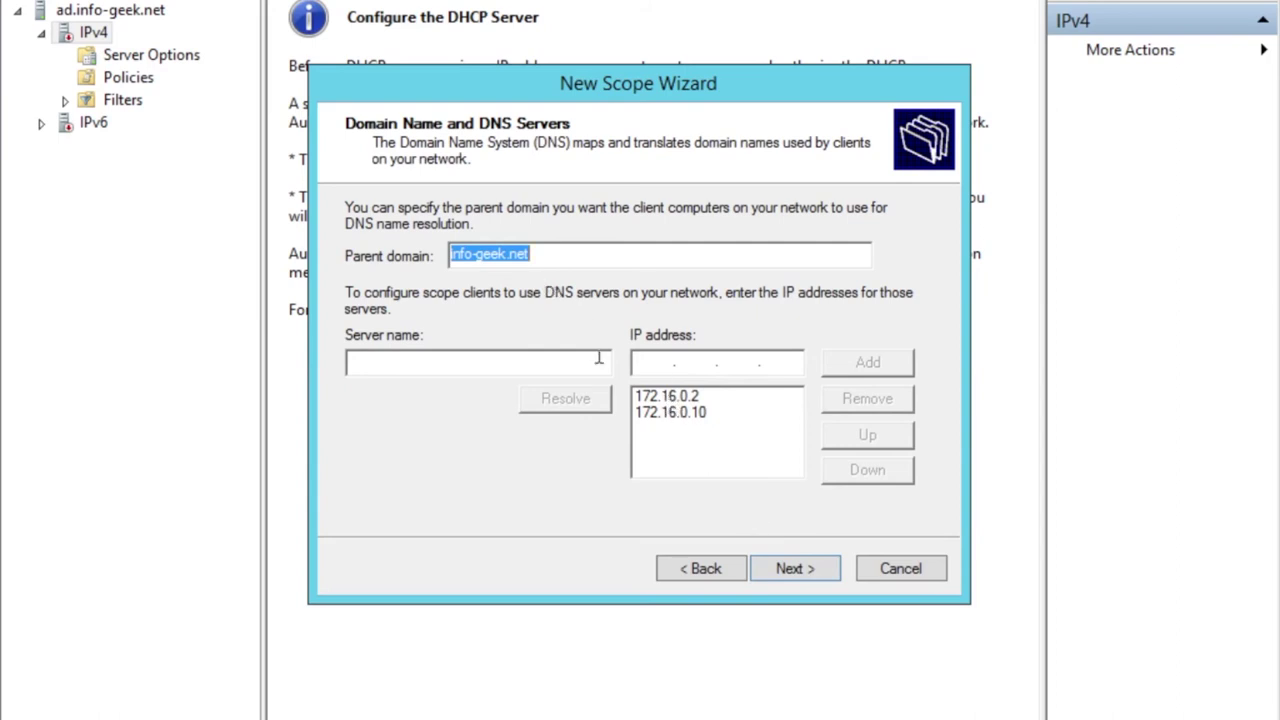
# Review the DNS servers 172.16.0.2 and 172.16.0.10 in the DNS list.
pyautogui.click(662, 398)
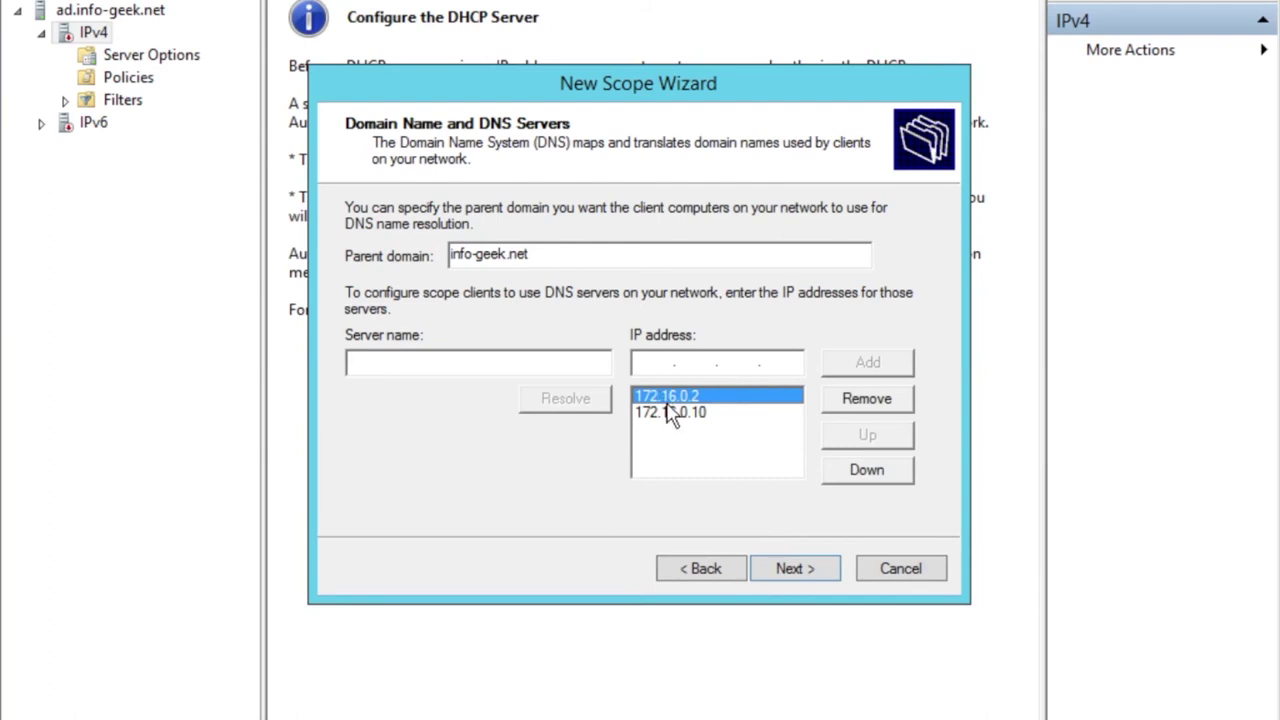
pyautogui.click(675, 422)
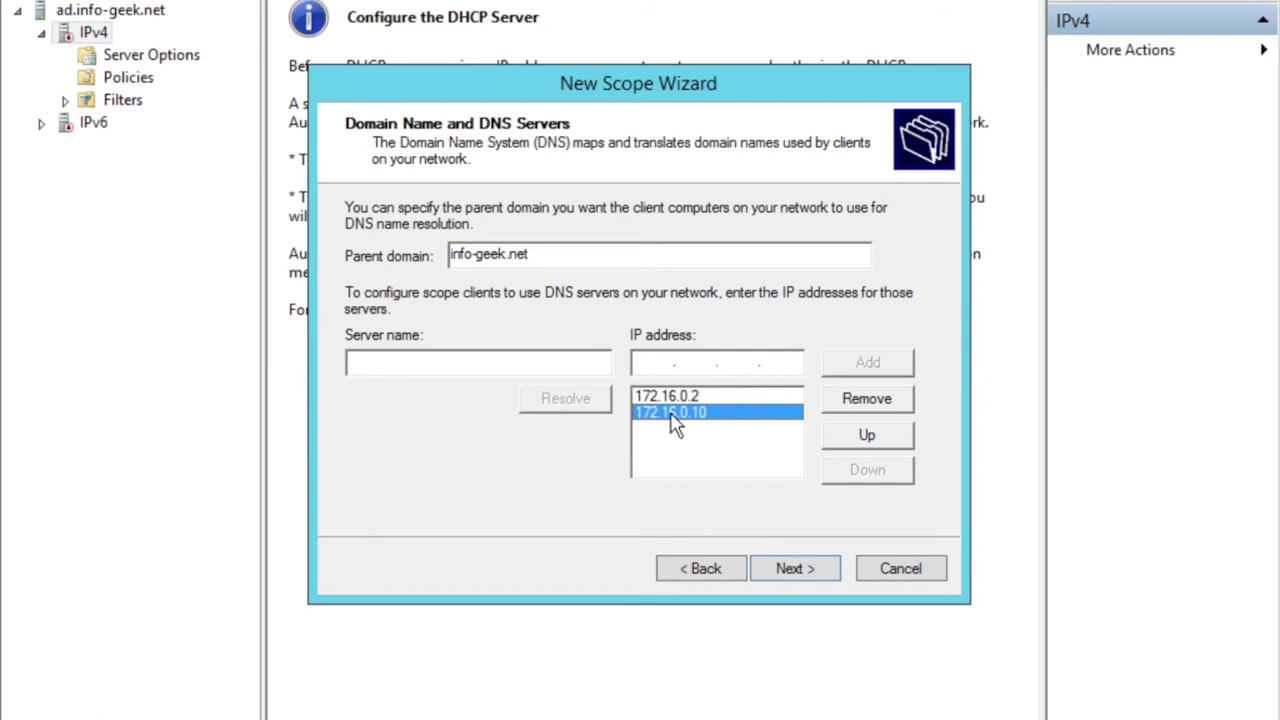
pyautogui.click(667, 396)
pyautogui.click(675, 420)
pyautogui.click(668, 397)
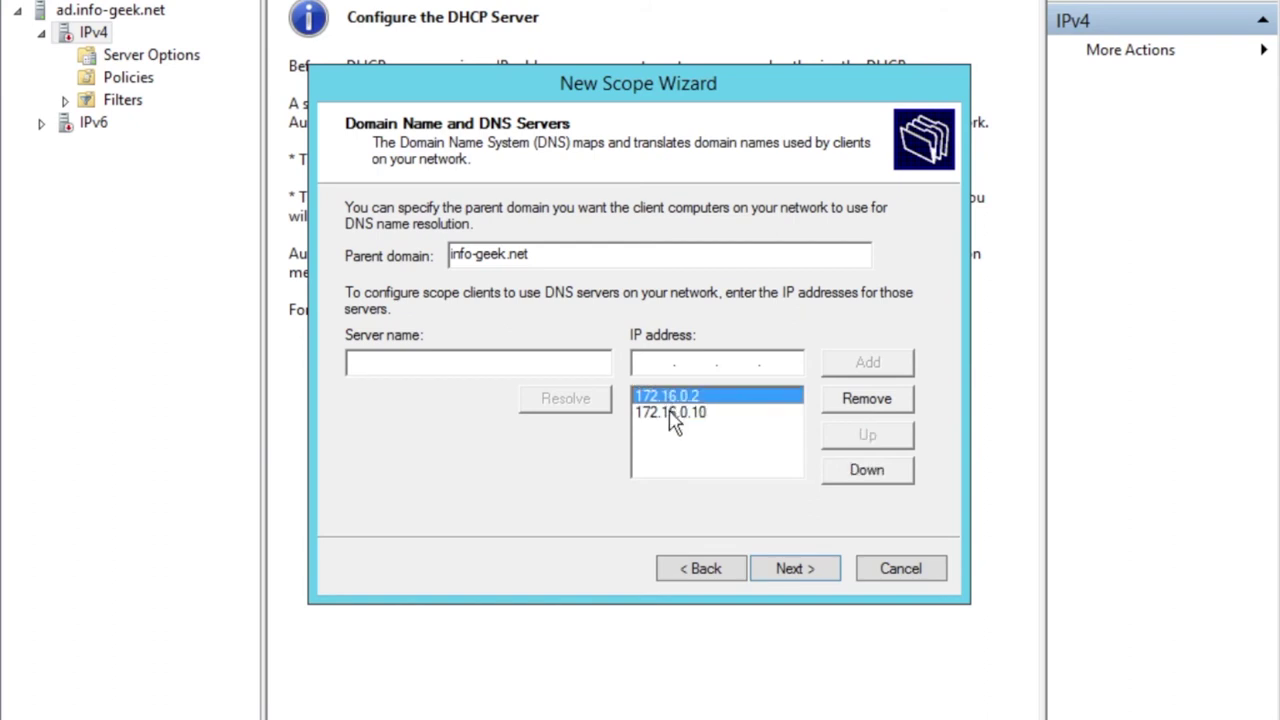
pyautogui.click(674, 420)
pyautogui.click(668, 398)
pyautogui.click(674, 414)
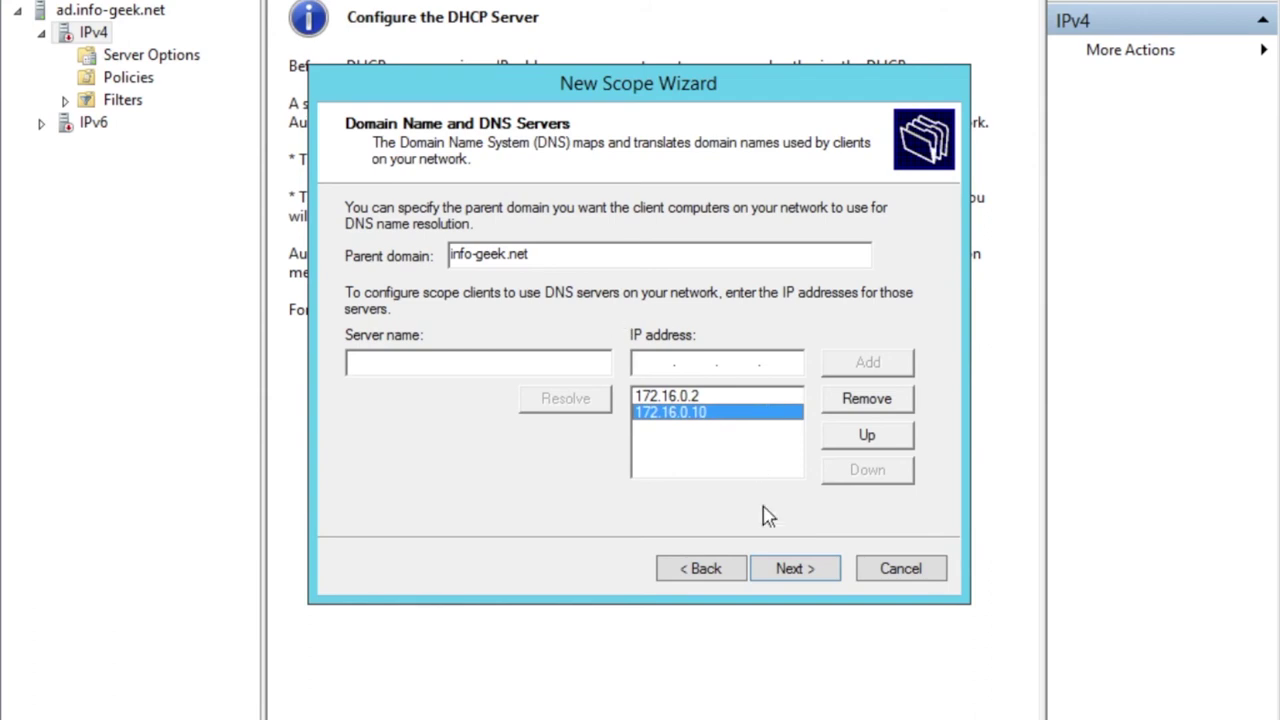
# Accept the DNS settings, skip WINS, activate the scope and finish the wizard.
pyautogui.click(789, 568)
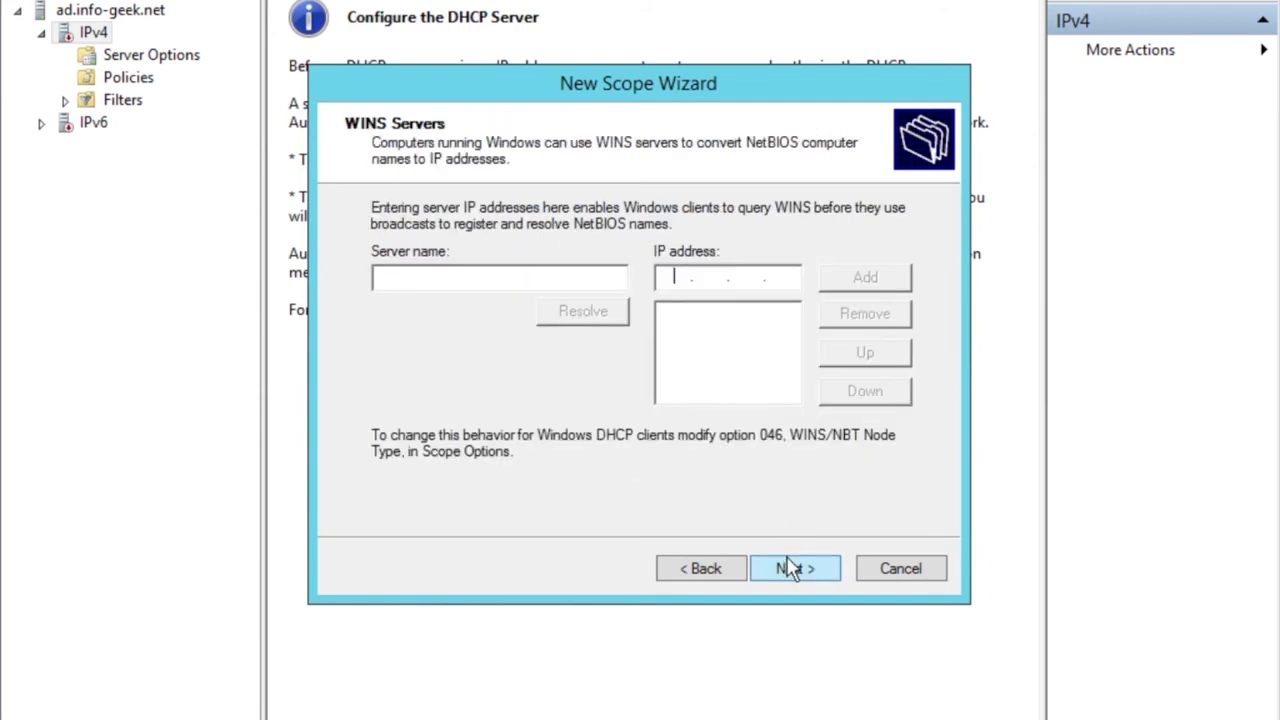
pyautogui.click(790, 568)
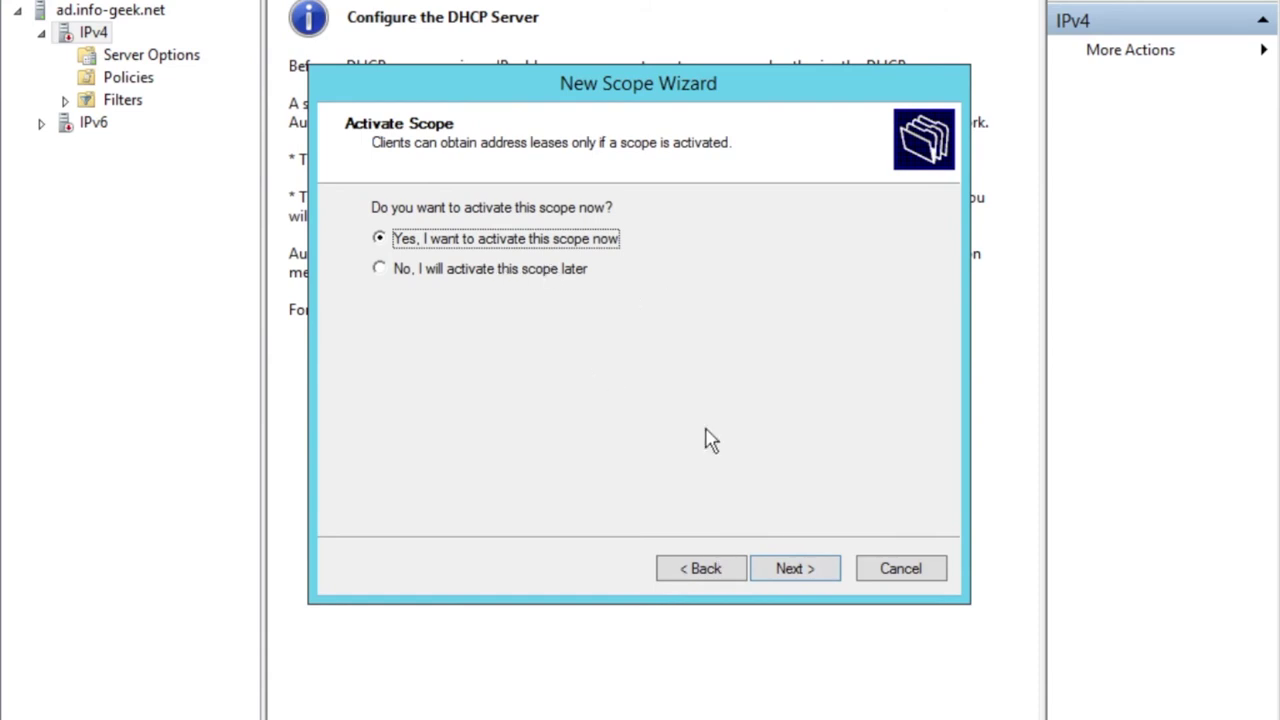
pyautogui.click(788, 564)
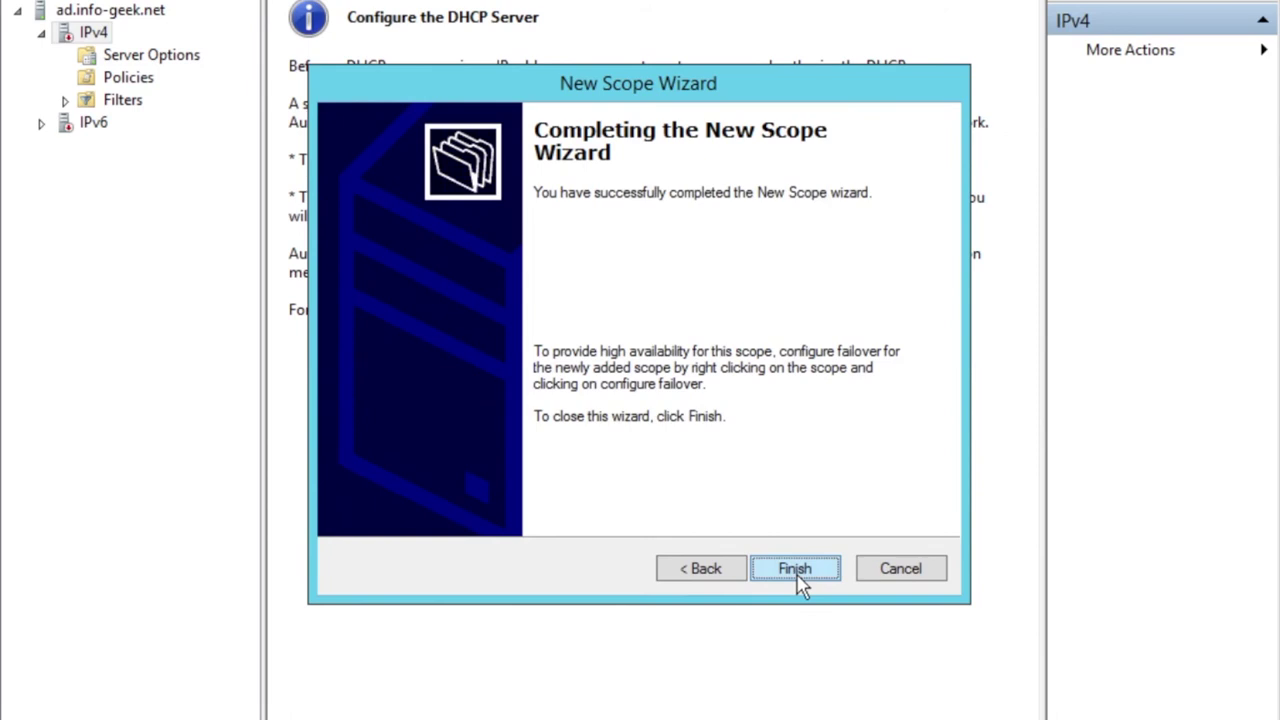
pyautogui.click(796, 569)
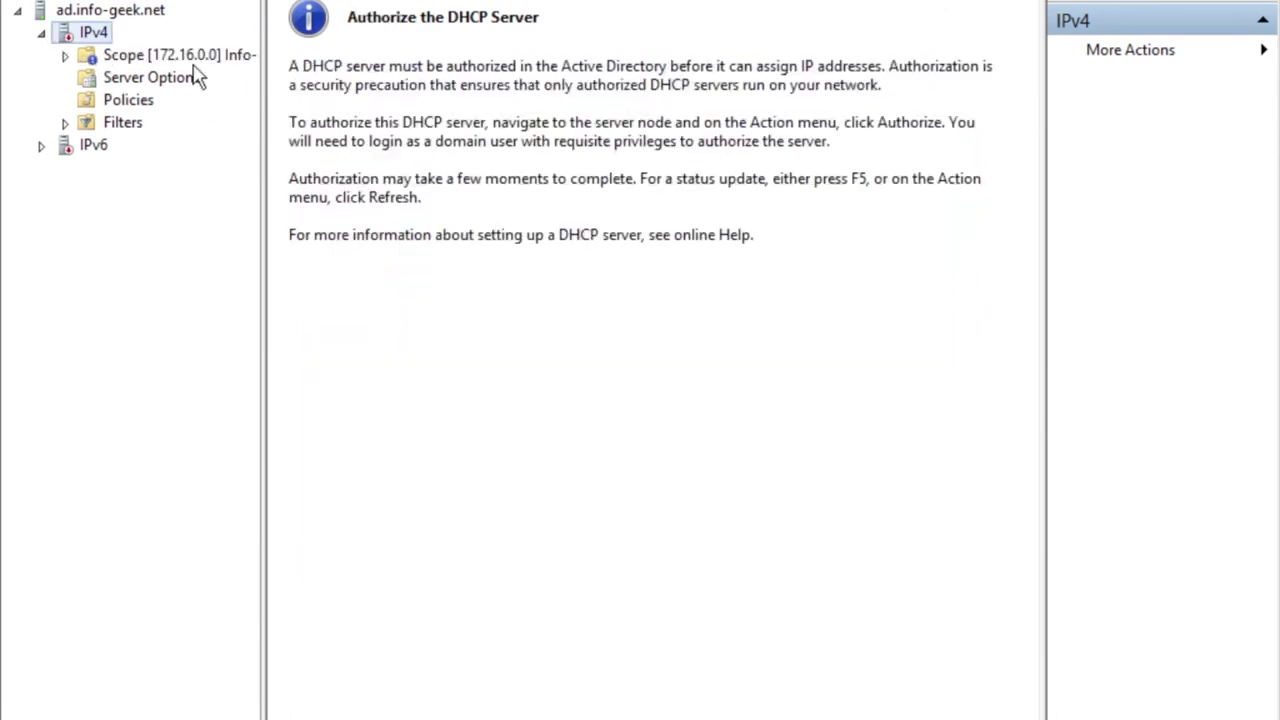
# Expand Scope [172.16.0.0] and inspect its address pool range and 172.16.0.101 exclusion.
pyautogui.doubleClick(180, 57)
pyautogui.click(360, 14)
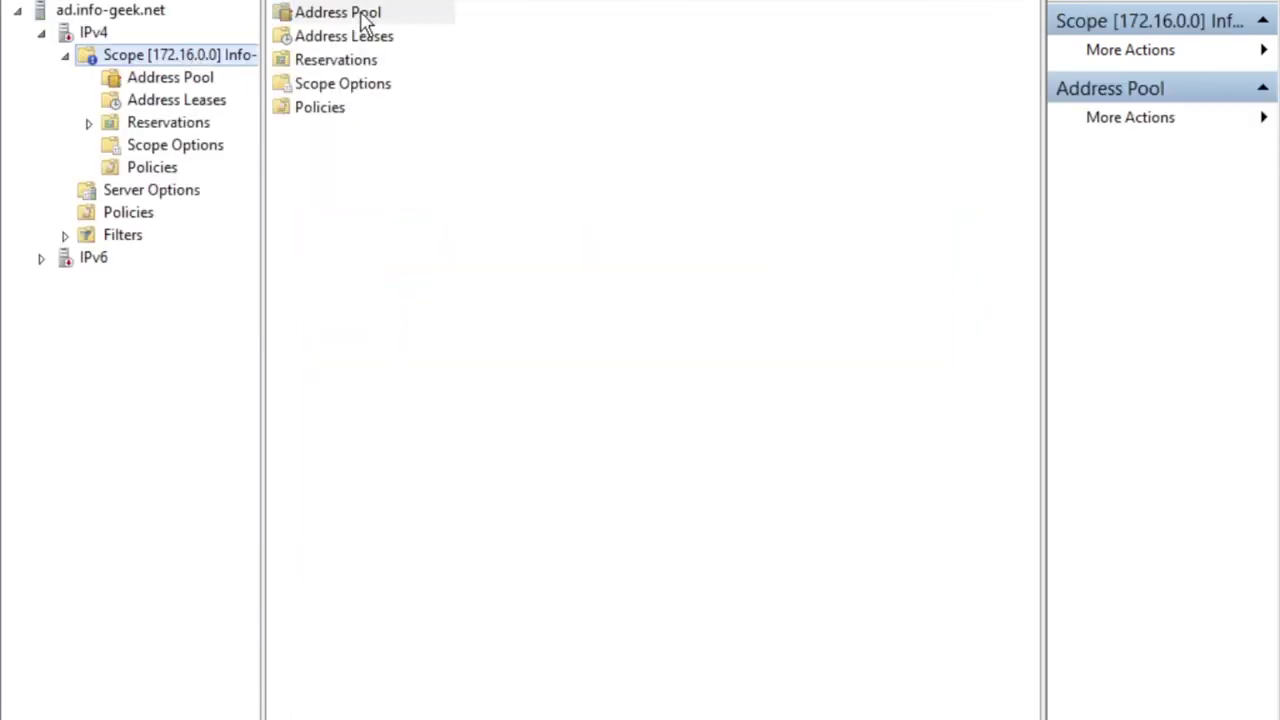
pyautogui.click(363, 21)
pyautogui.doubleClick(365, 22)
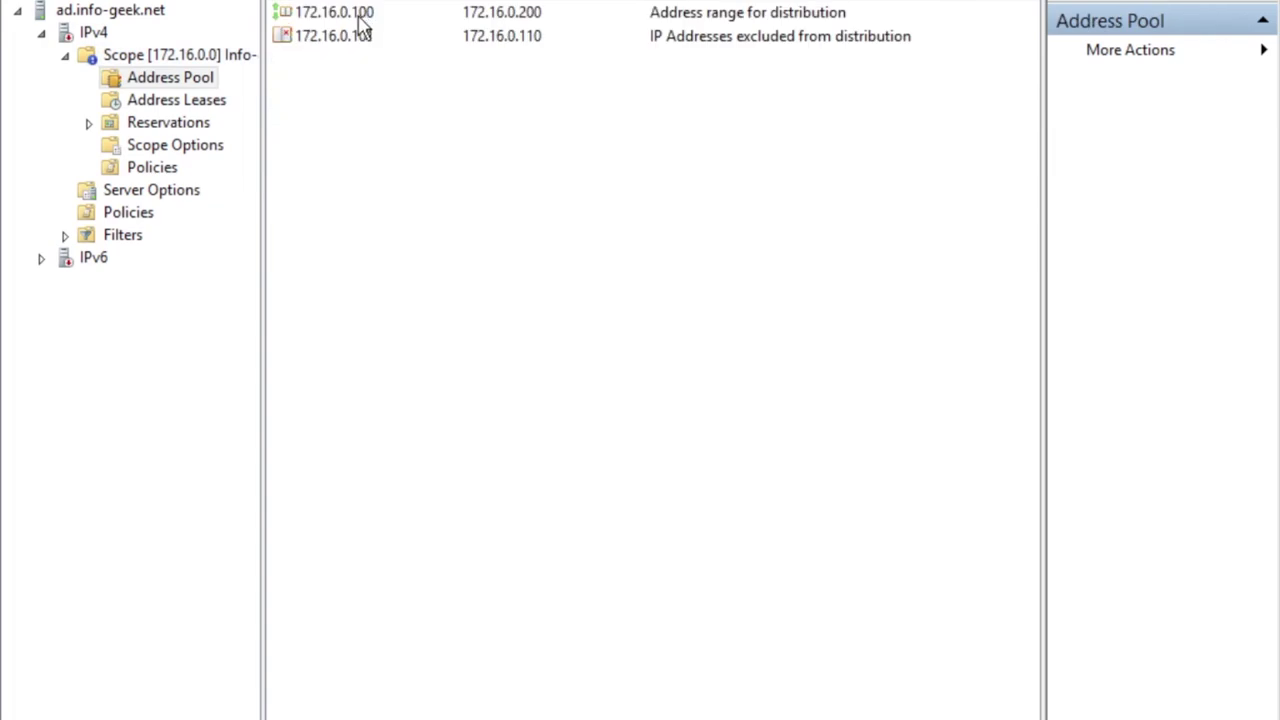
pyautogui.click(362, 22)
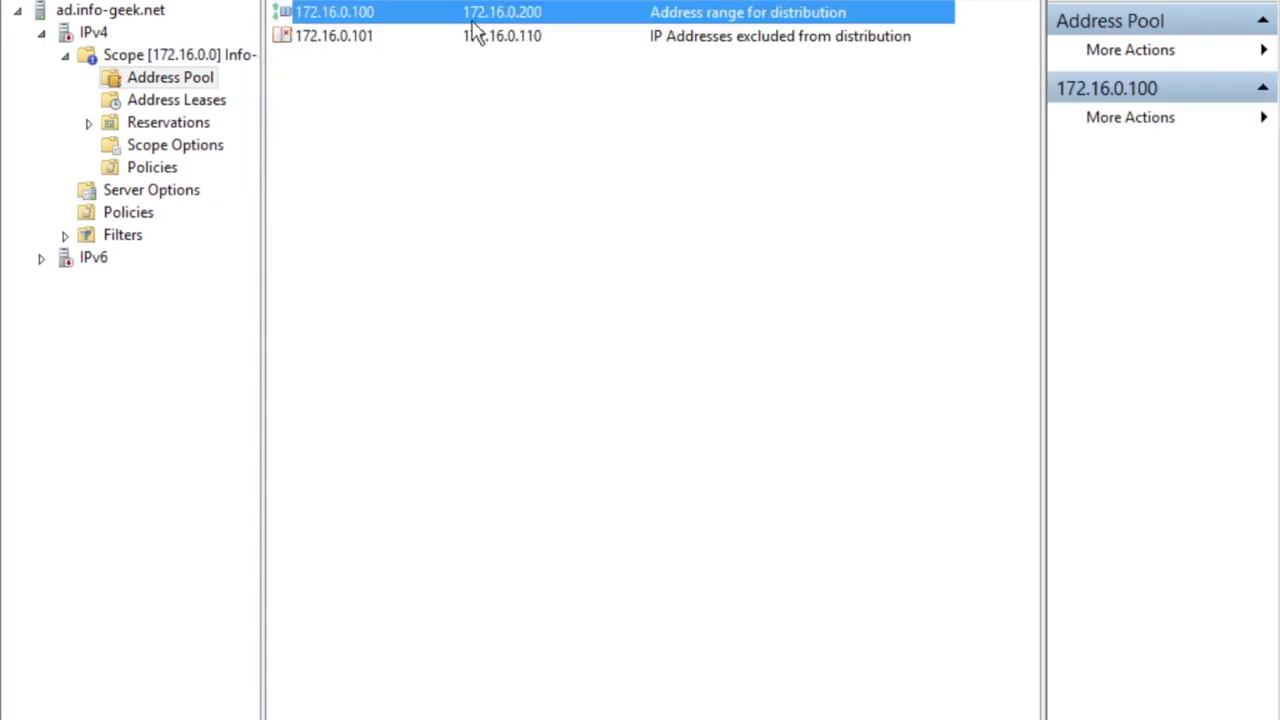
pyautogui.click(355, 45)
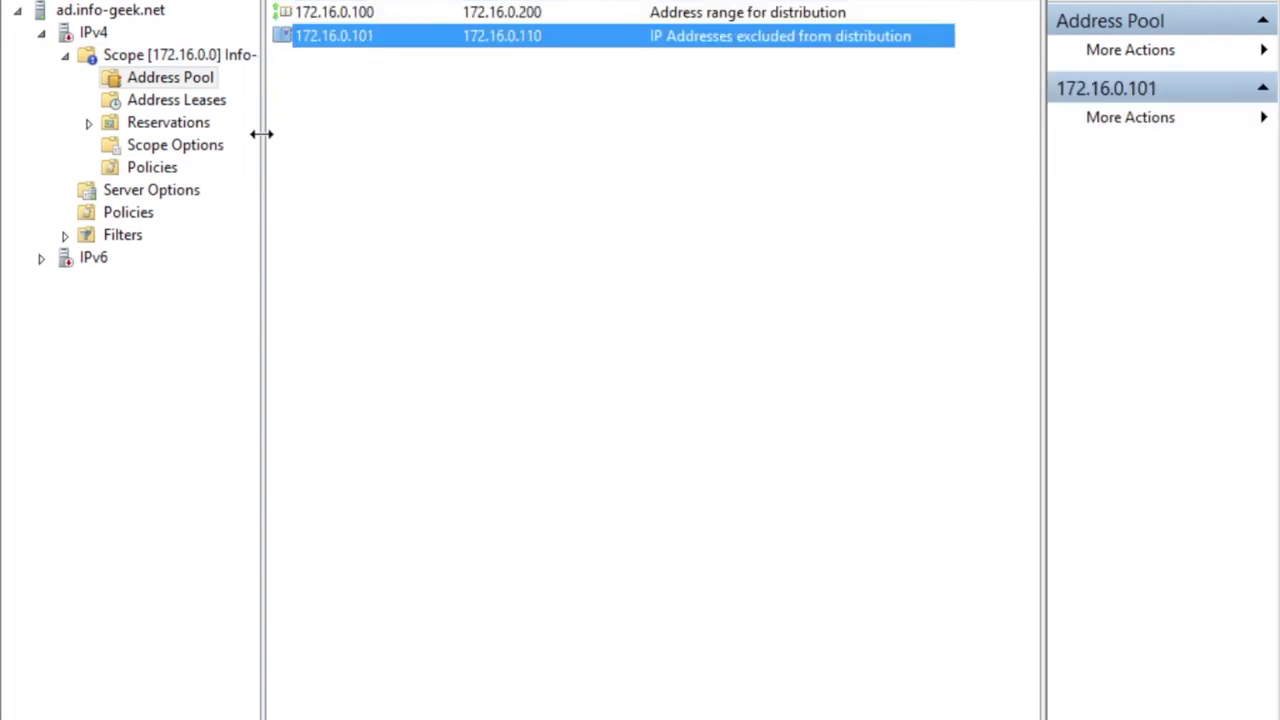
# View the address leases, reservations and scope options, then reselect the scope node.
pyautogui.click(218, 106)
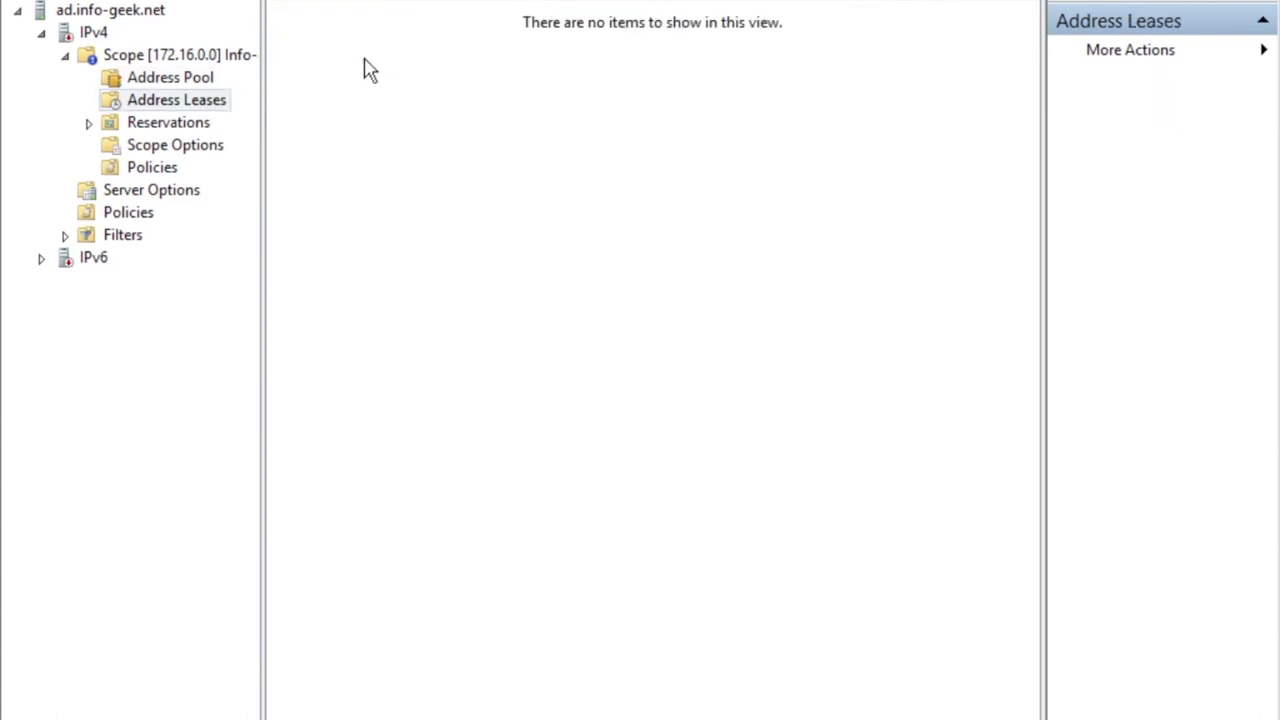
pyautogui.click(177, 123)
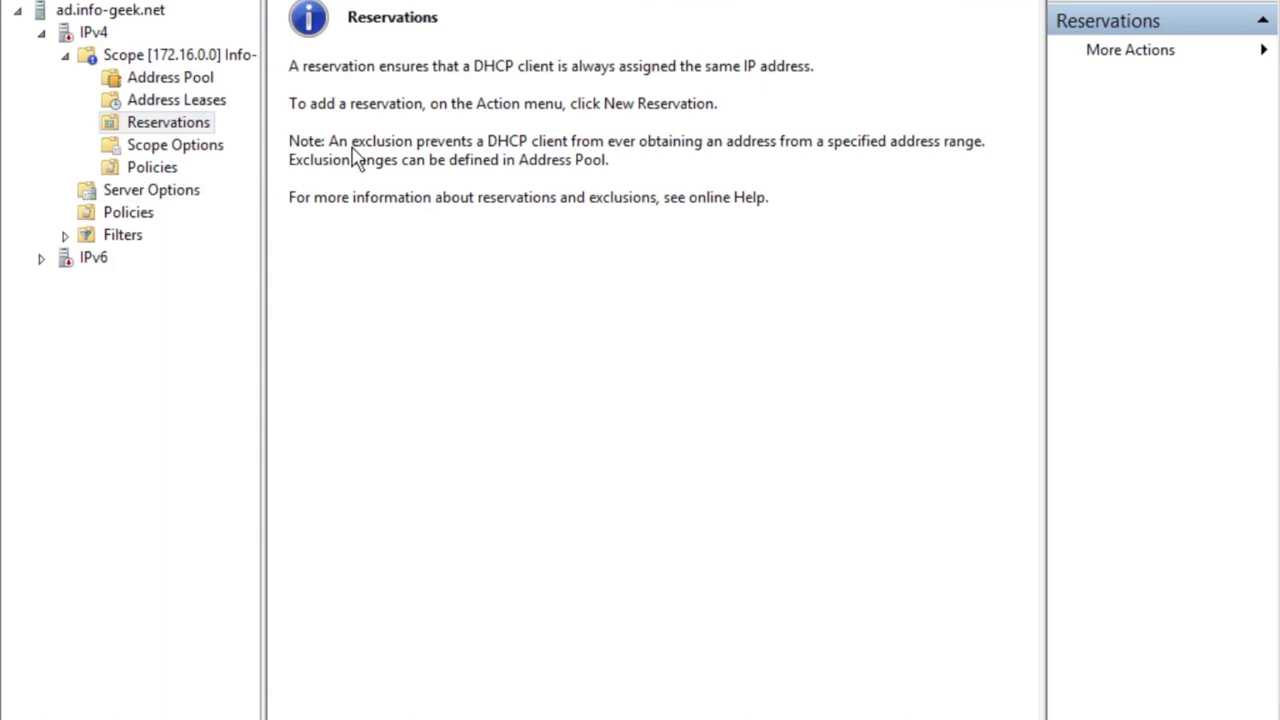
pyautogui.click(200, 150)
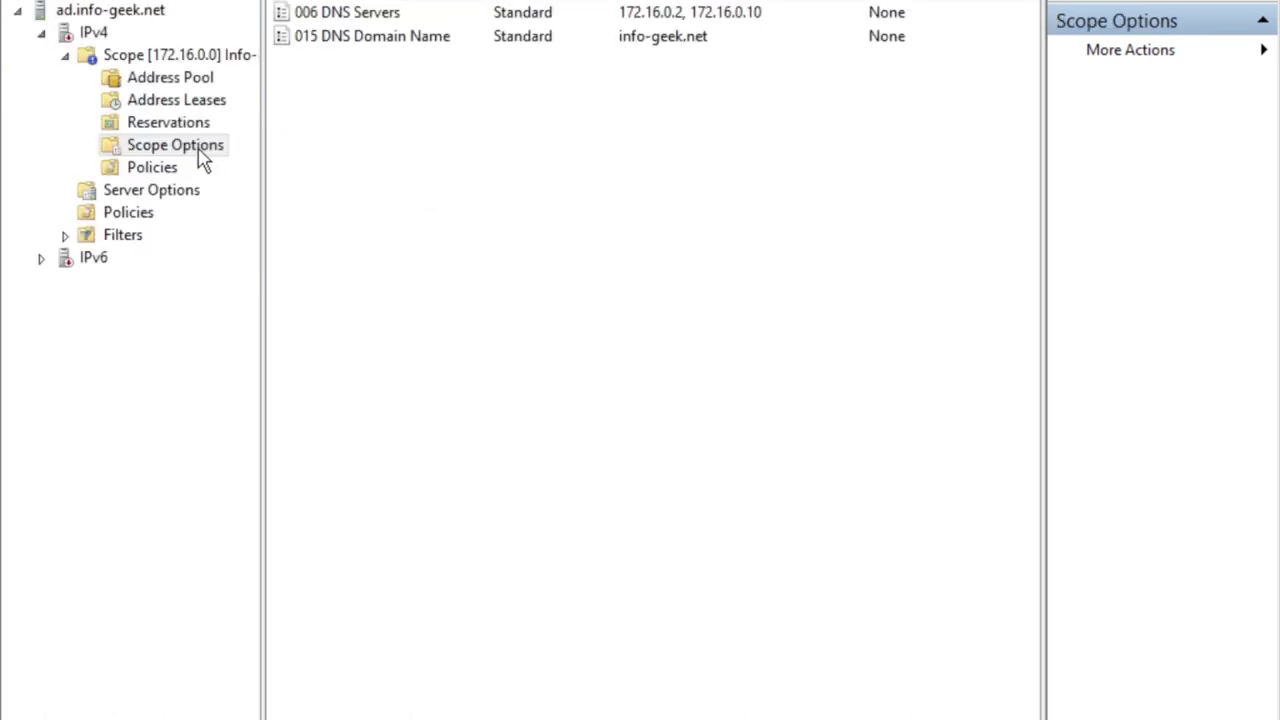
pyautogui.click(150, 62)
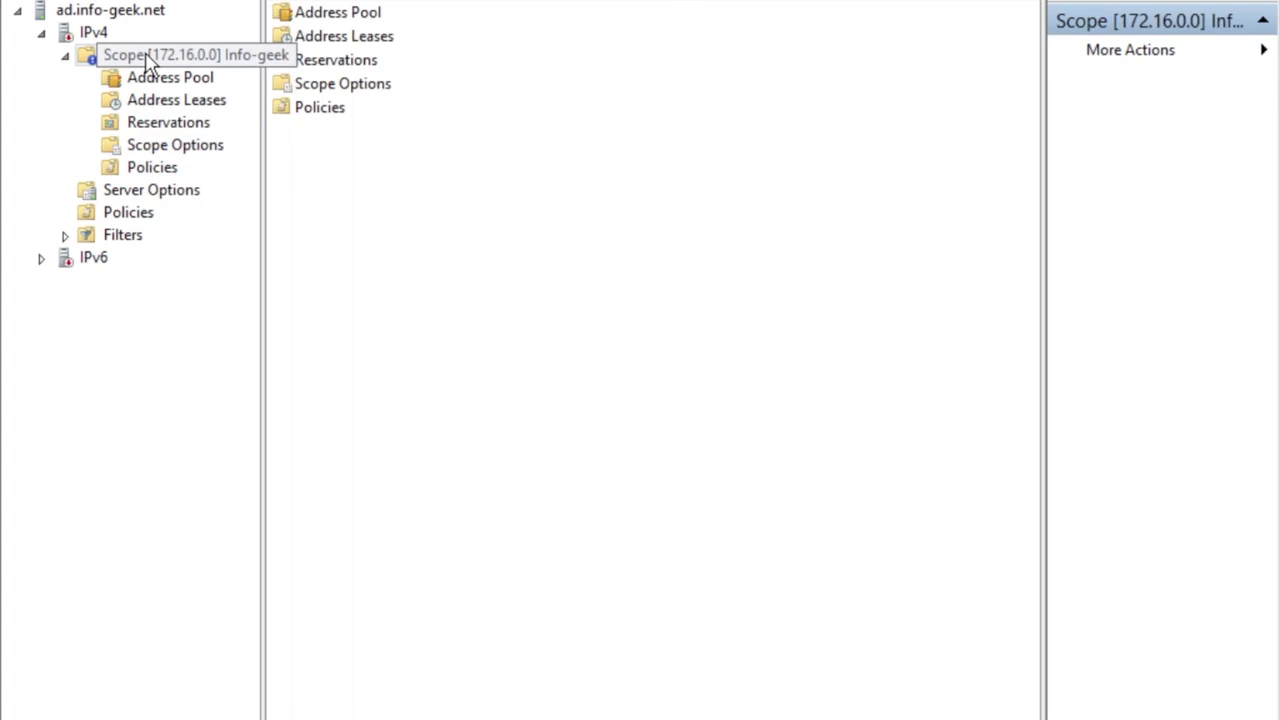
pyautogui.hotkey('ctrl', 'Up')
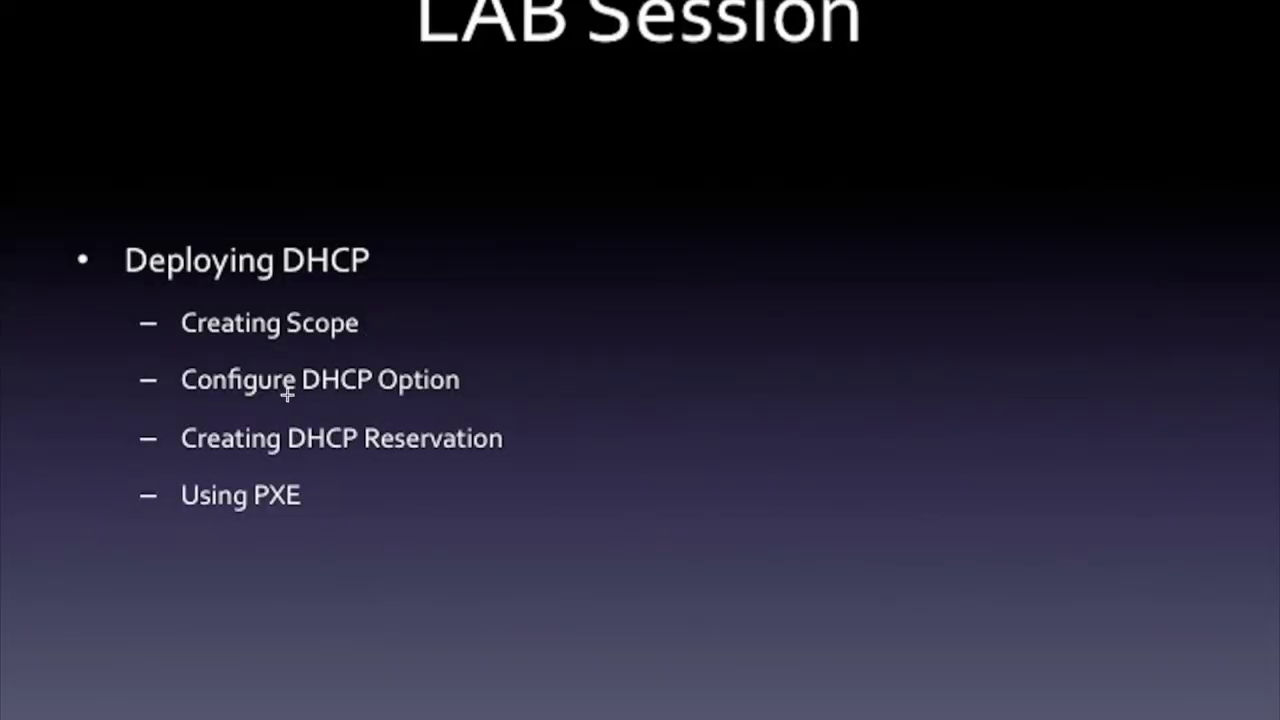
pyautogui.hotkey('ctrl', 'Up')
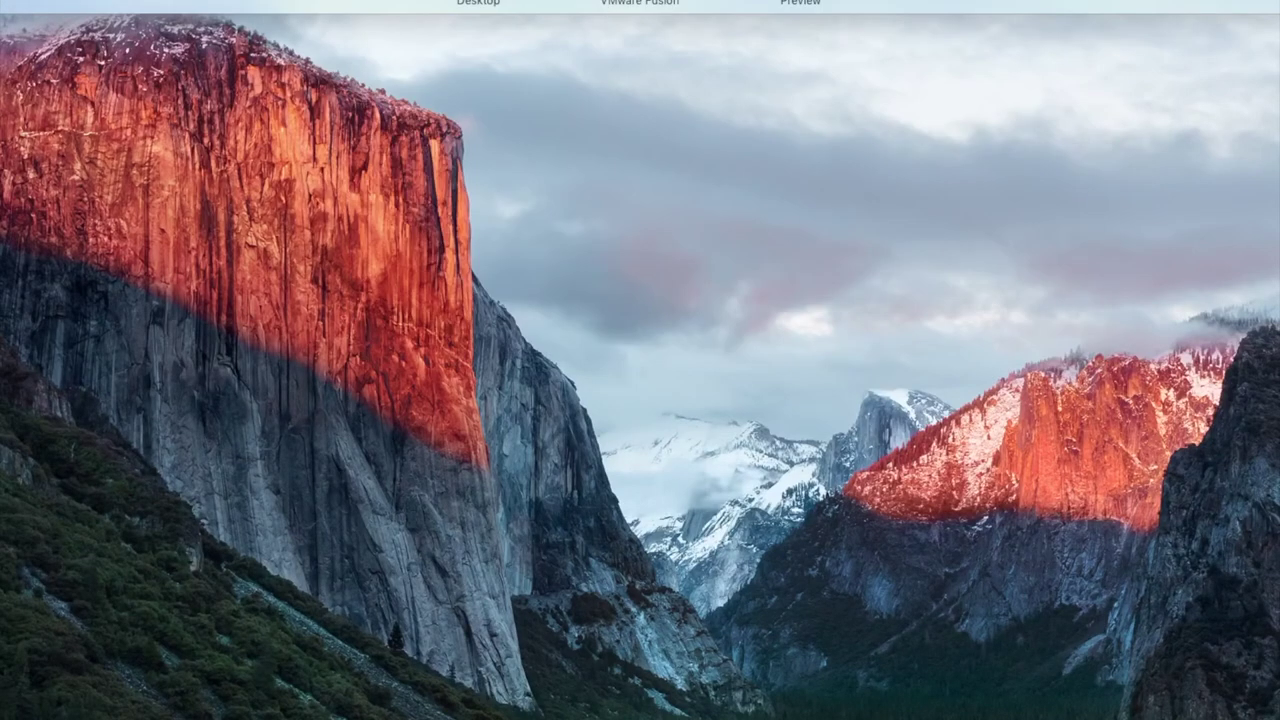
pyautogui.click(640, 3)
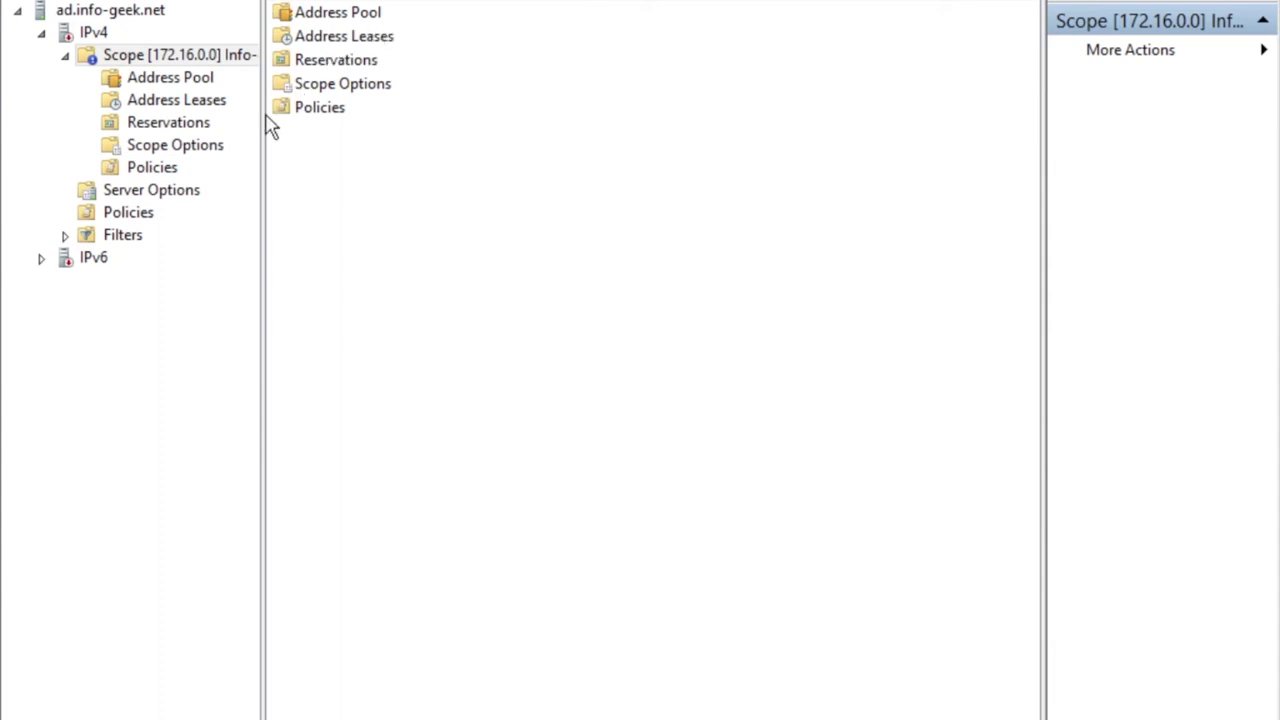
# Review the scope options' Advanced tab without changes, then show the Server Options page.
pyautogui.click(224, 146)
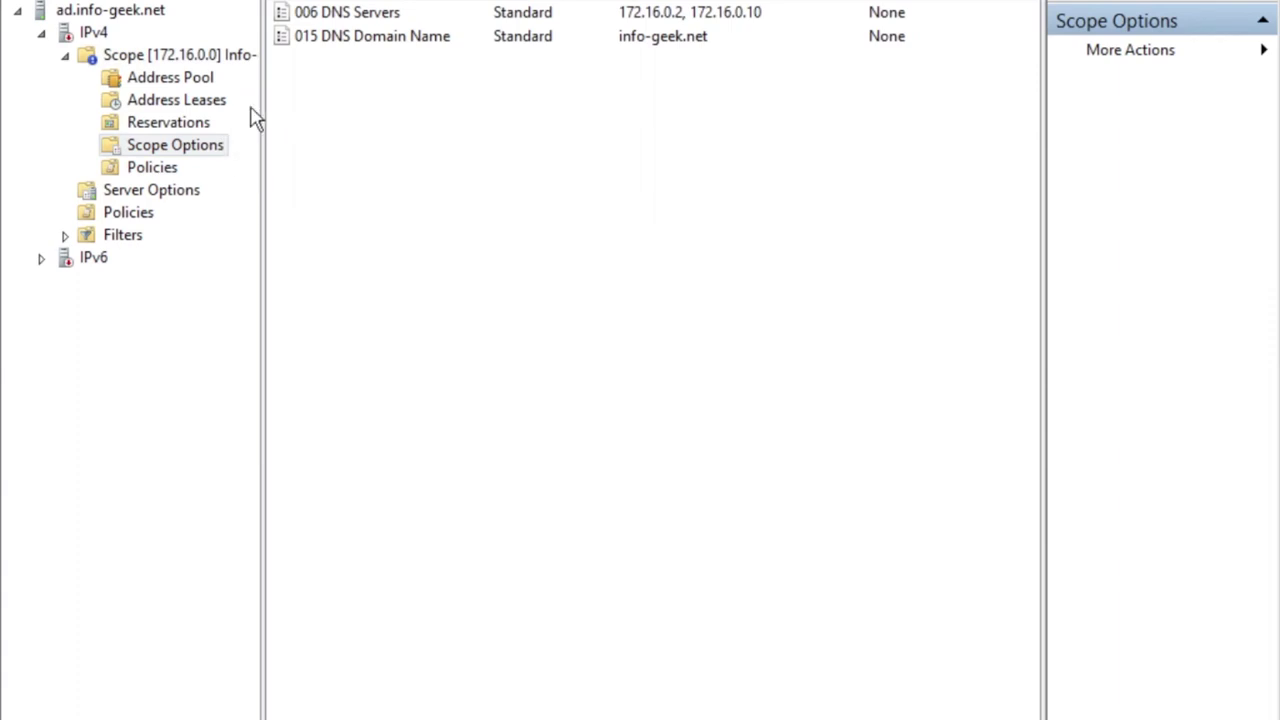
pyautogui.rightClick(222, 146)
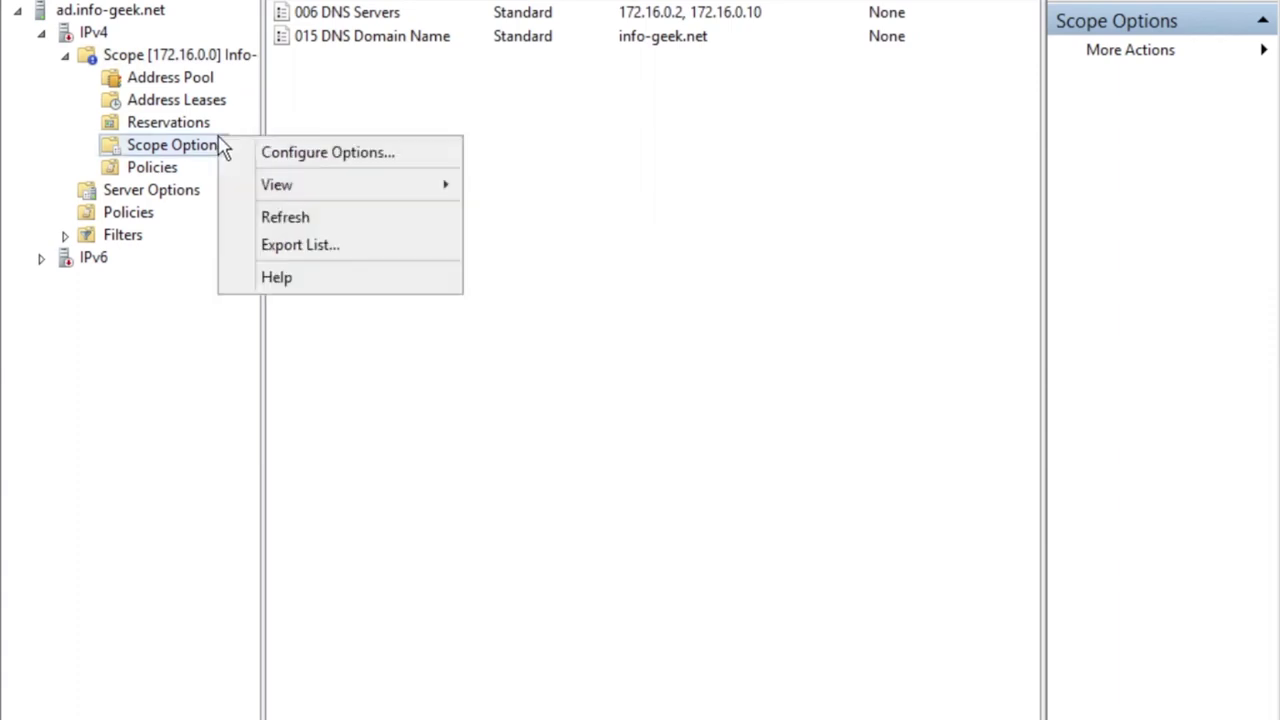
pyautogui.click(254, 157)
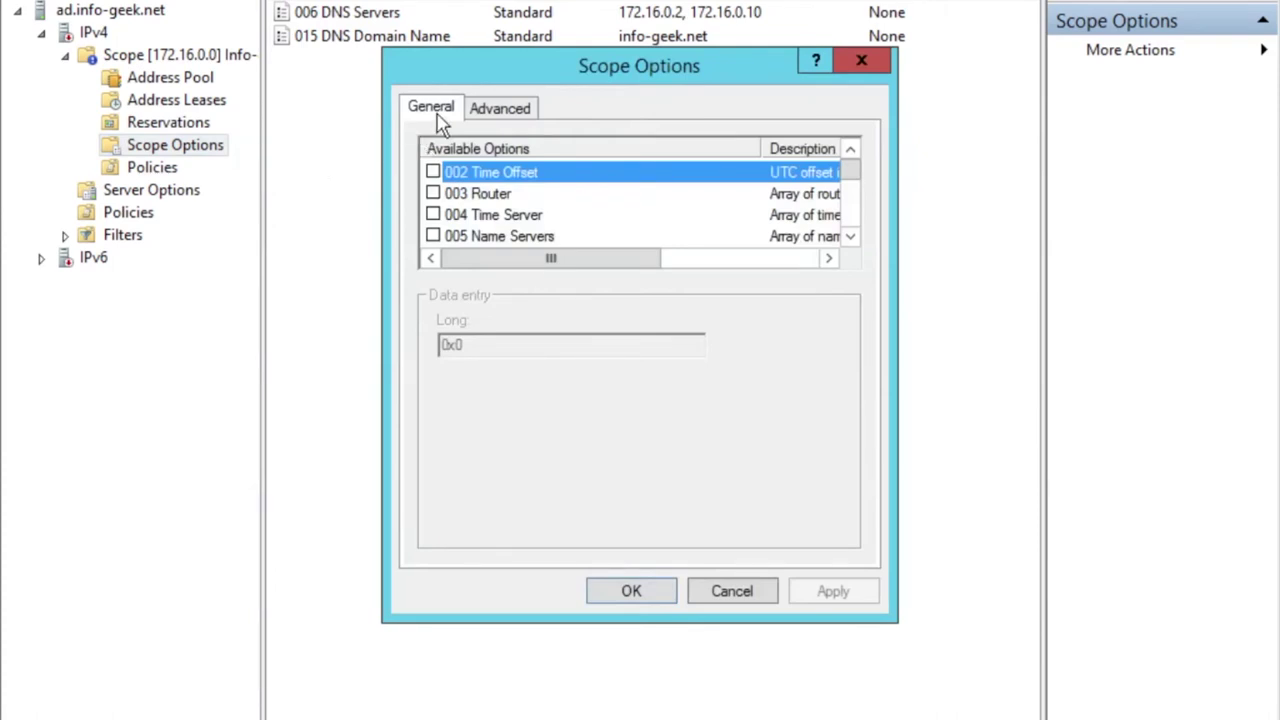
pyautogui.click(476, 118)
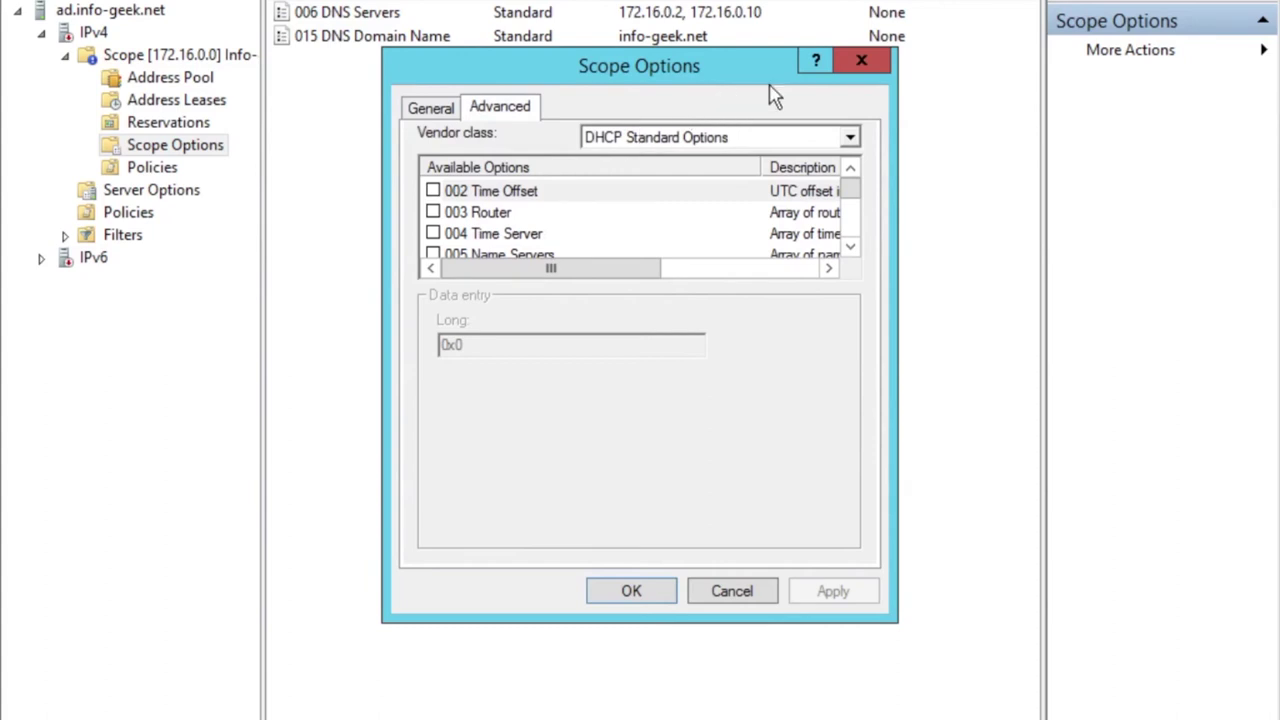
pyautogui.click(850, 78)
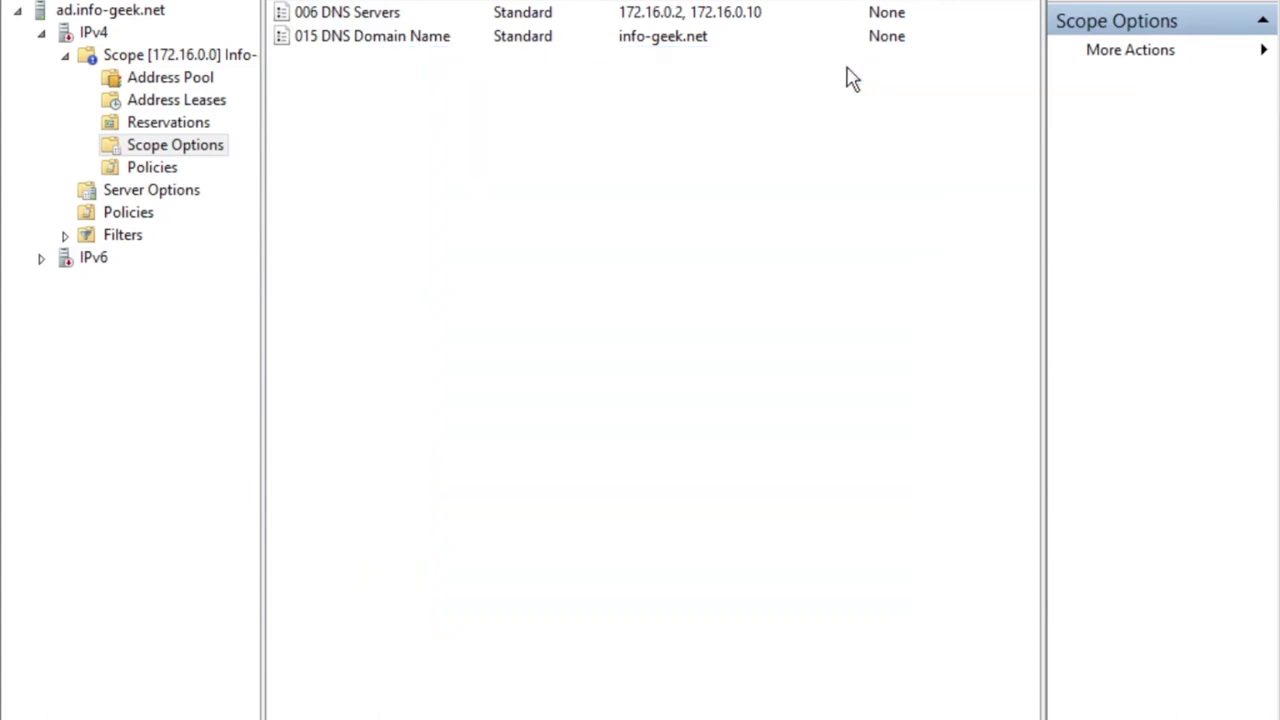
pyautogui.click(178, 196)
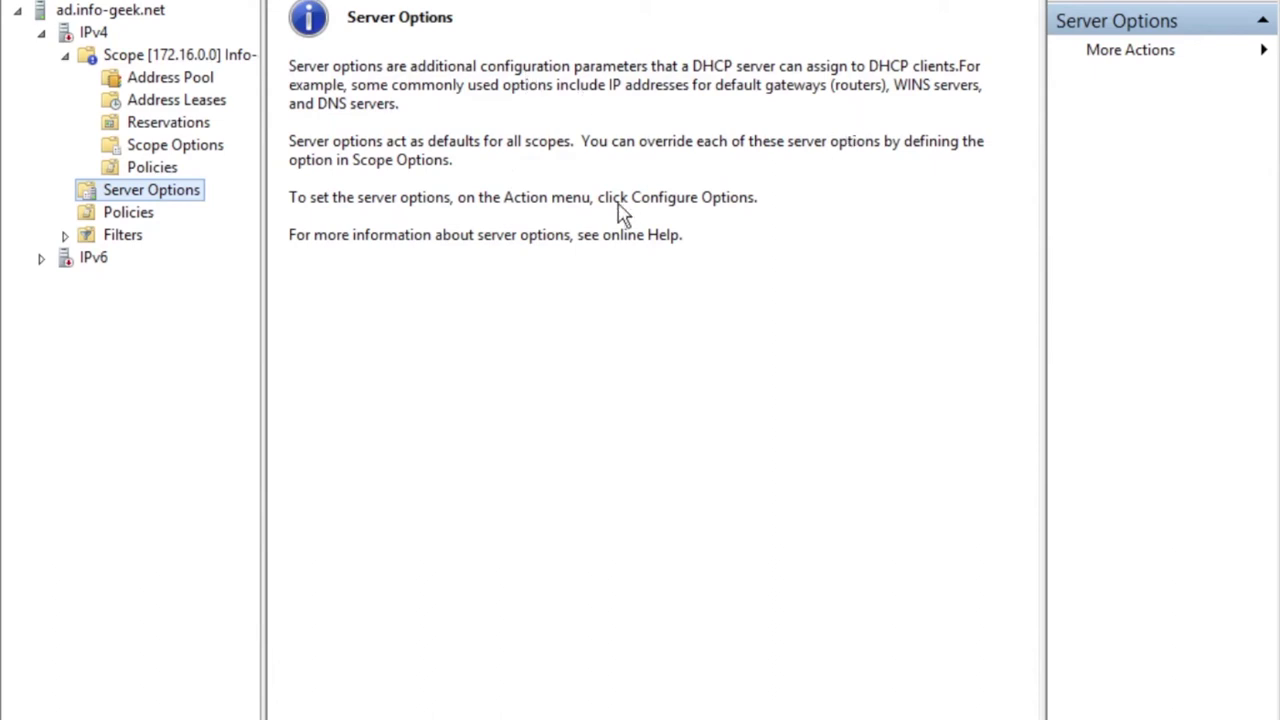
# Enable server option 003 Router and add router addresses 172.16.0.1 and 172.16.0.10.
pyautogui.rightClick(166, 199)
pyautogui.click(199, 210)
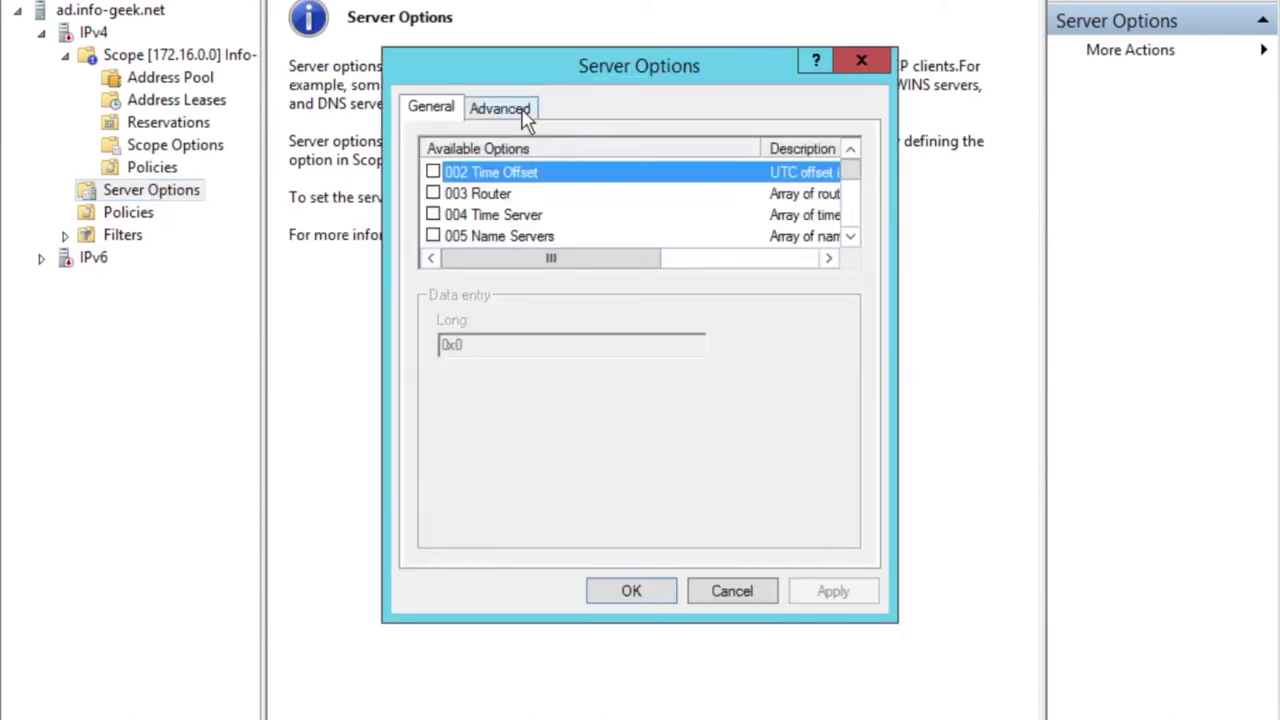
pyautogui.click(527, 116)
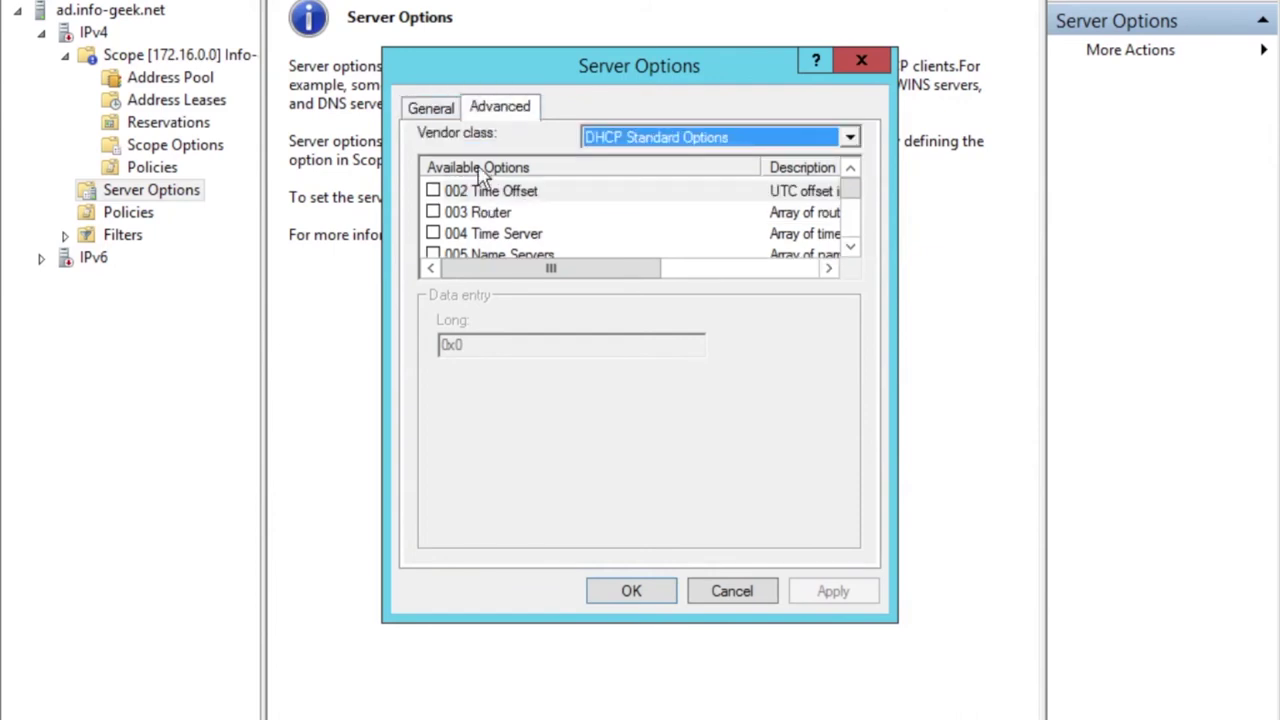
pyautogui.click(434, 212)
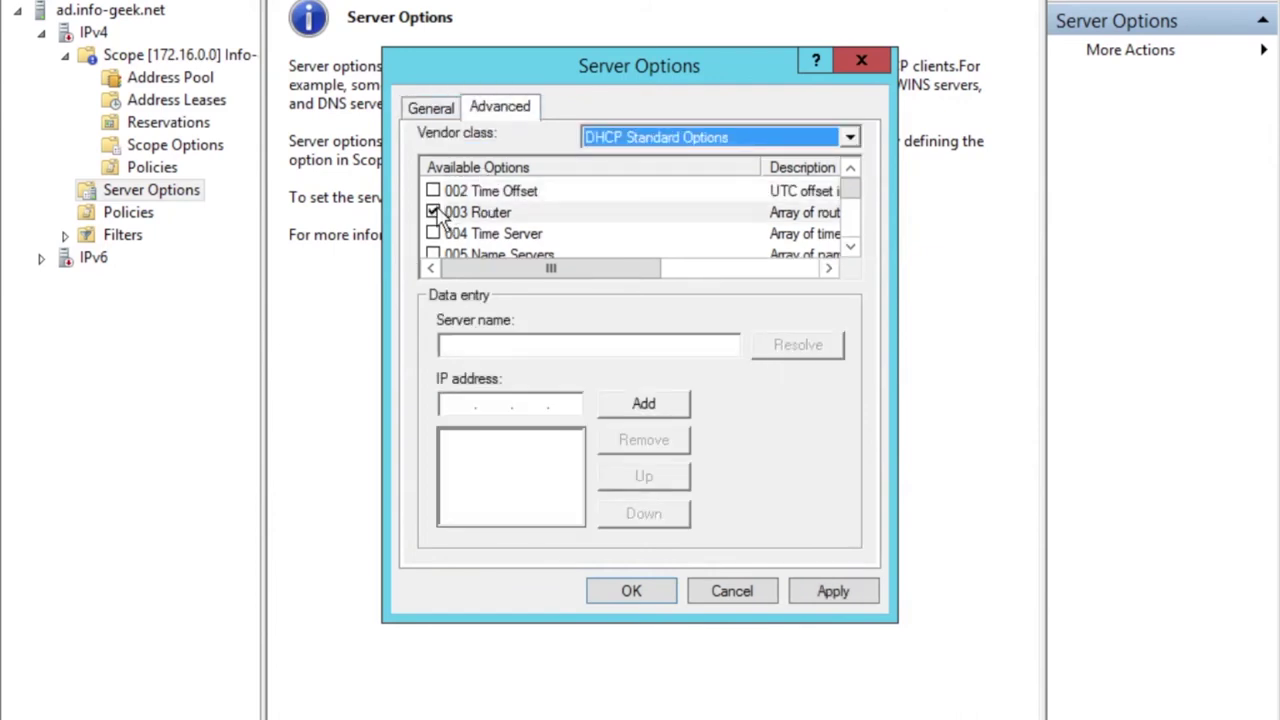
pyautogui.click(457, 407)
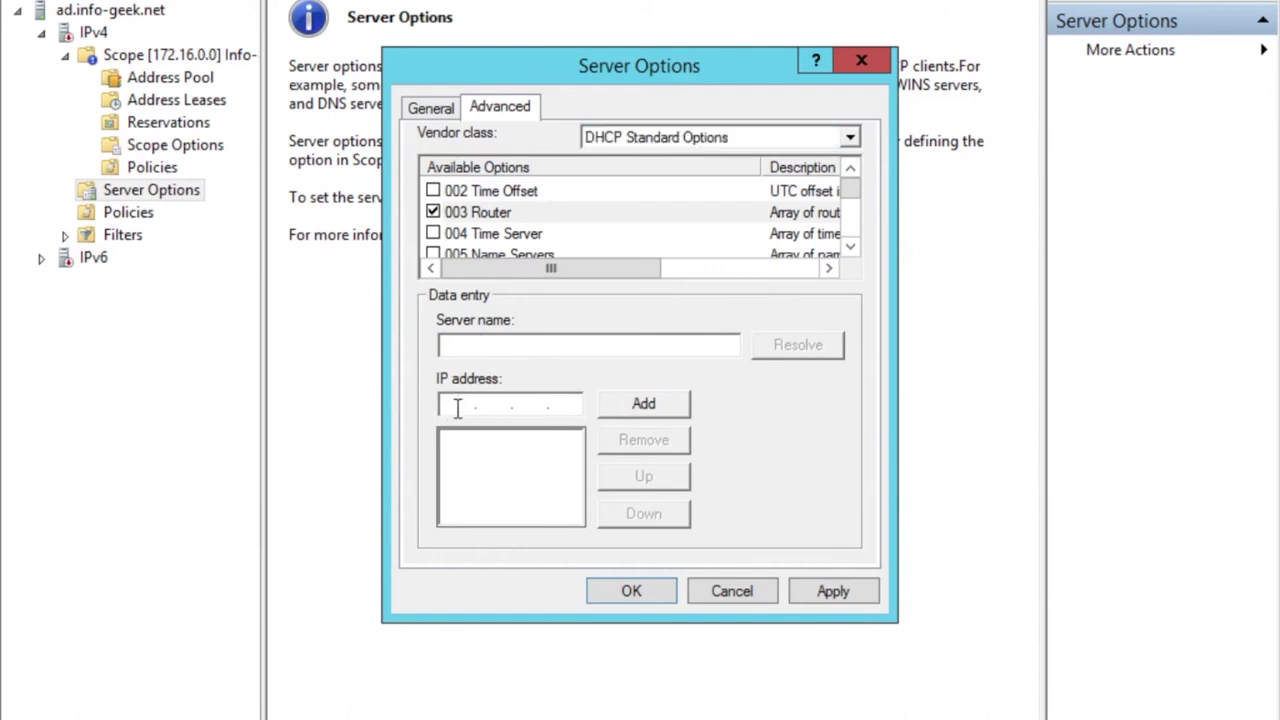
pyautogui.write('172 . 16 . 0 . 1')
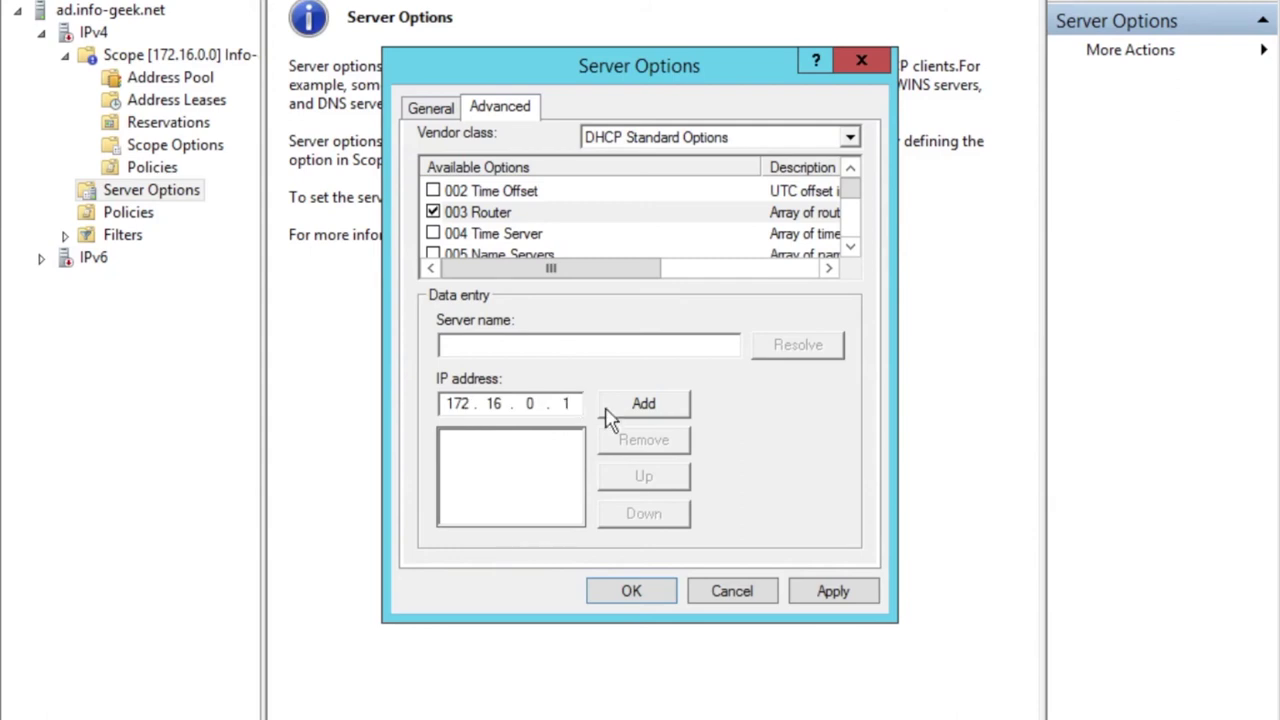
pyautogui.click(640, 405)
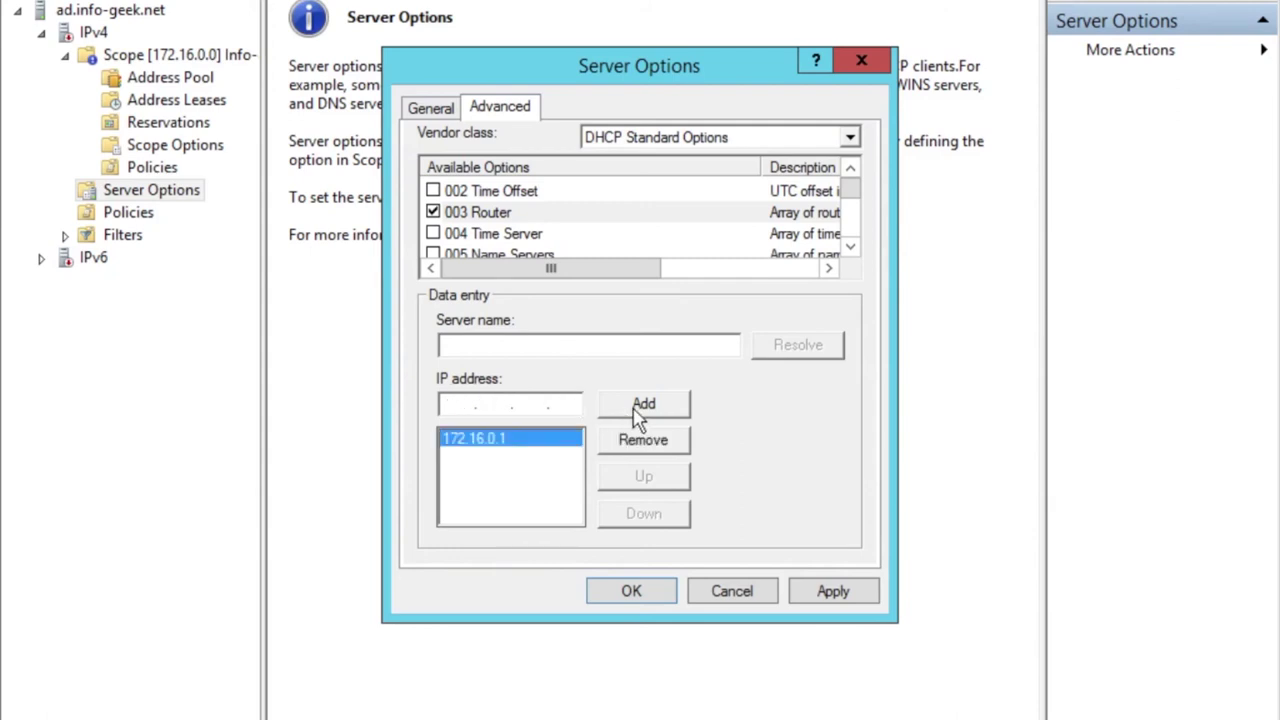
pyautogui.write('172 . 16 . 0 . 2')
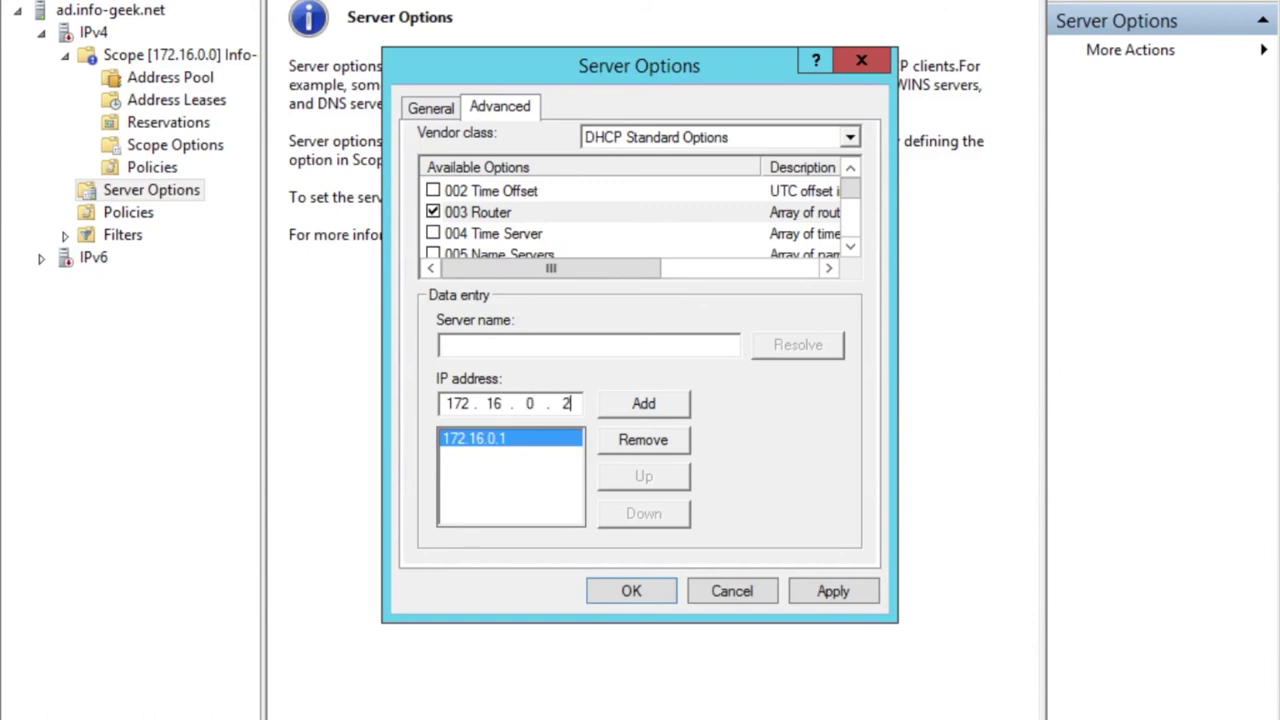
pyautogui.write('10')
pyautogui.click(682, 410)
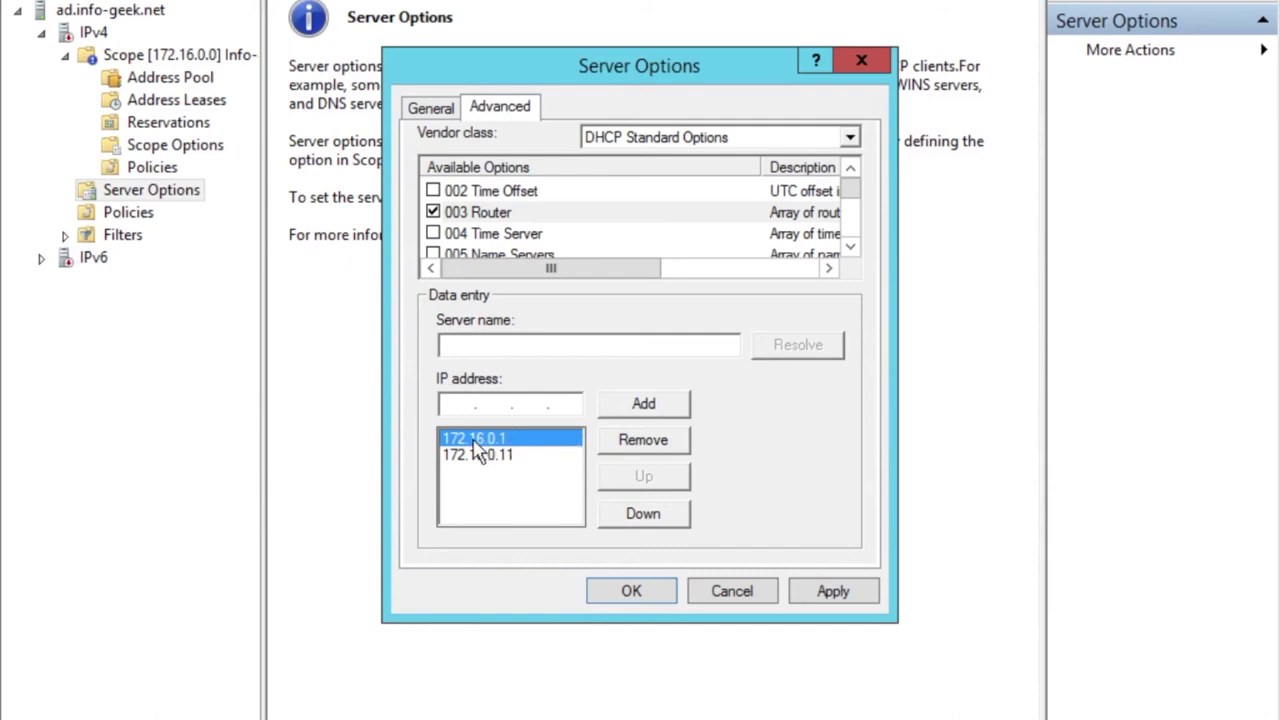
# Correct the router list to only 172.16.0.1, then apply and save the server options.
pyautogui.click(655, 447)
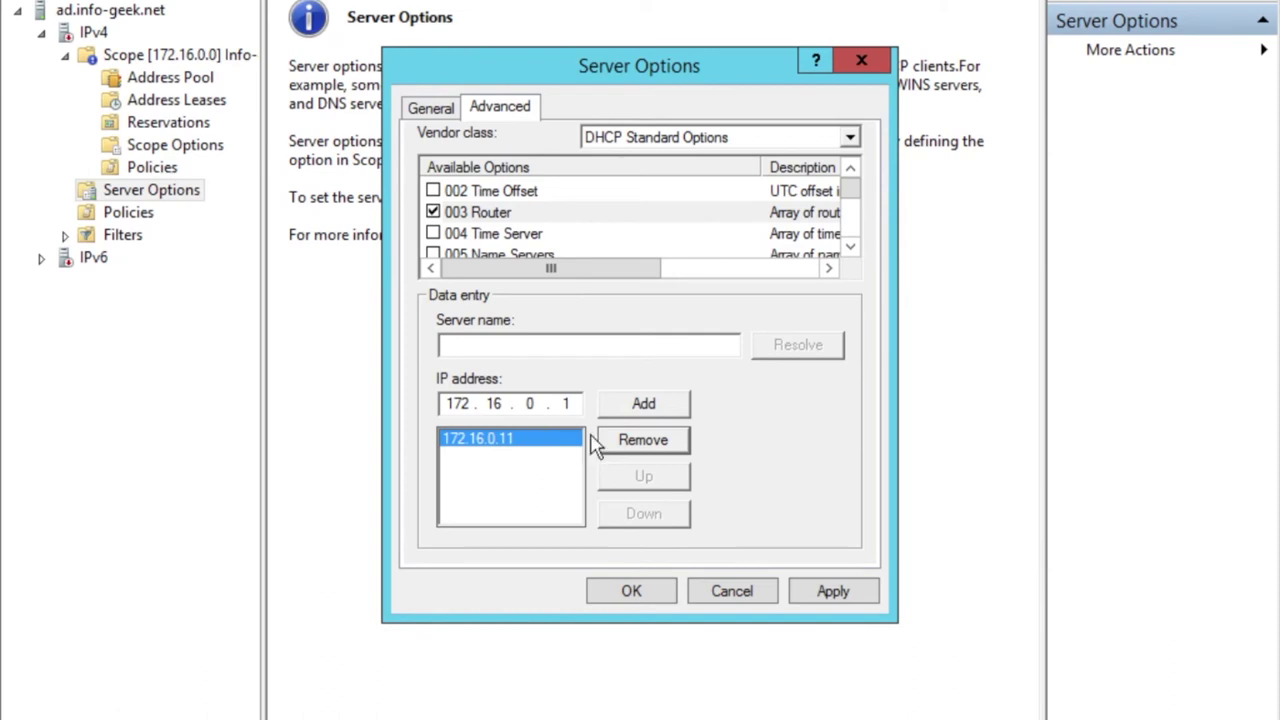
pyautogui.click(610, 440)
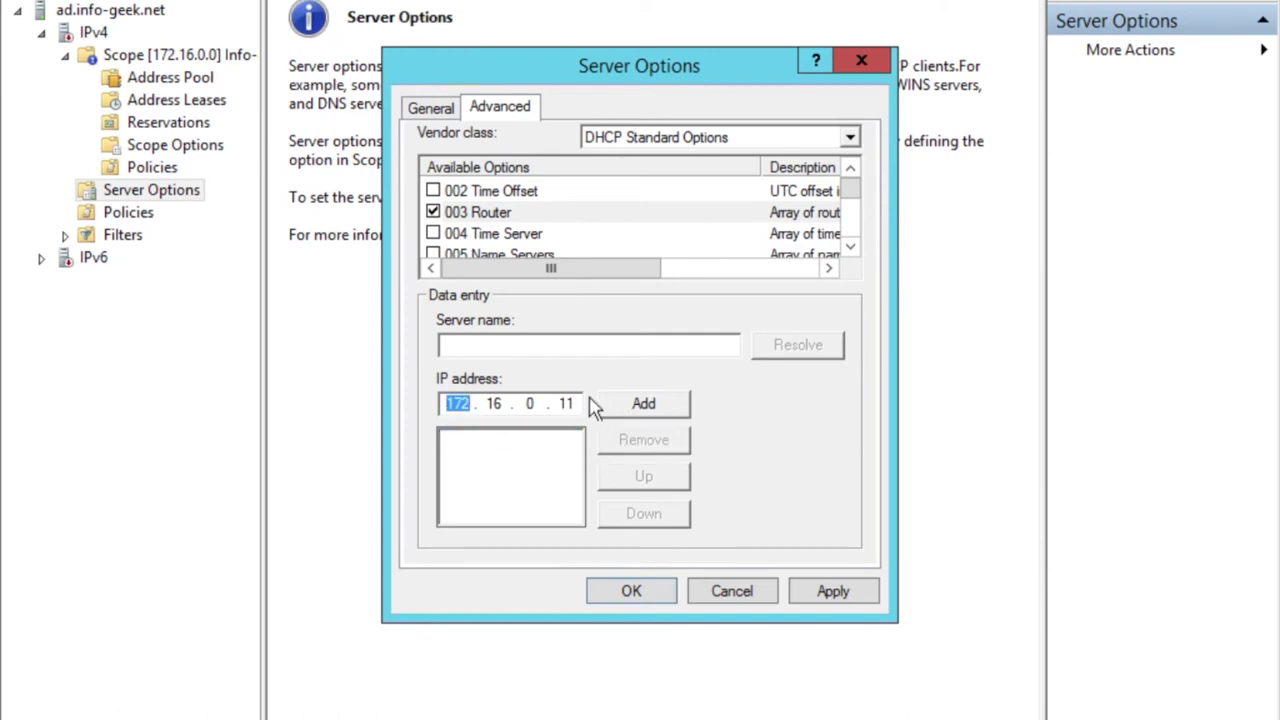
pyautogui.click(572, 403)
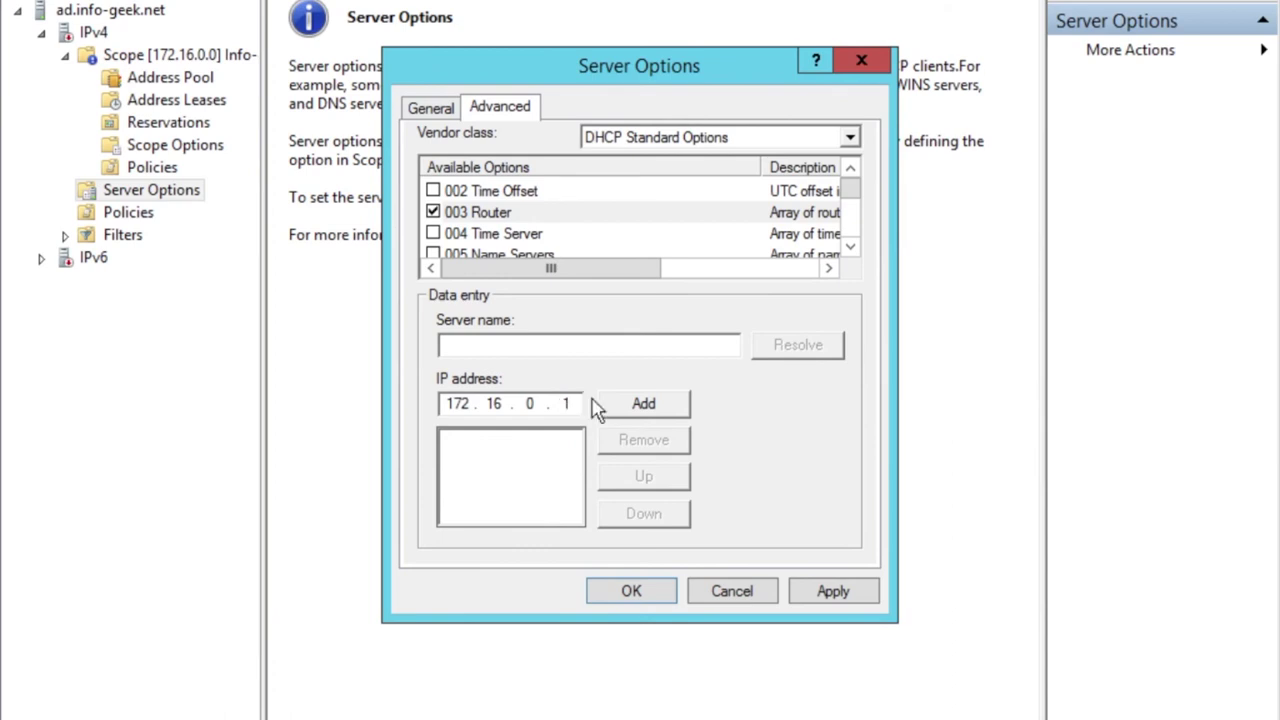
pyautogui.click(612, 406)
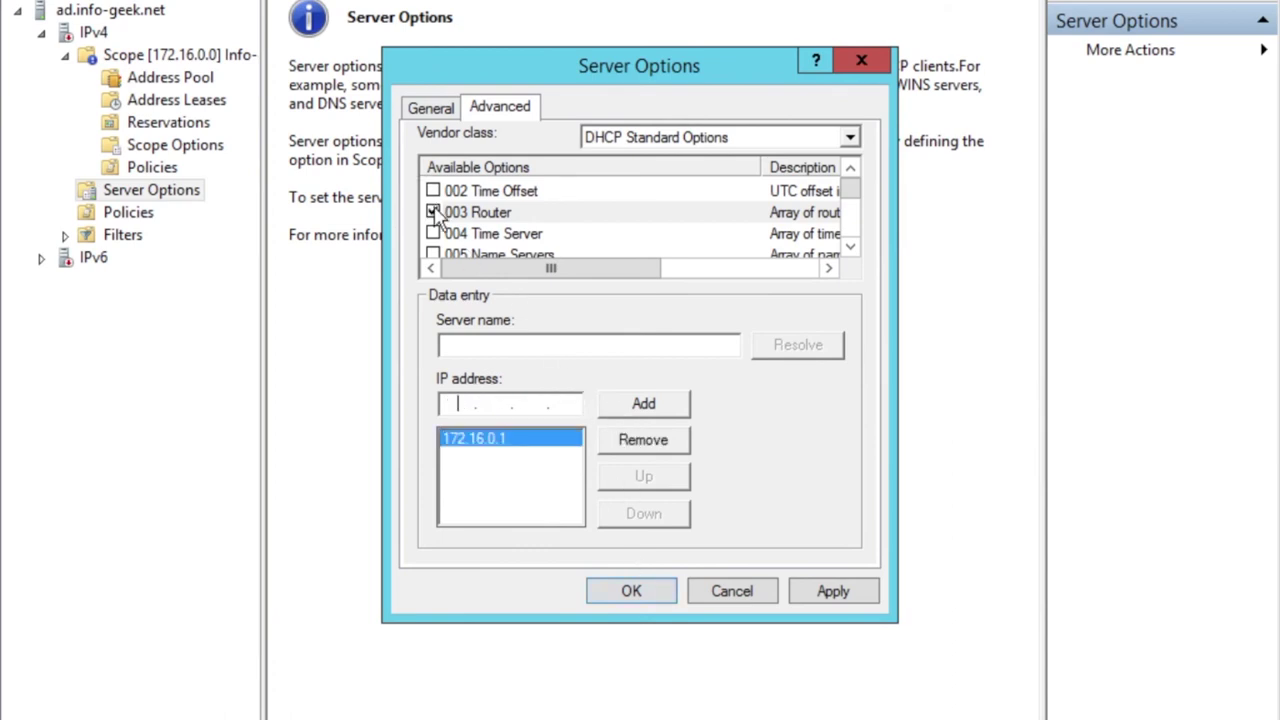
pyautogui.click(833, 592)
pyautogui.click(631, 591)
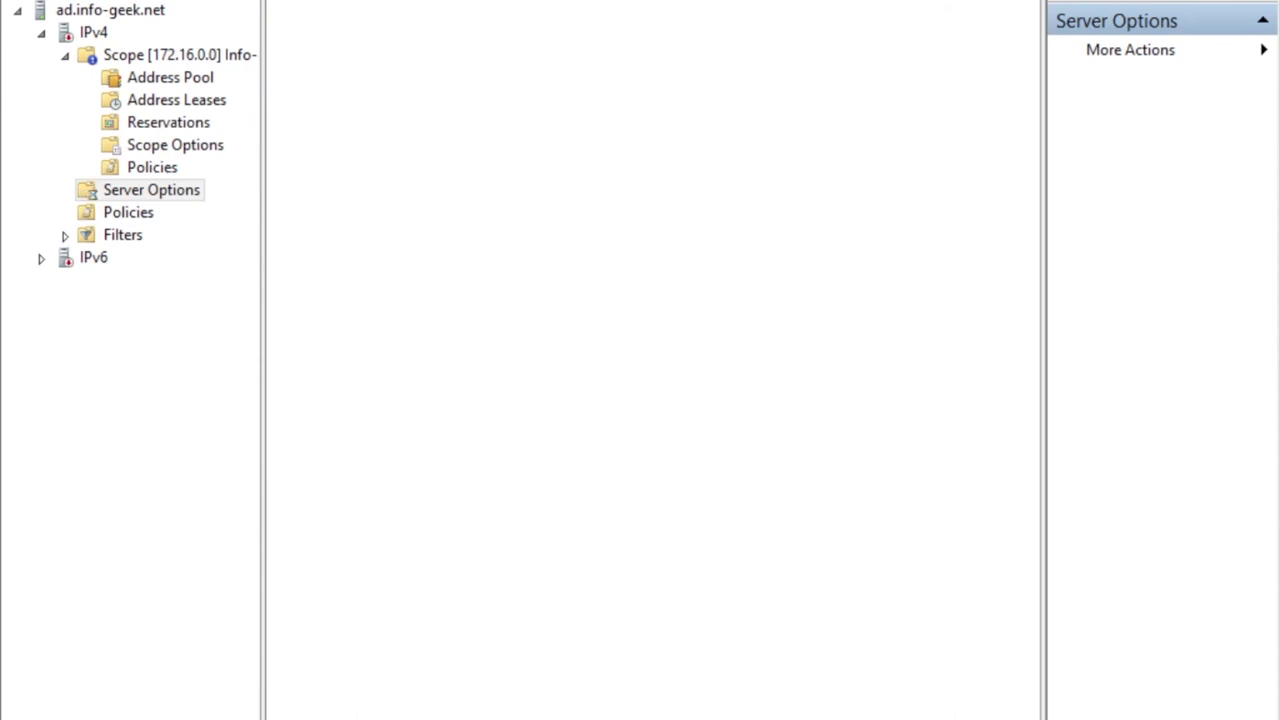
# Reopen server options, switch the vendor class to DHCP Standard Options, and move down to 006 DNS Servers.
pyautogui.rightClick(191, 186)
pyautogui.click(215, 200)
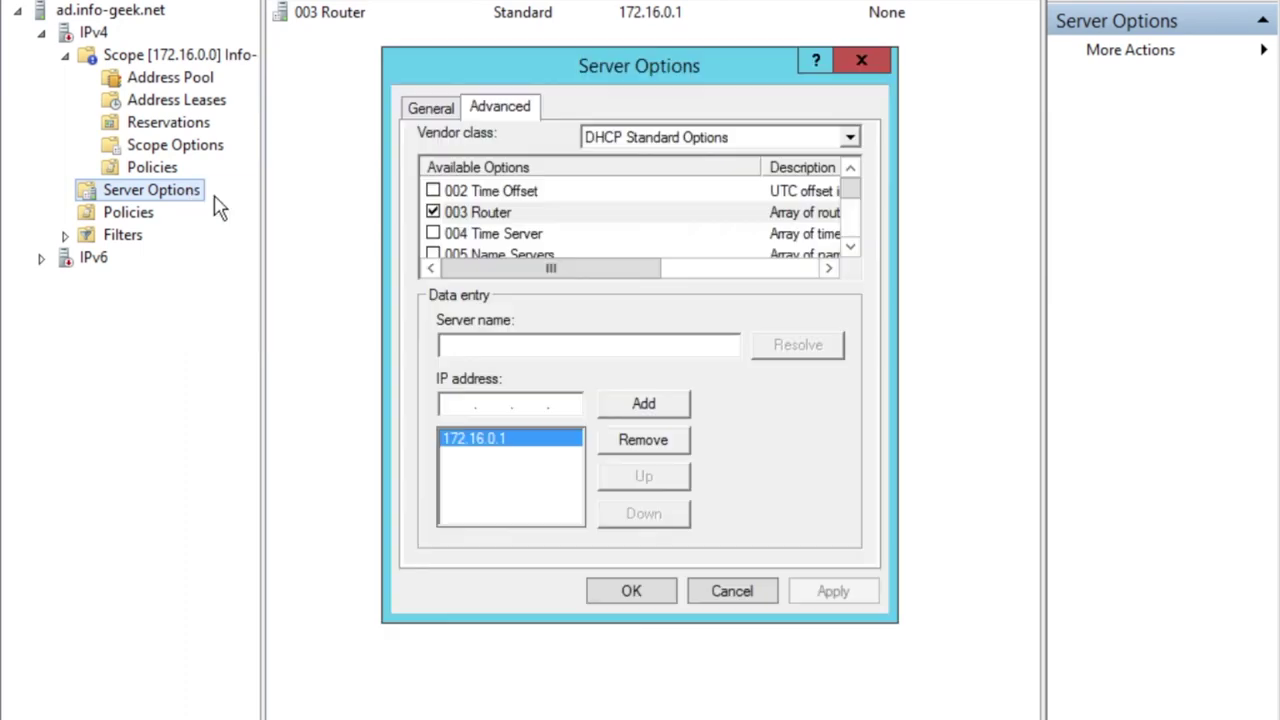
pyautogui.click(436, 235)
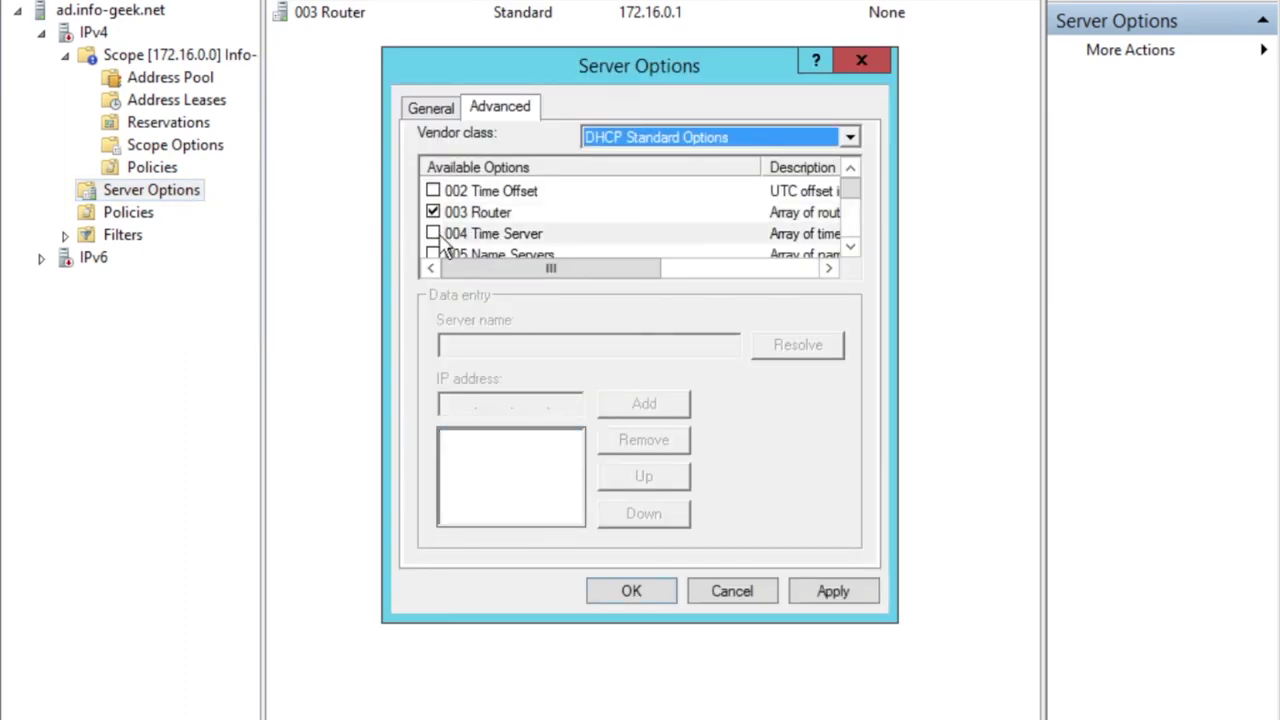
pyautogui.press('Down')
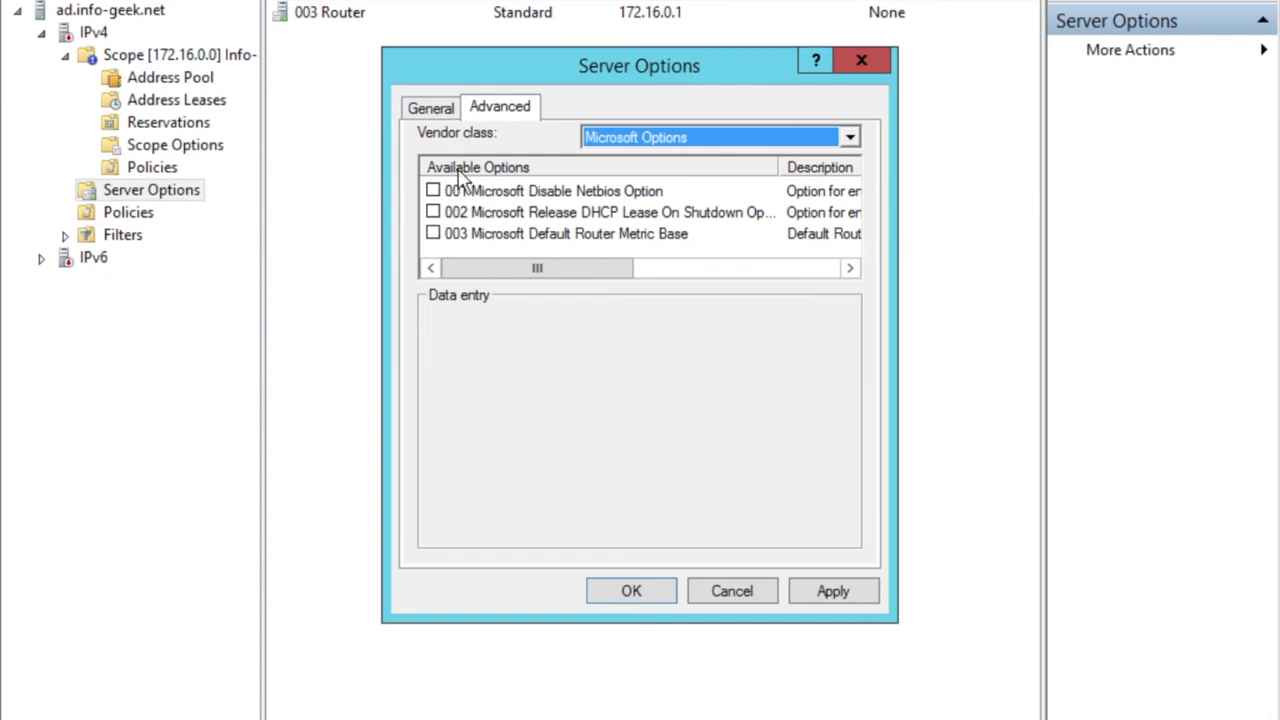
pyautogui.click(640, 140)
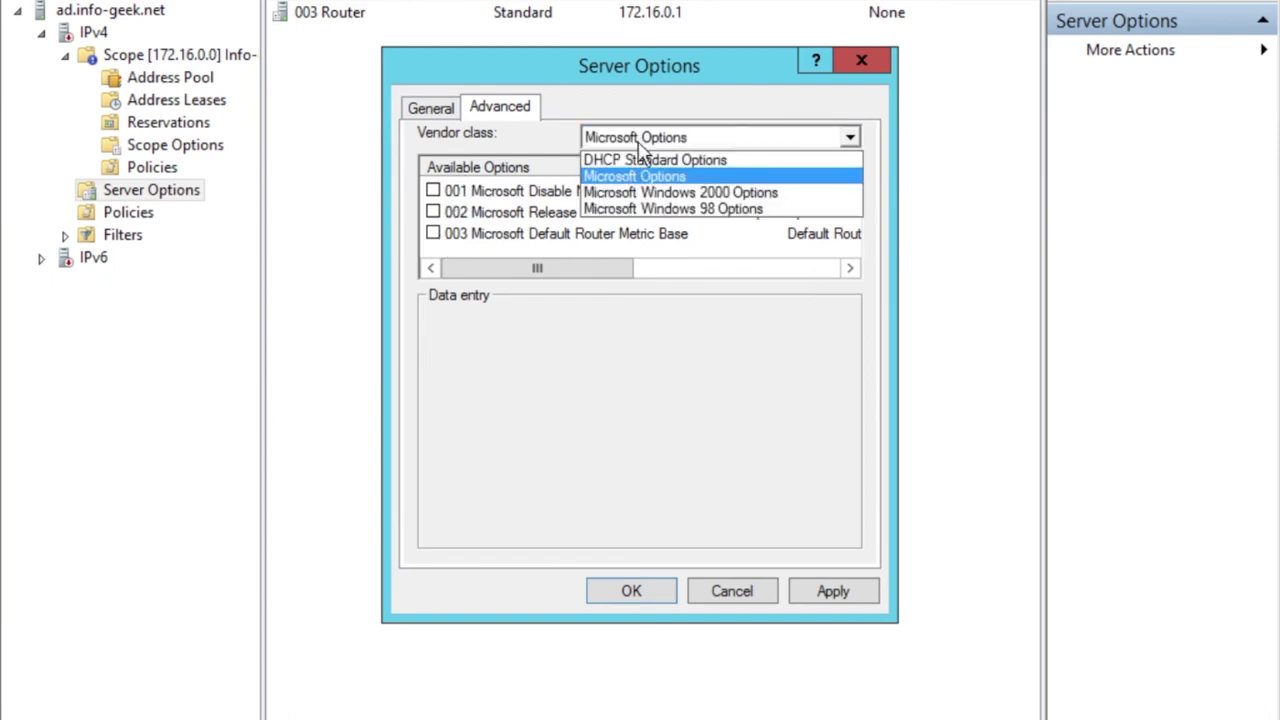
pyautogui.click(645, 162)
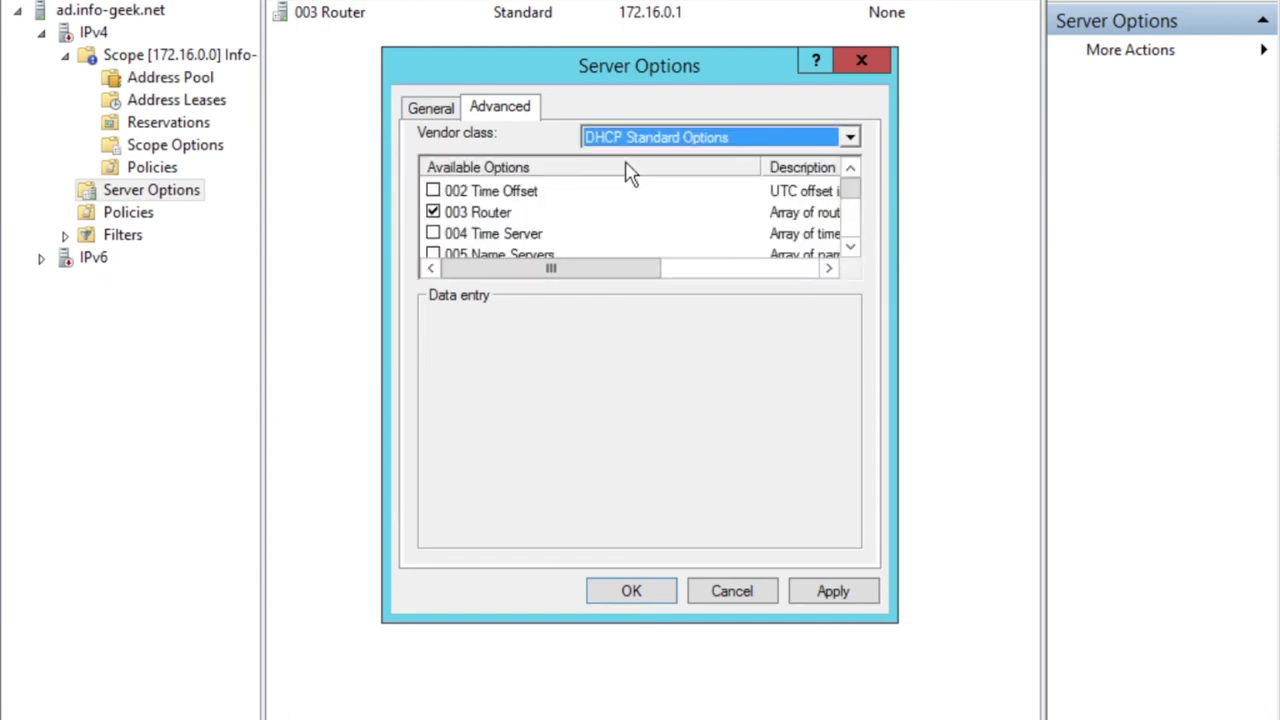
pyautogui.click(472, 236)
pyautogui.press('Down')
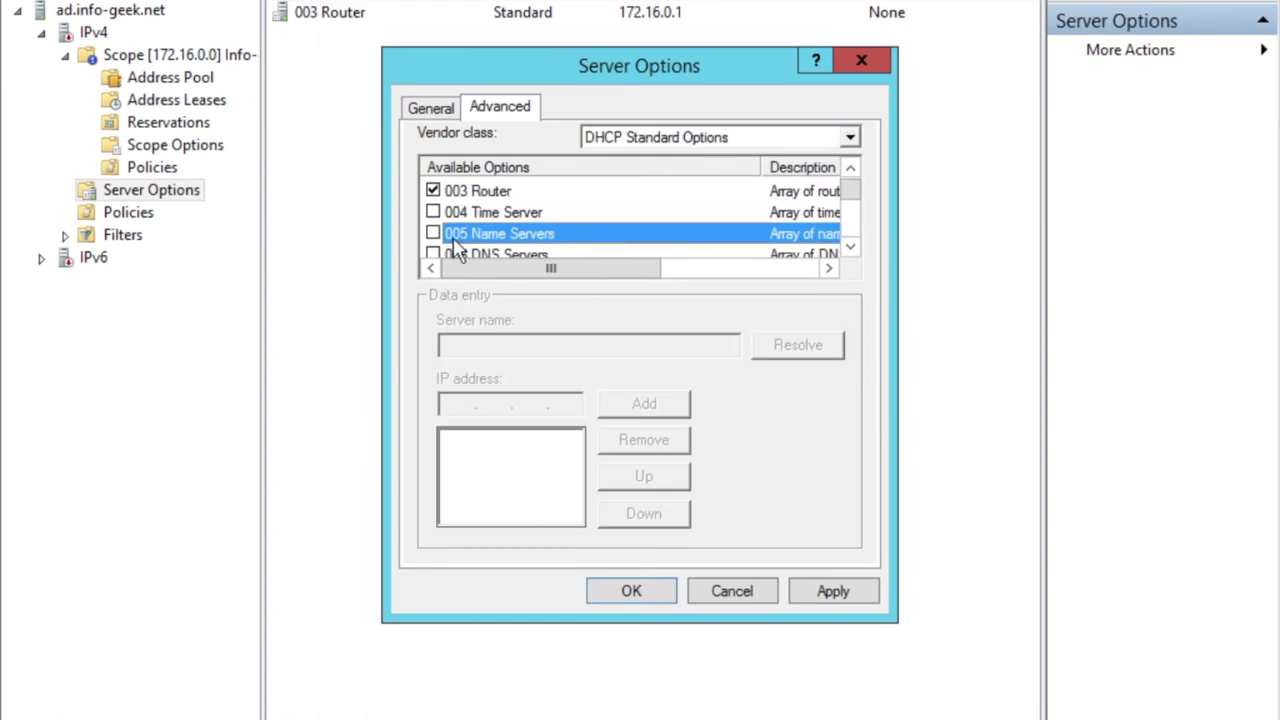
pyautogui.press('Down')
# Enable 006 DNS Servers and add 172.16.0.2 as a DNS server.
pyautogui.click(433, 233)
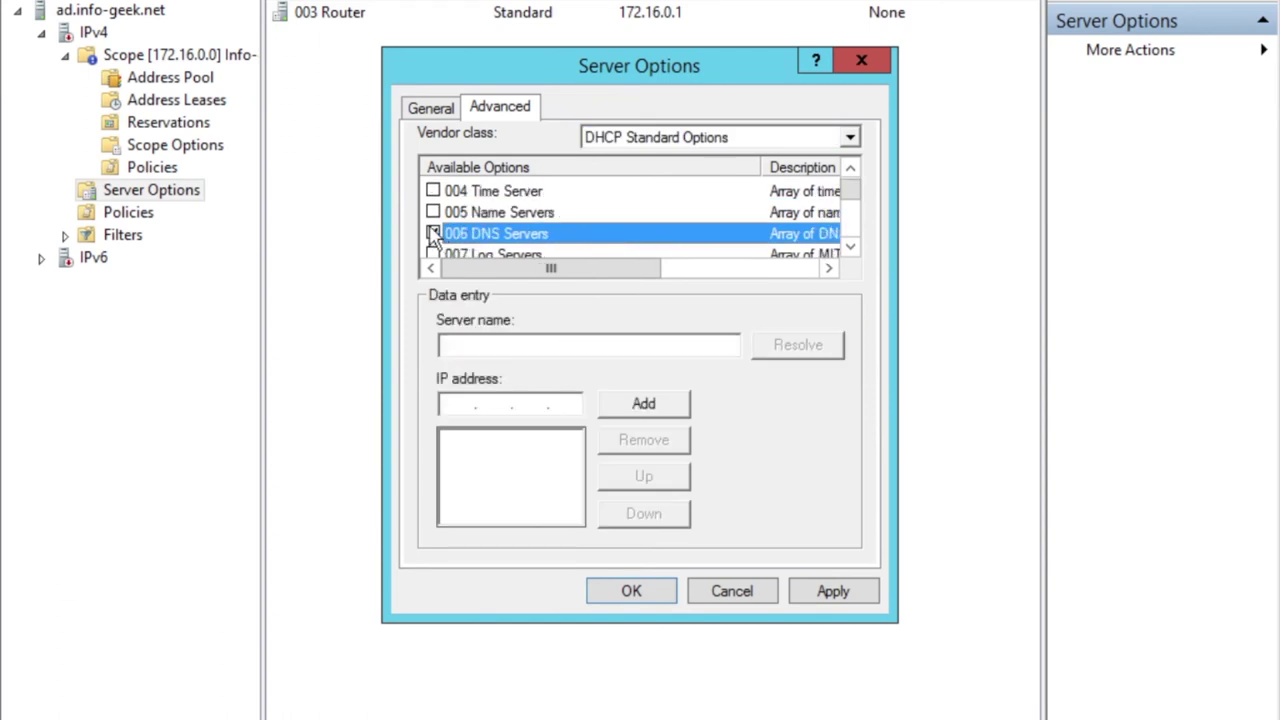
pyautogui.click(456, 405)
pyautogui.write('172.16.')
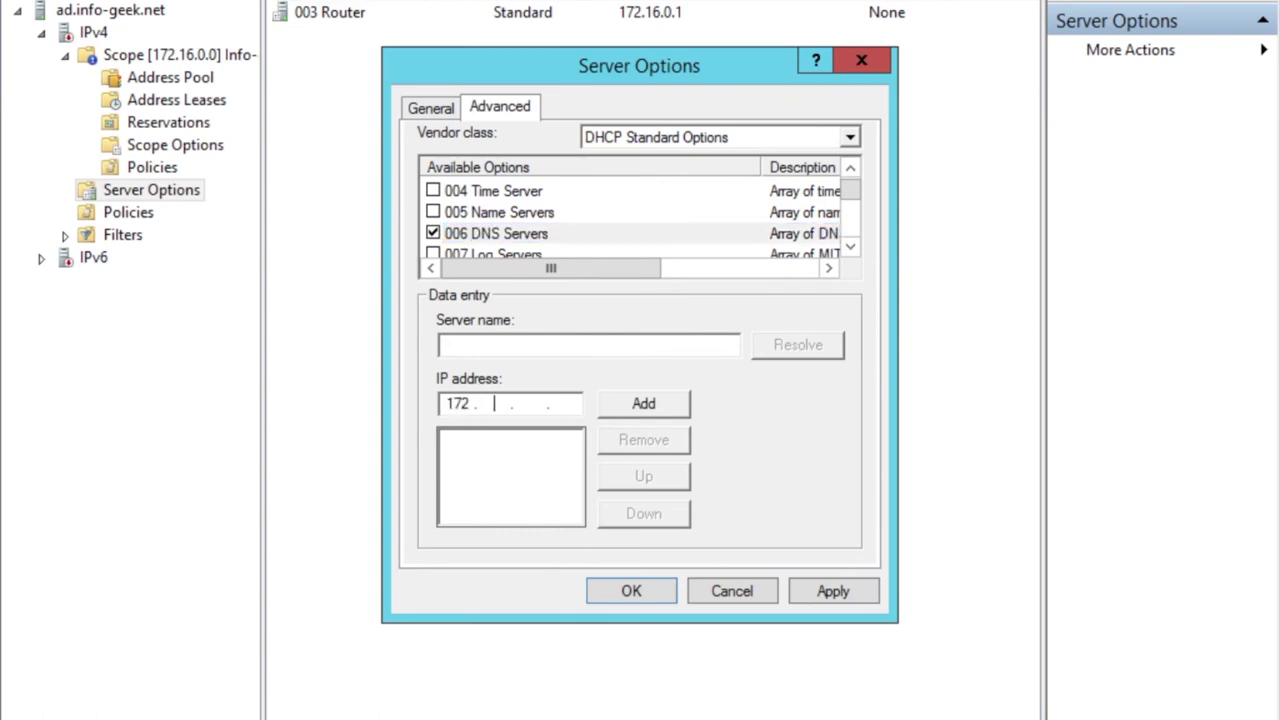
pyautogui.write('0.2')
pyautogui.click(636, 412)
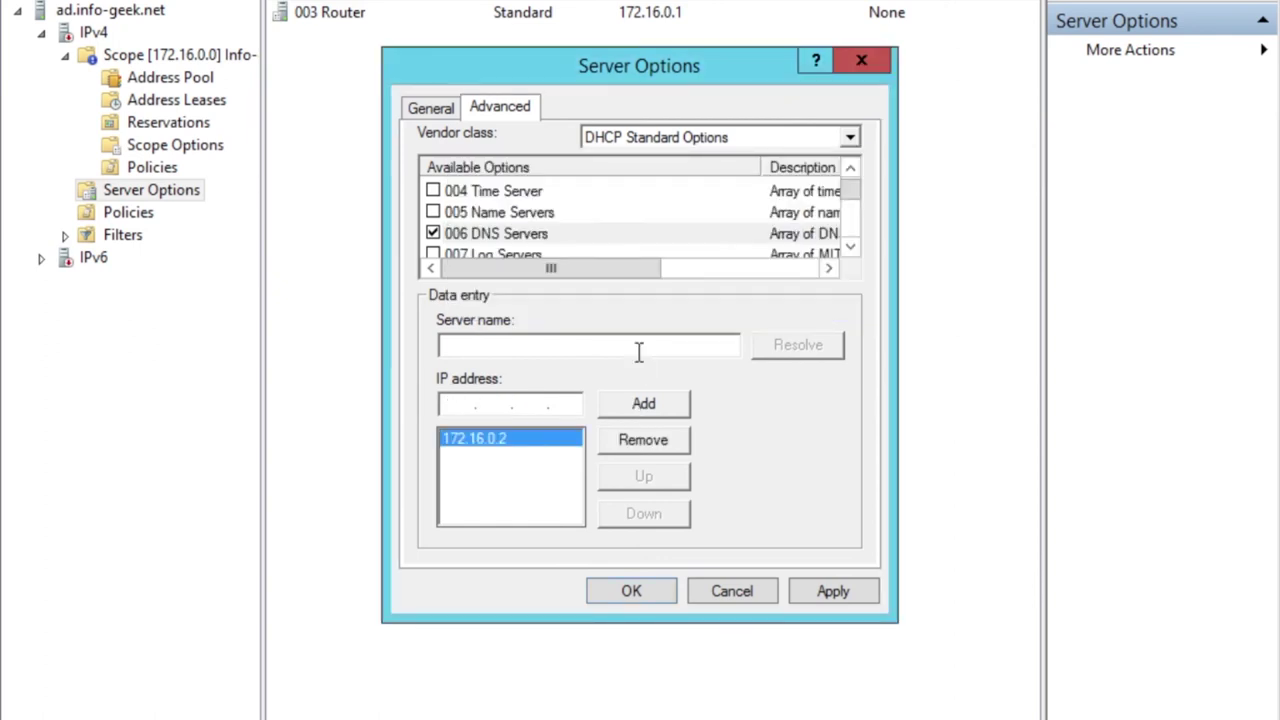
# Try adding 8.8.8.8 as a DNS server, then decline at the validation warning.
pyautogui.write('8.8.8.8')
pyautogui.press('BackSpace')
pyautogui.press('BackSpace')
pyautogui.press('BackSpace')
pyautogui.press('BackSpace')
pyautogui.write('8.8.8.8')
pyautogui.click(675, 402)
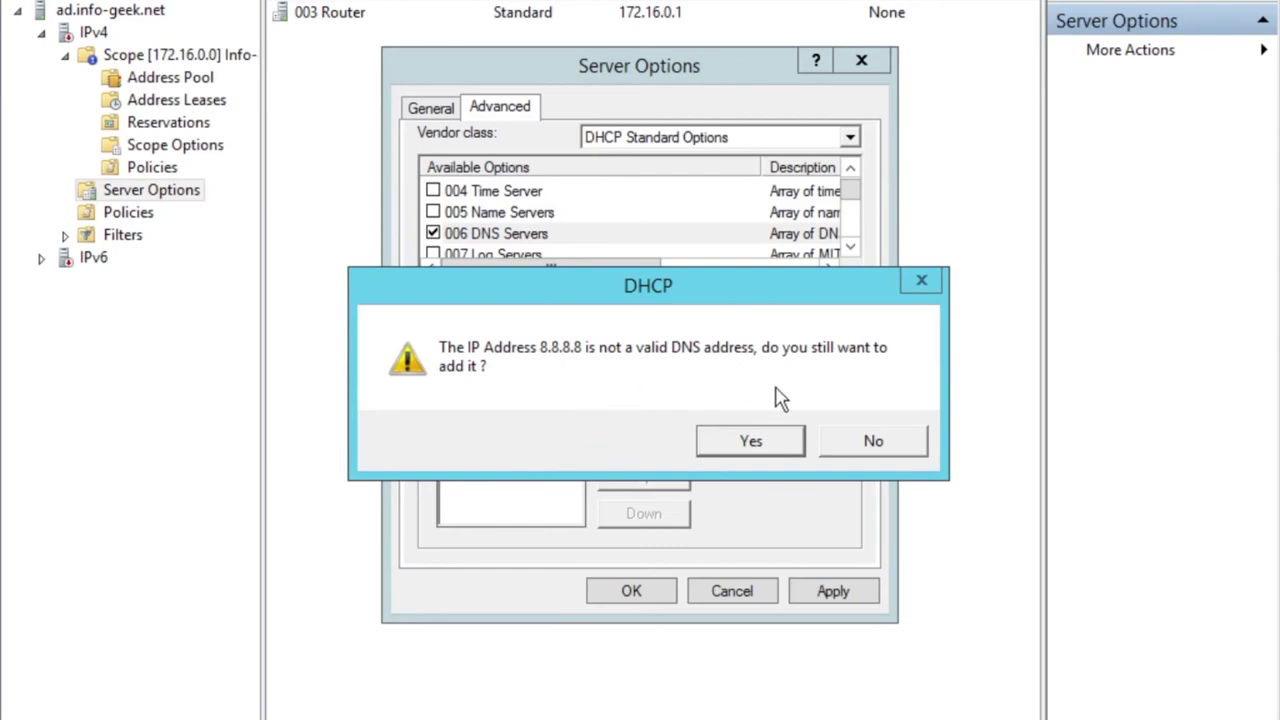
pyautogui.click(868, 440)
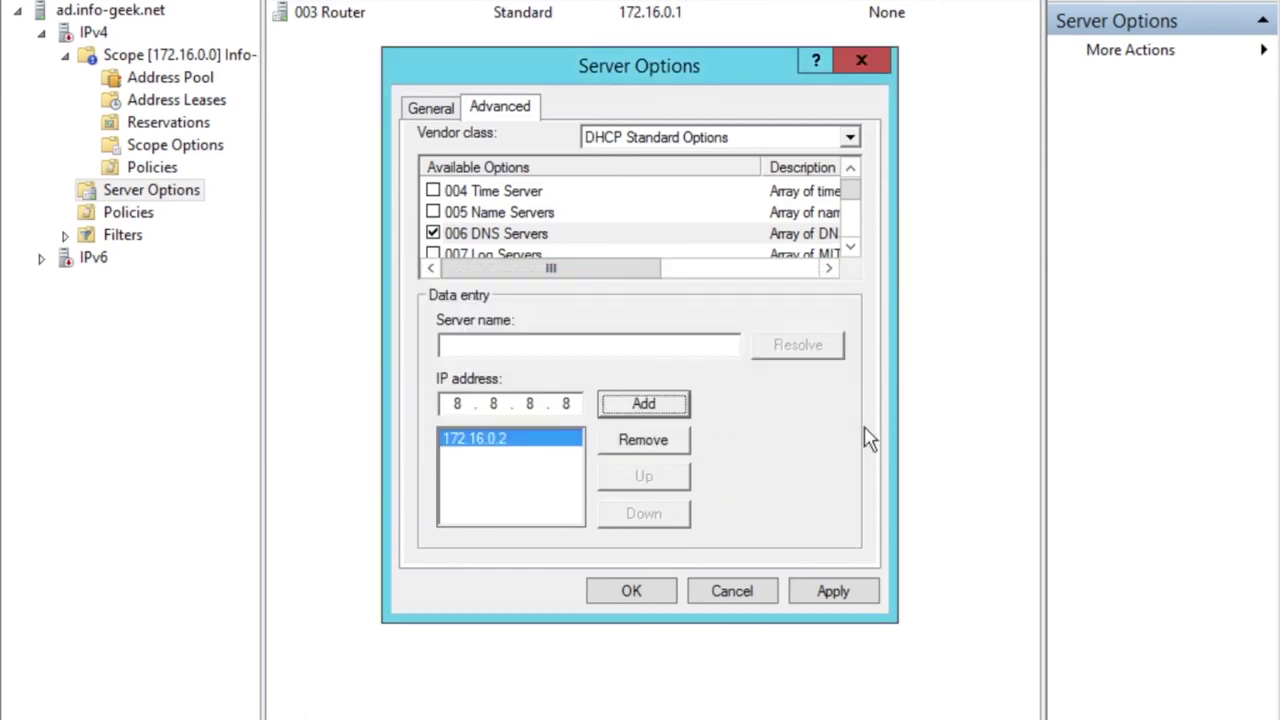
# Replace the leftover 8.8.8.8 with 172.16.0.10 and add it, accepting the validation warning.
pyautogui.click(567, 403)
pyautogui.press('BackSpace')
pyautogui.press('BackSpace')
pyautogui.press('BackSpace')
pyautogui.press('BackSpace')
pyautogui.write('172 . 16 . 0 ')
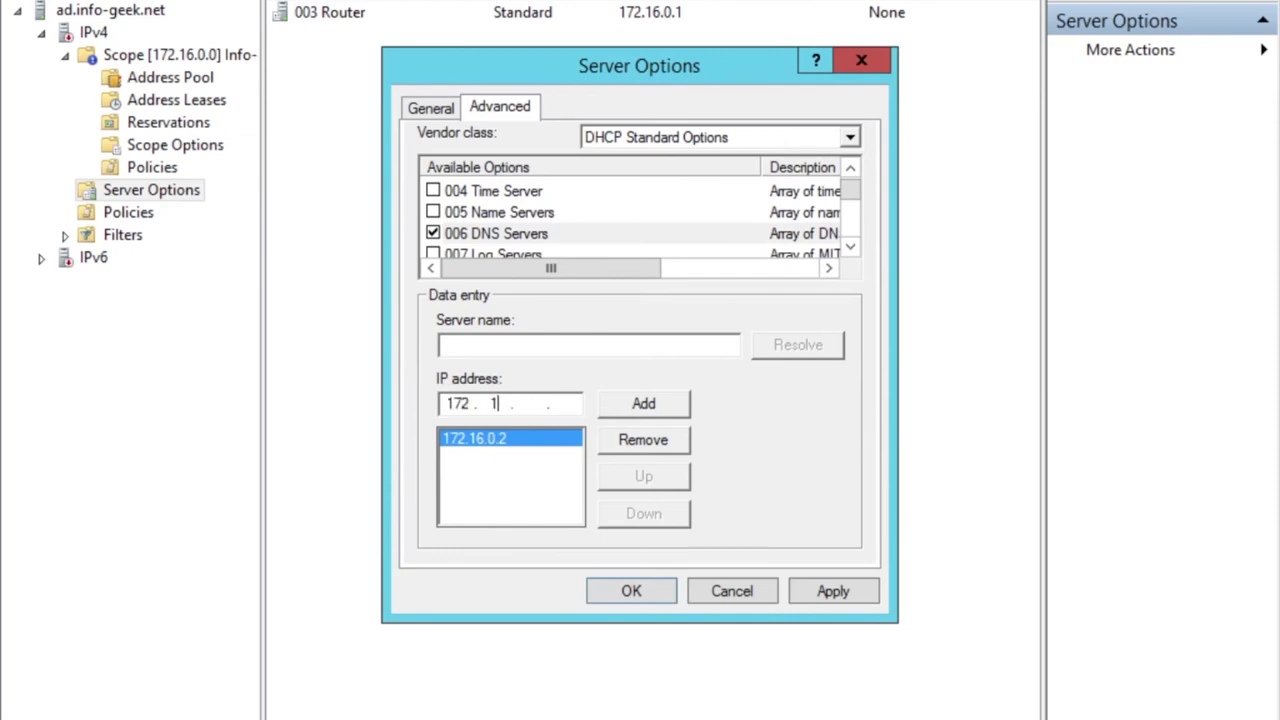
pyautogui.write('. 10')
pyautogui.click(672, 406)
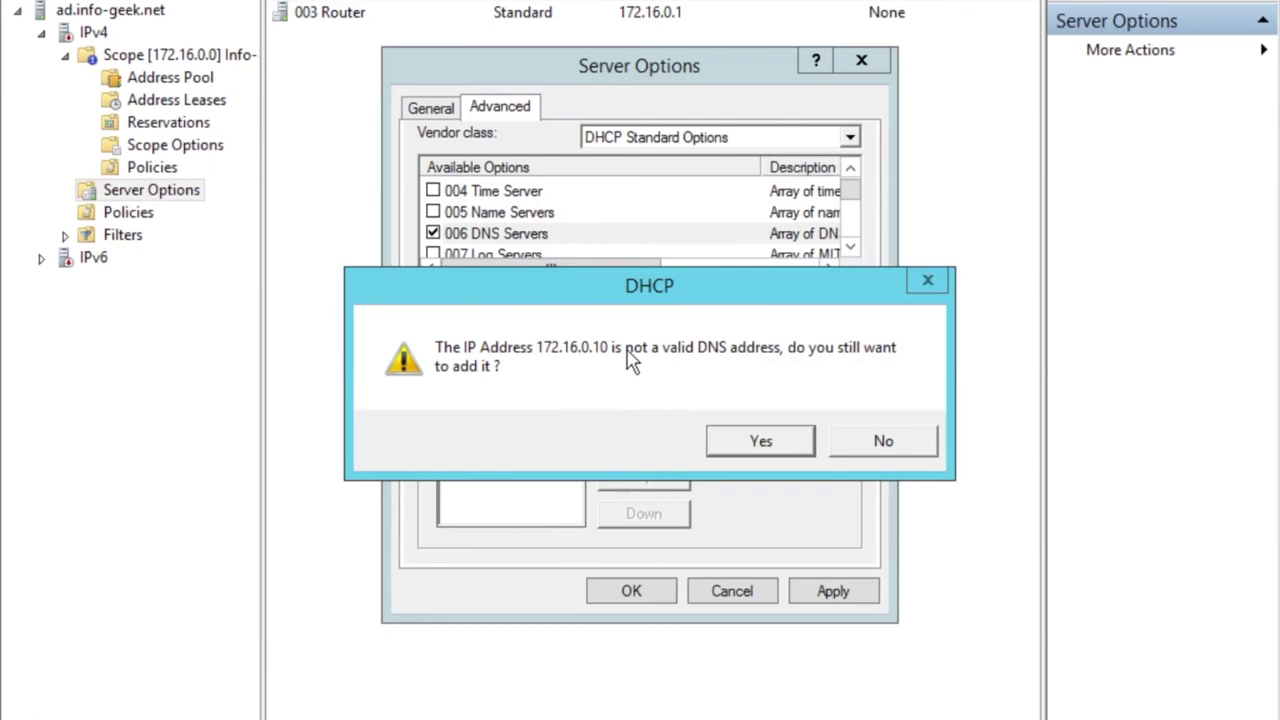
pyautogui.click(789, 442)
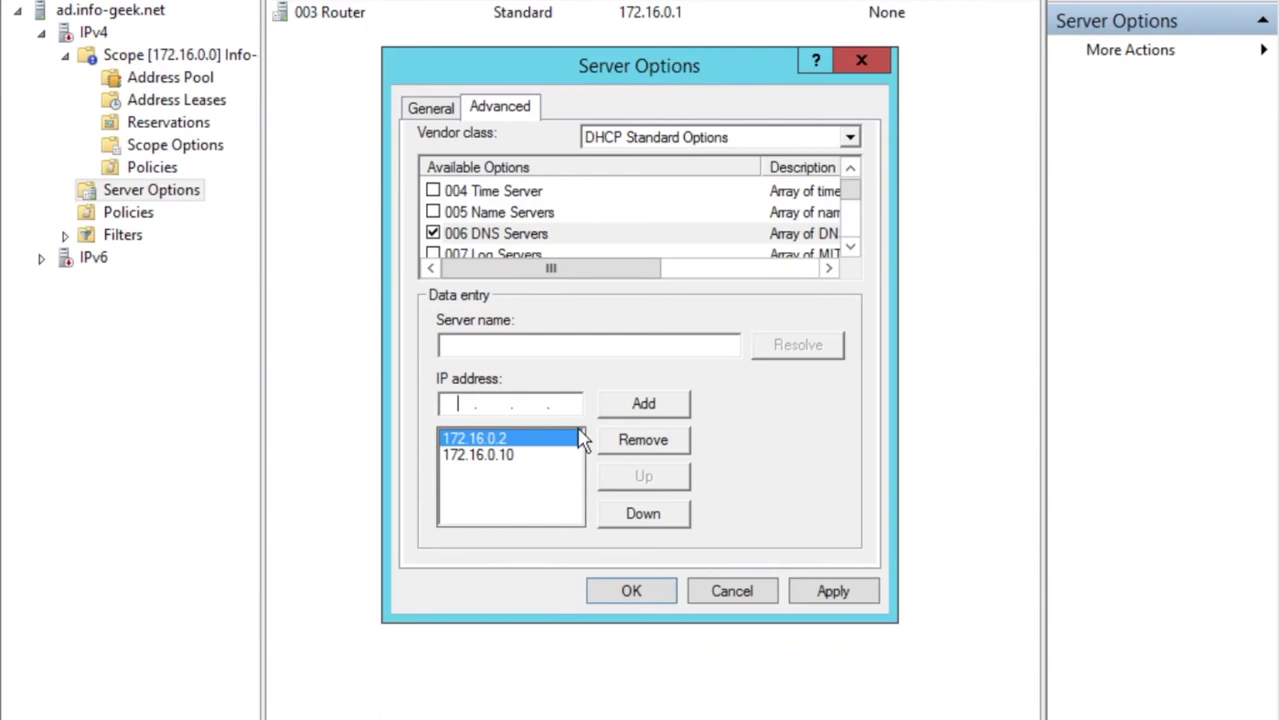
# Browse the server option list, then save the server options with OK.
pyautogui.click(851, 247)
pyautogui.click(851, 247)
pyautogui.click(851, 247)
pyautogui.click(851, 247)
pyautogui.click(851, 247)
pyautogui.click(851, 247)
pyautogui.click(851, 247)
pyautogui.click(851, 247)
pyautogui.click(851, 247)
pyautogui.click(851, 247)
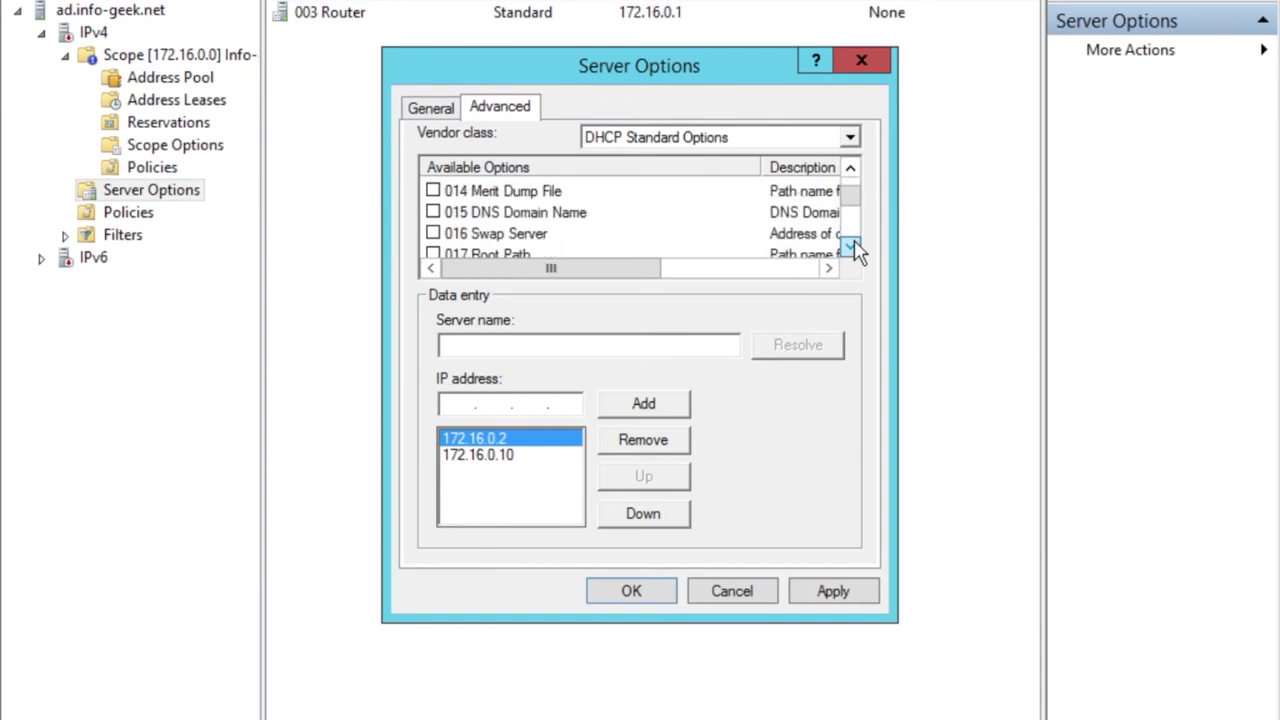
pyautogui.click(851, 247)
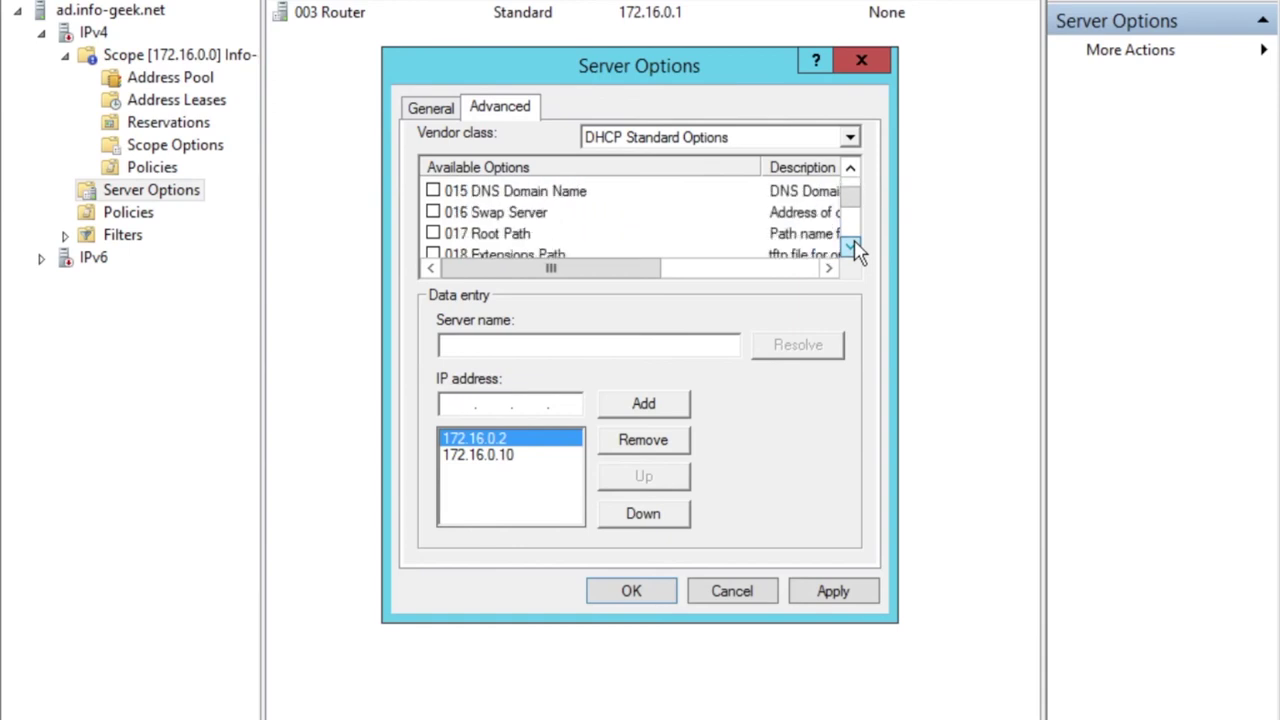
pyautogui.click(851, 247)
pyautogui.click(851, 247)
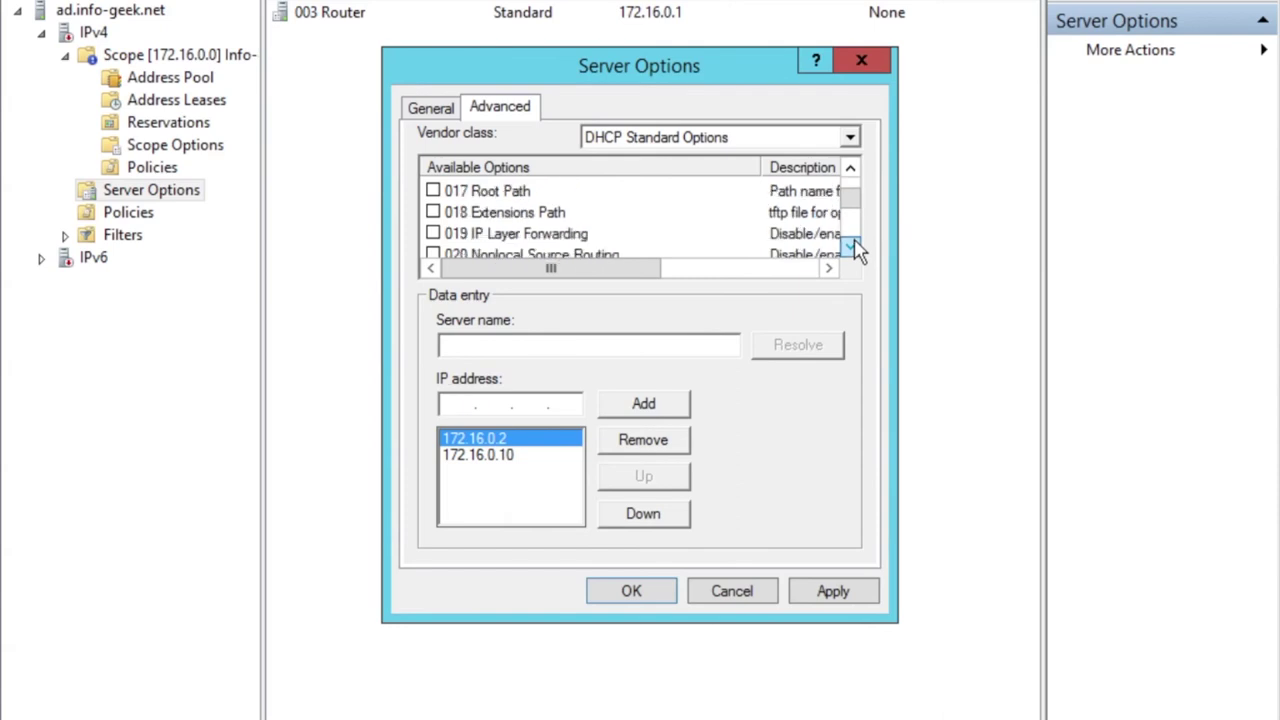
pyautogui.click(851, 247)
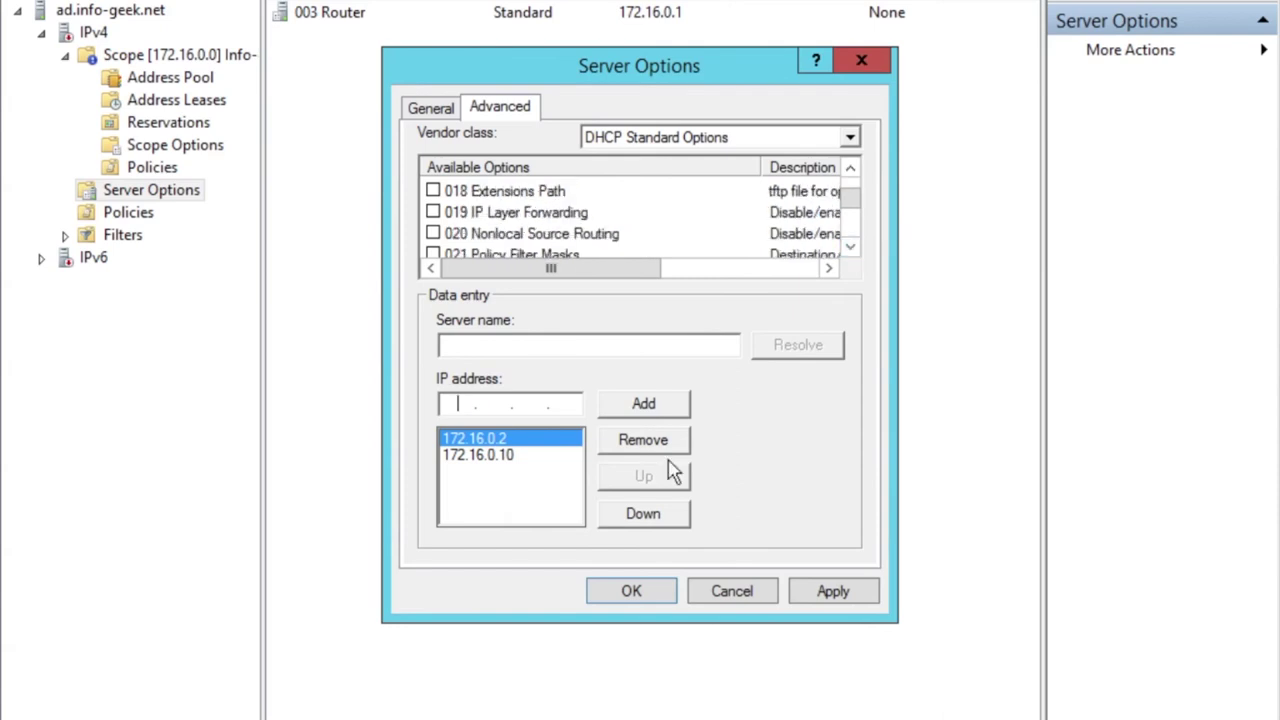
pyautogui.click(638, 591)
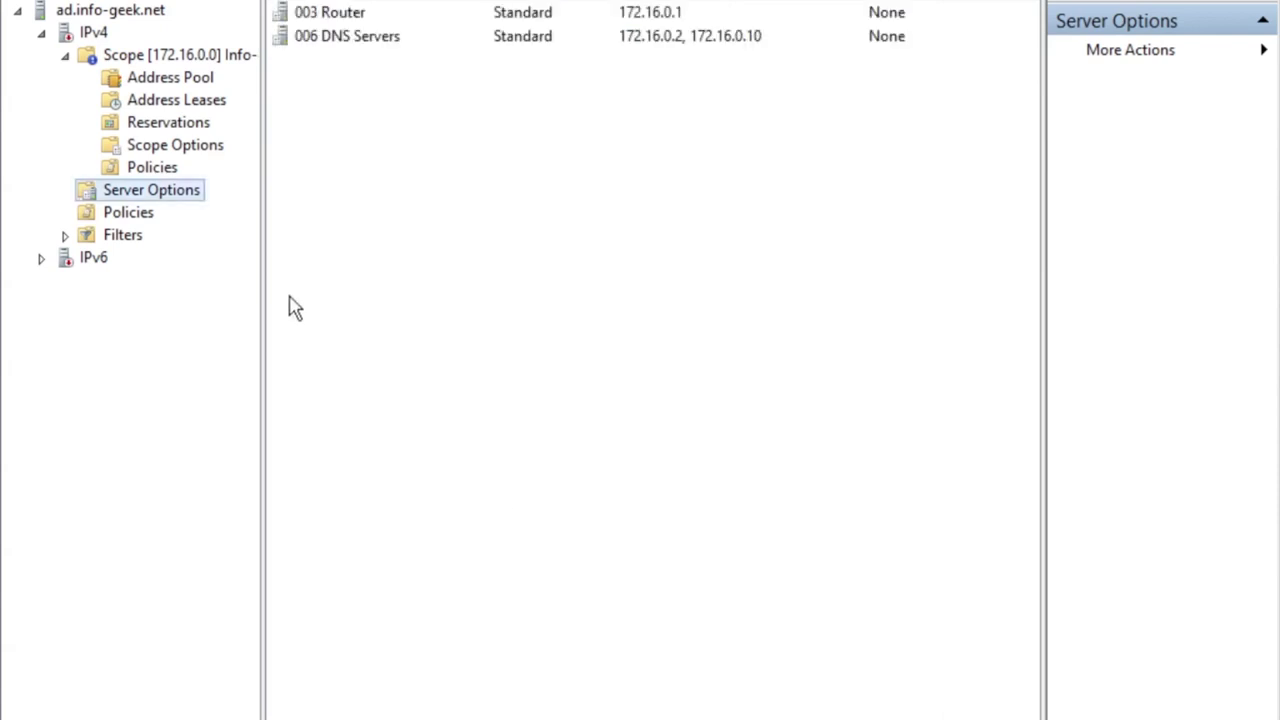
# Compare scope options 015 DNS Domain Name, 006 DNS Servers and 003 Router with server options, ending on Scope Options.
pyautogui.click(151, 150)
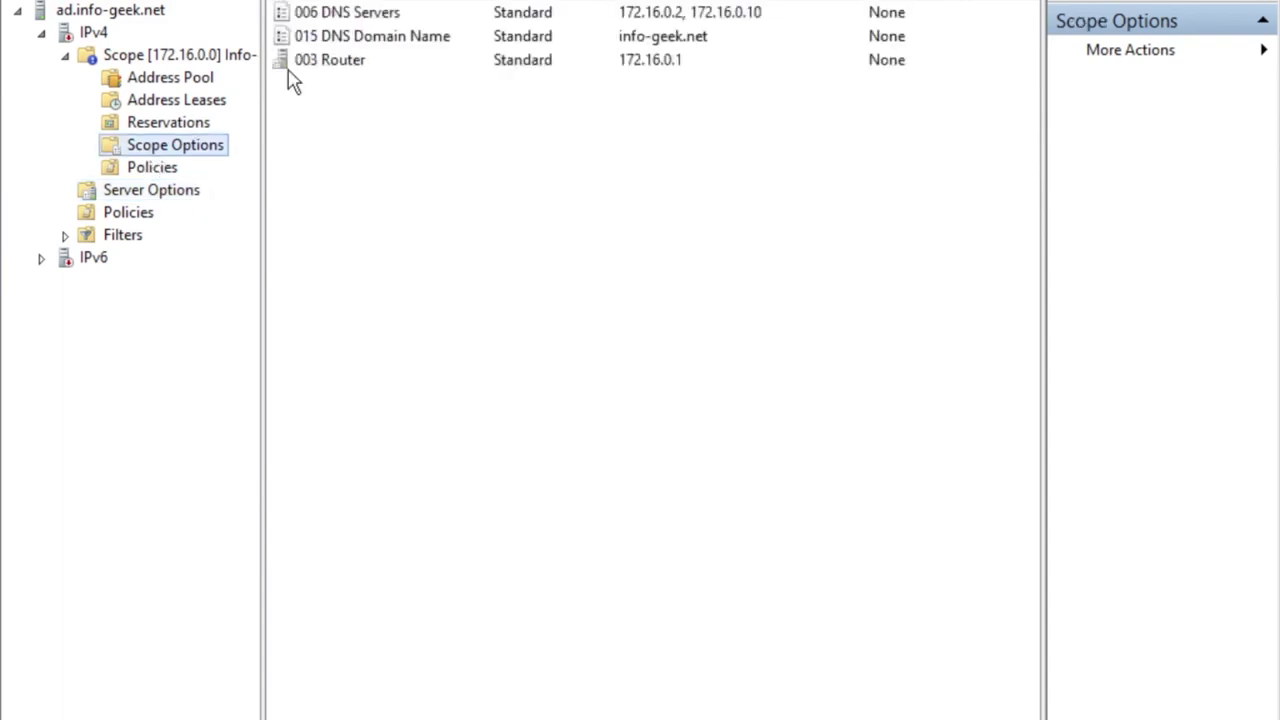
pyautogui.click(362, 42)
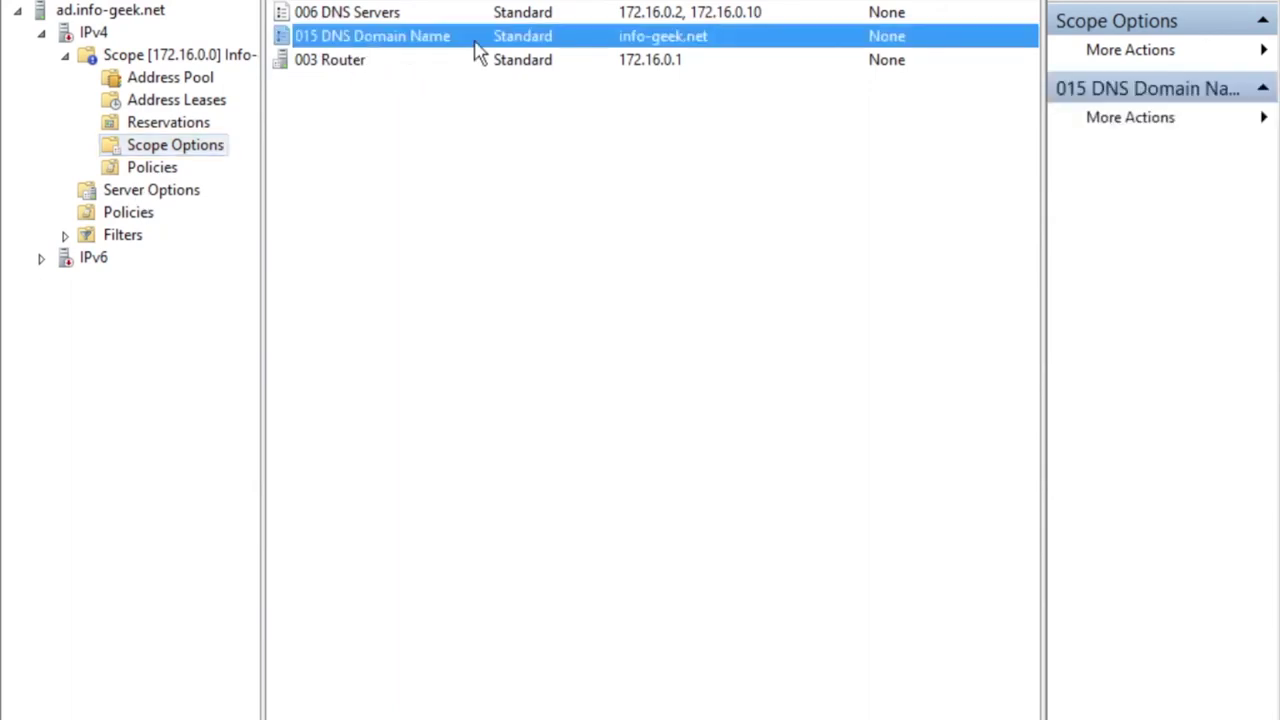
pyautogui.click(622, 14)
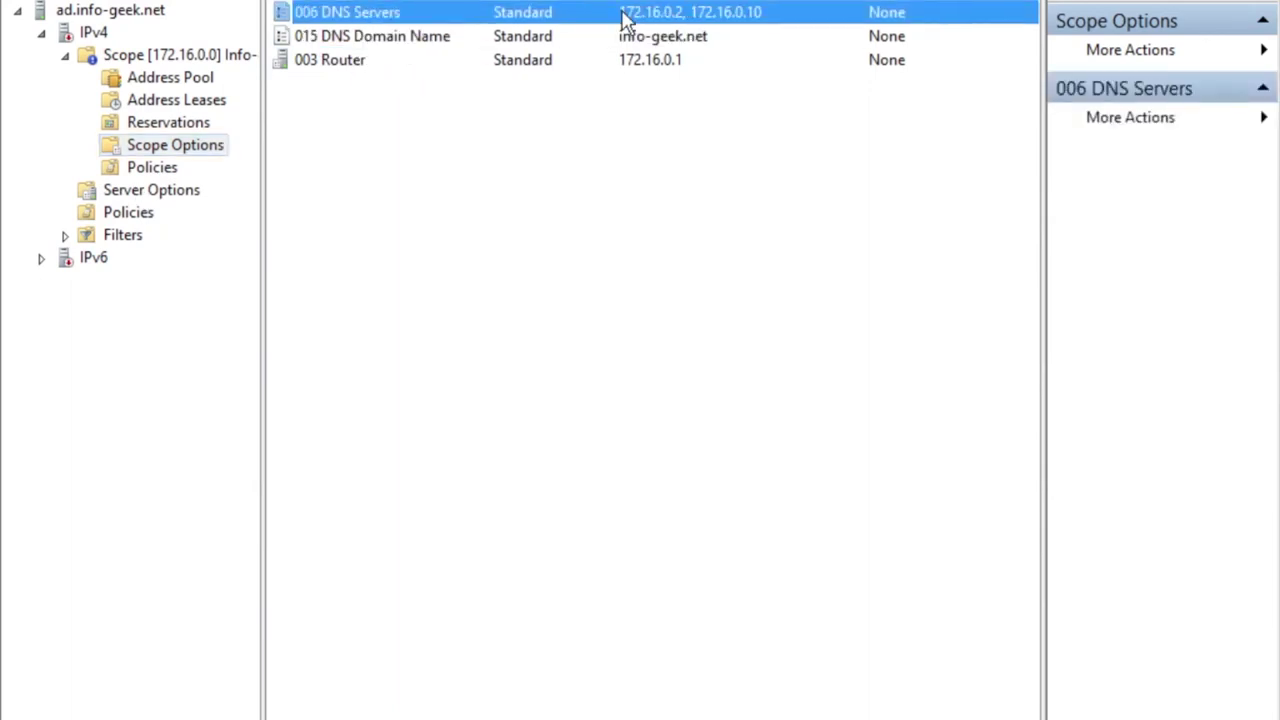
pyautogui.click(357, 62)
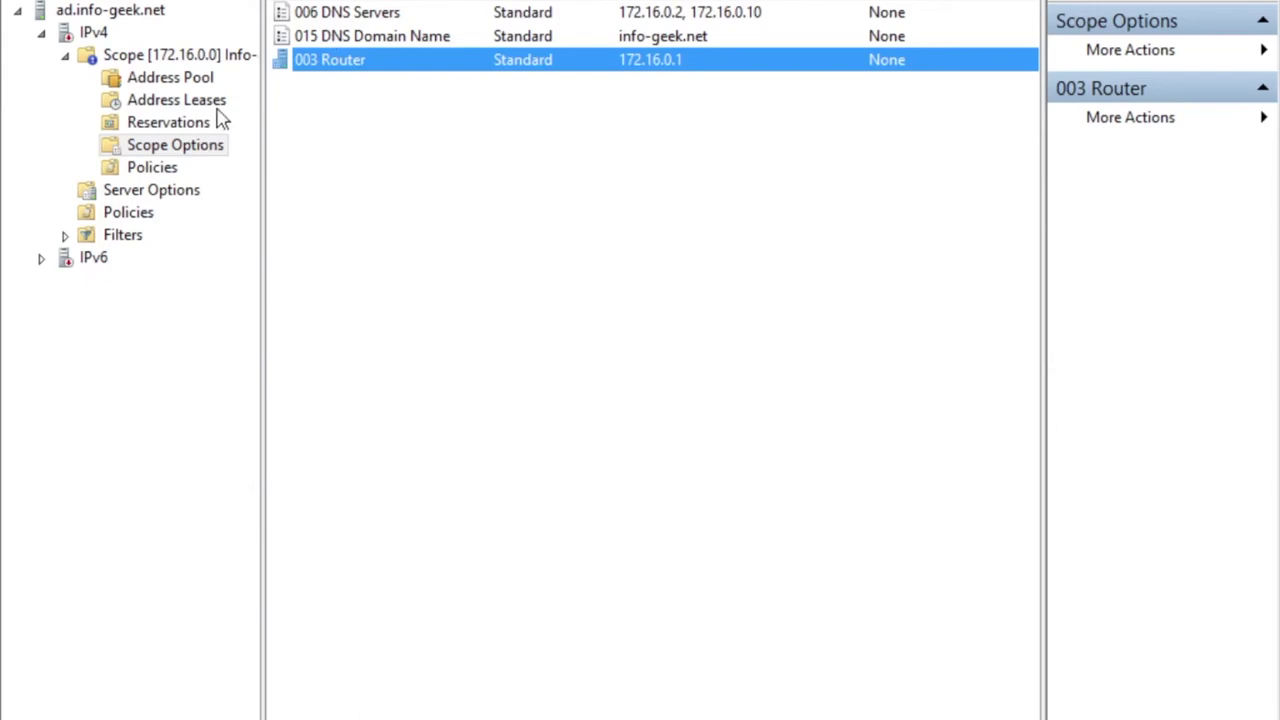
pyautogui.click(183, 58)
pyautogui.click(217, 150)
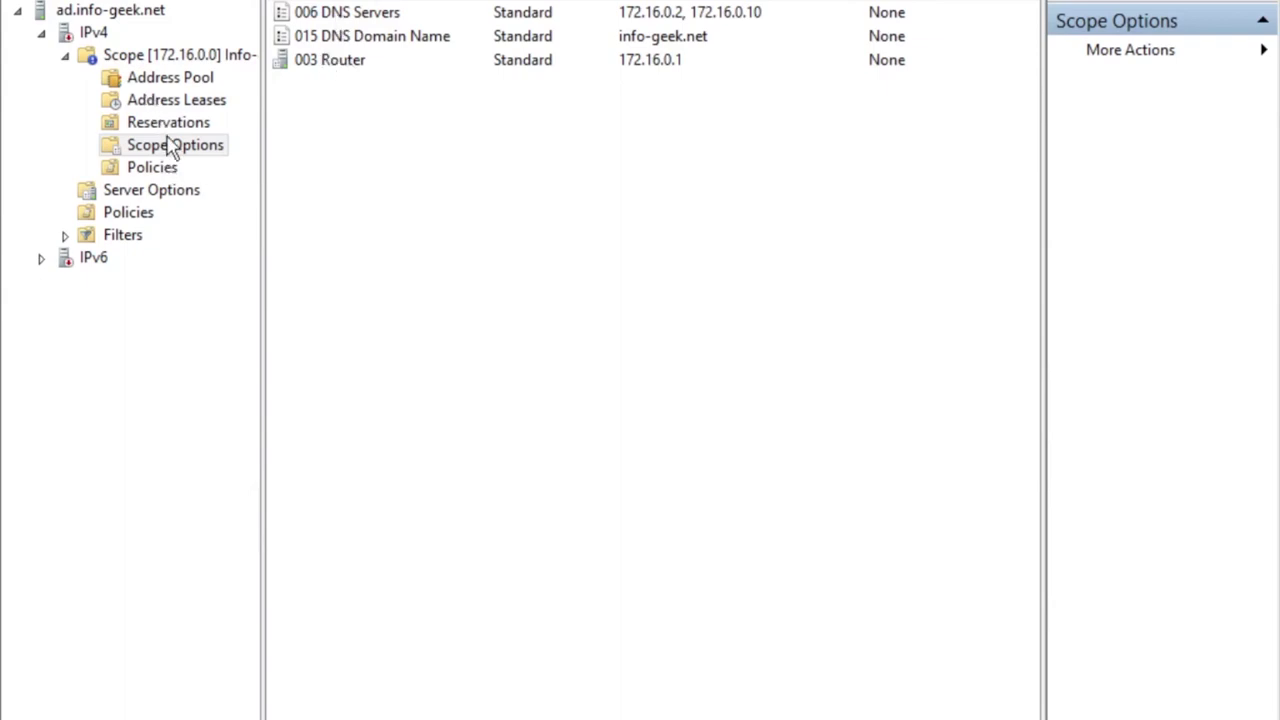
pyautogui.click(166, 198)
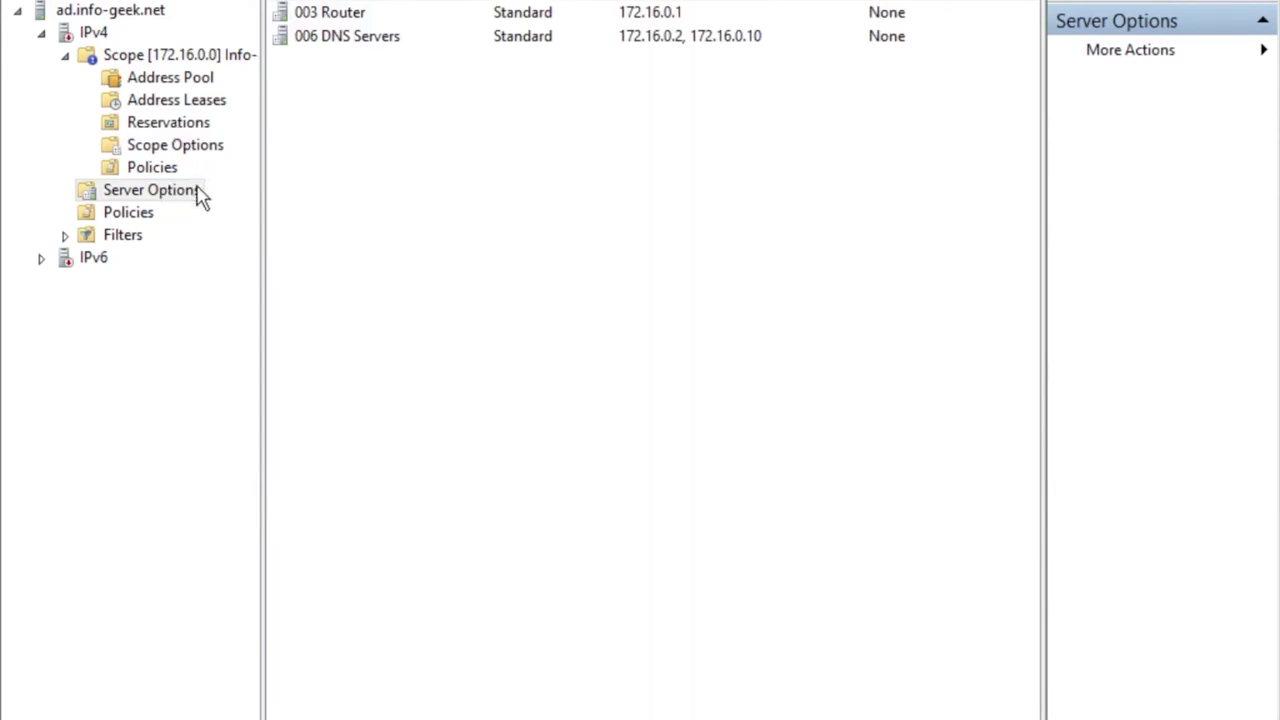
pyautogui.click(190, 148)
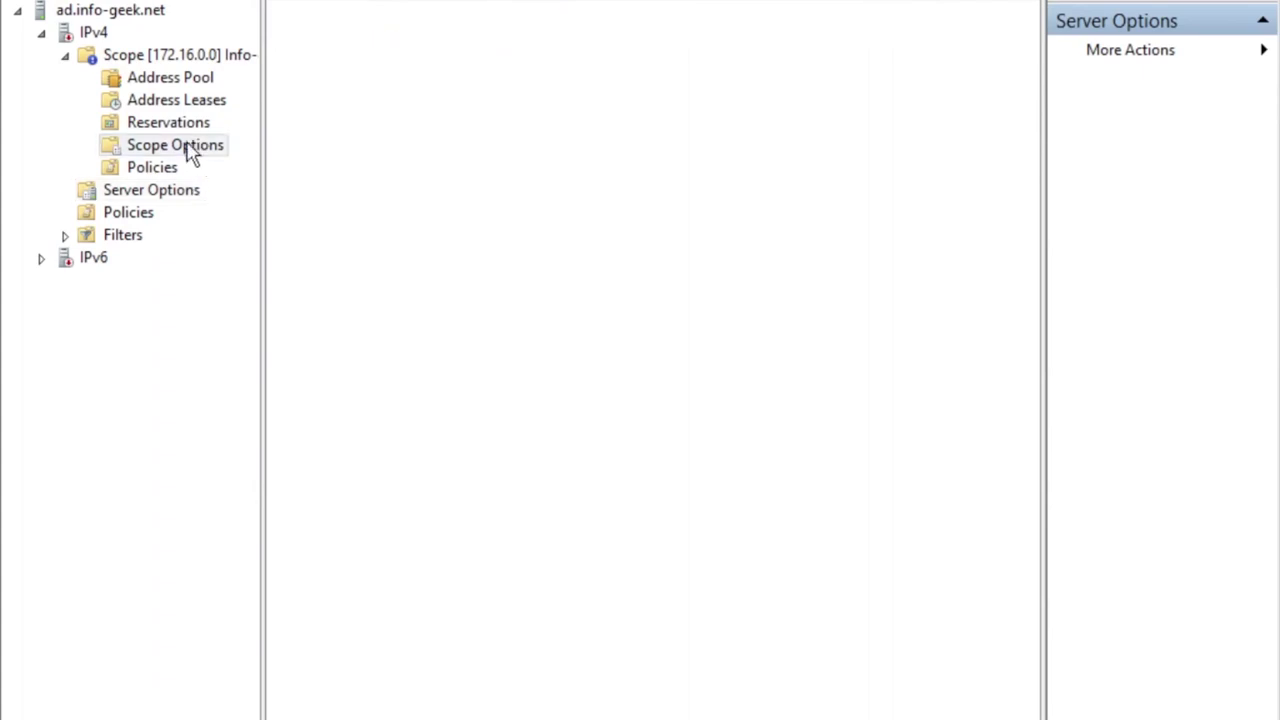
# Browse the scope's Advanced options from 003 Router without changes, then switch to the LAB Session slide.
pyautogui.rightClick(190, 147)
pyautogui.click(217, 160)
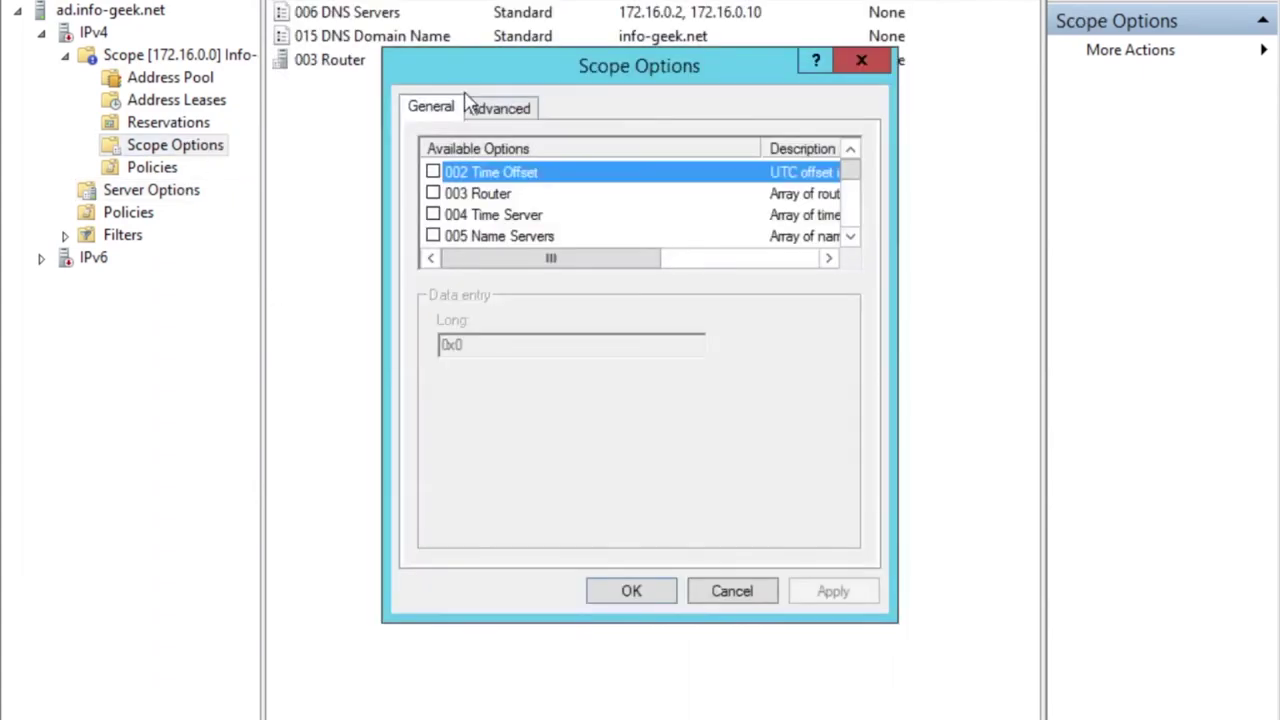
pyautogui.click(482, 106)
pyautogui.click(495, 213)
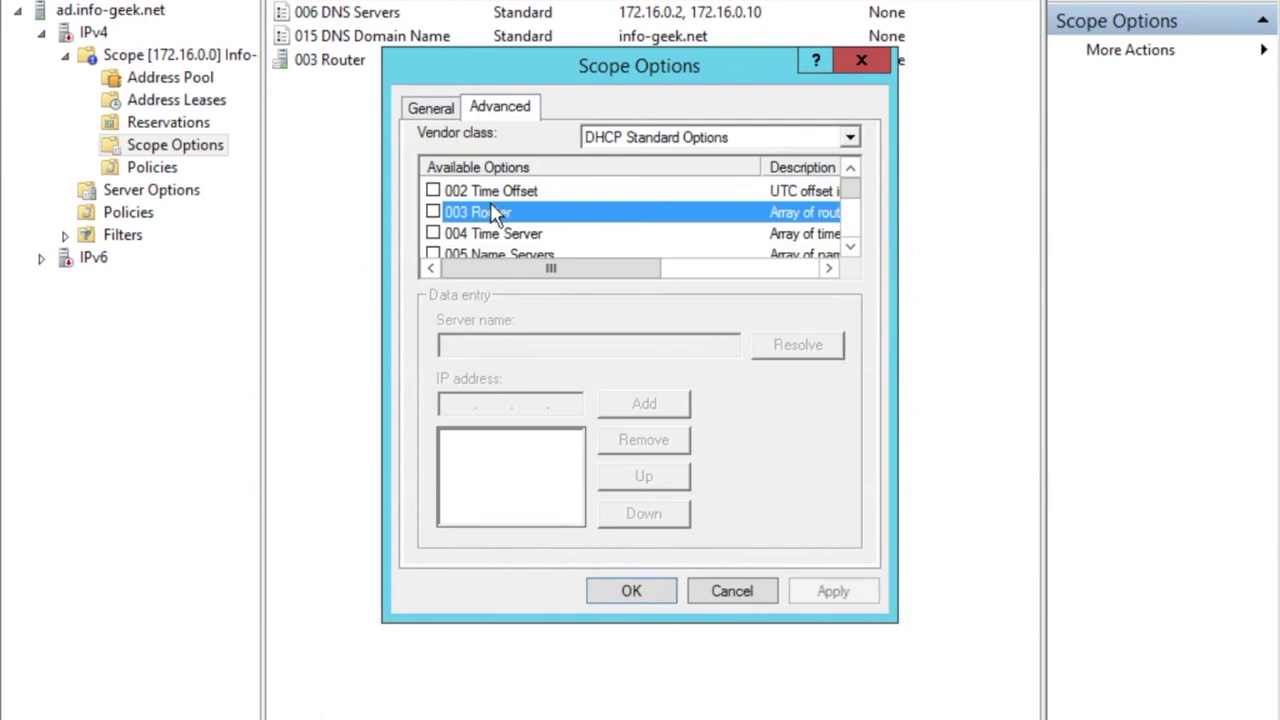
pyautogui.press('Down')
pyautogui.press('Down')
pyautogui.press('Down')
pyautogui.press('Down')
pyautogui.press('Down')
pyautogui.press('Down')
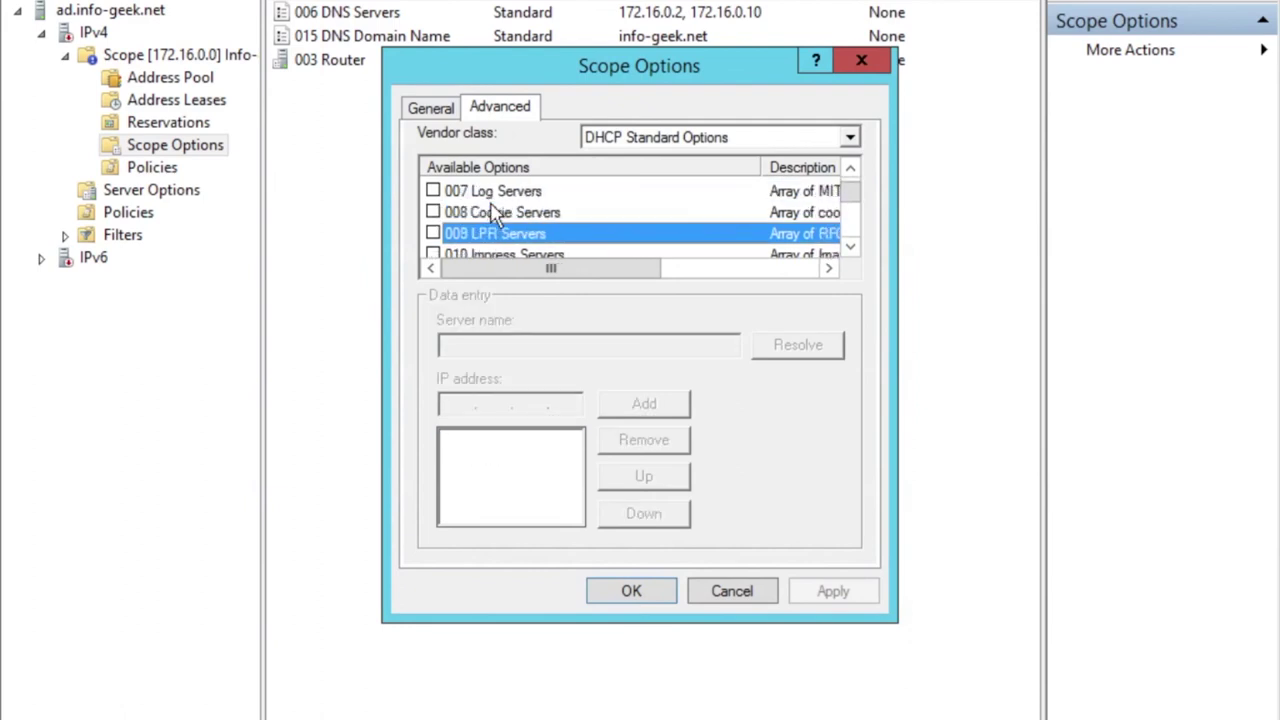
pyautogui.click(609, 591)
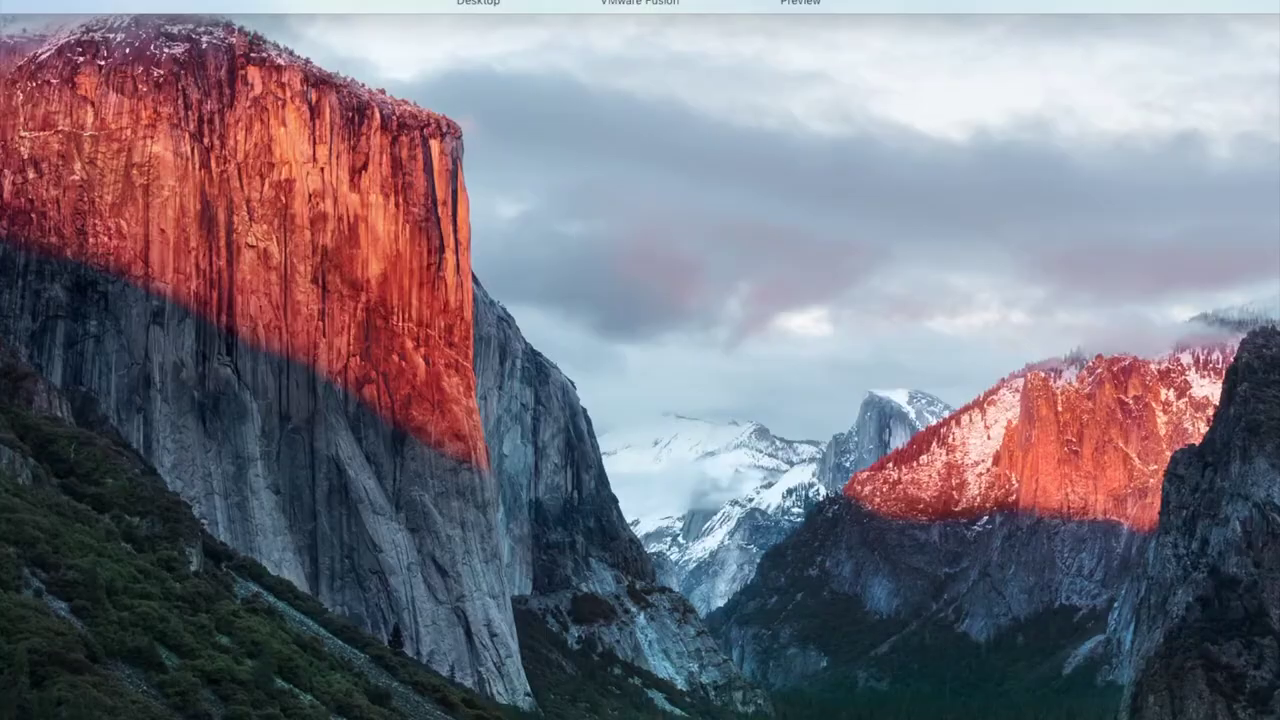
pyautogui.hotkey('ctrl', 'Right')
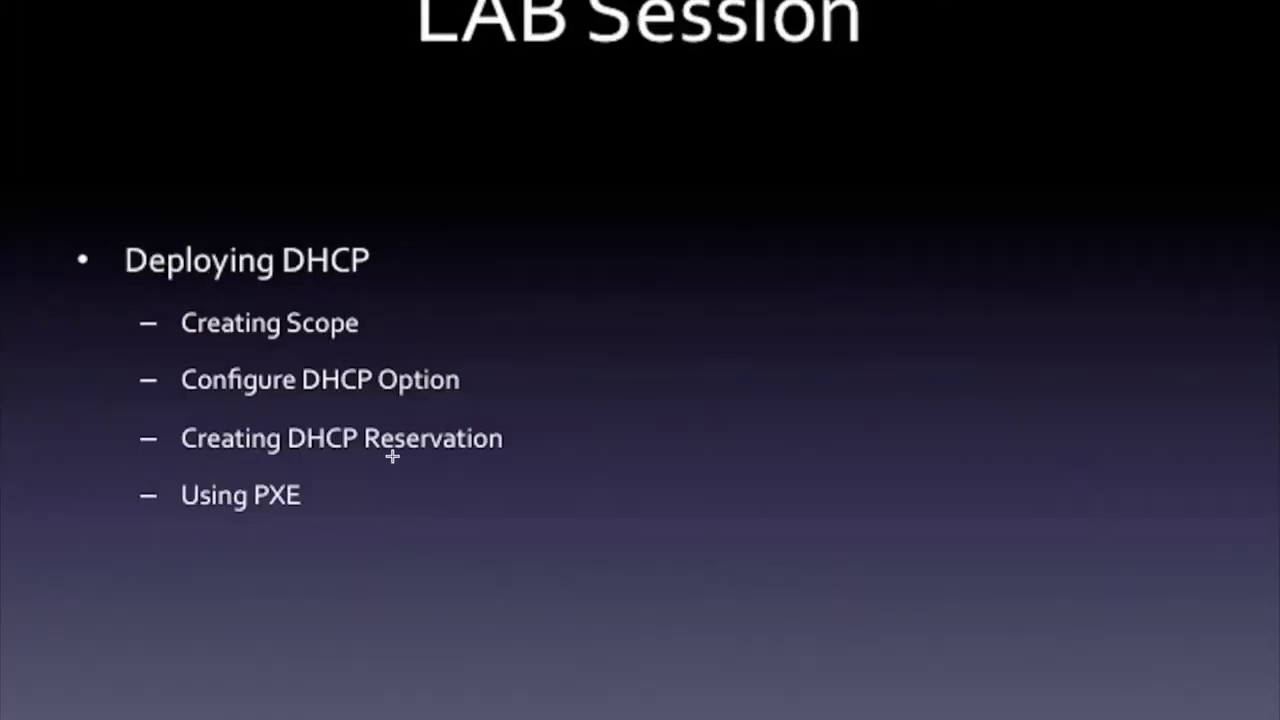
# Leave the Lab Session slide and return to the VMware Fusion space with the Windows Server VM.
pyautogui.hotkey('ctrl', 'Up')
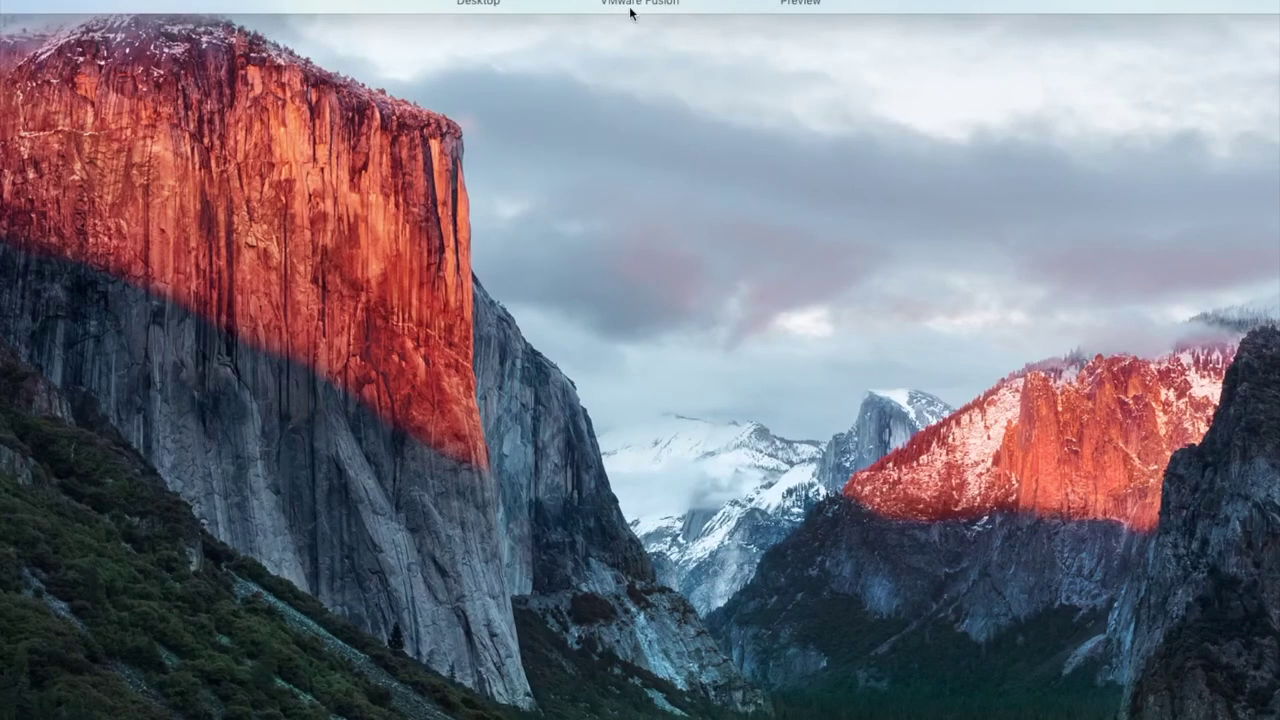
pyautogui.click(631, 10)
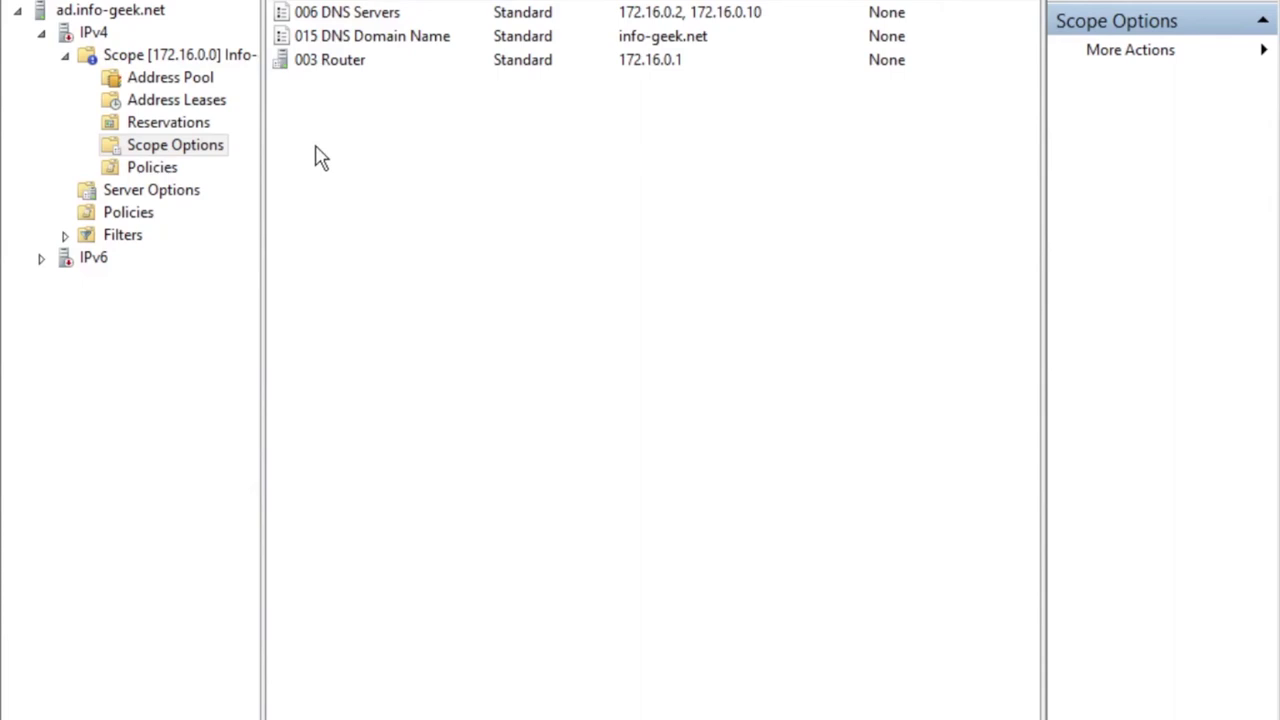
# Authorize ad.info-geek.net in Active Directory and confirm its menu now offers Unauthorize.
pyautogui.click(117, 14)
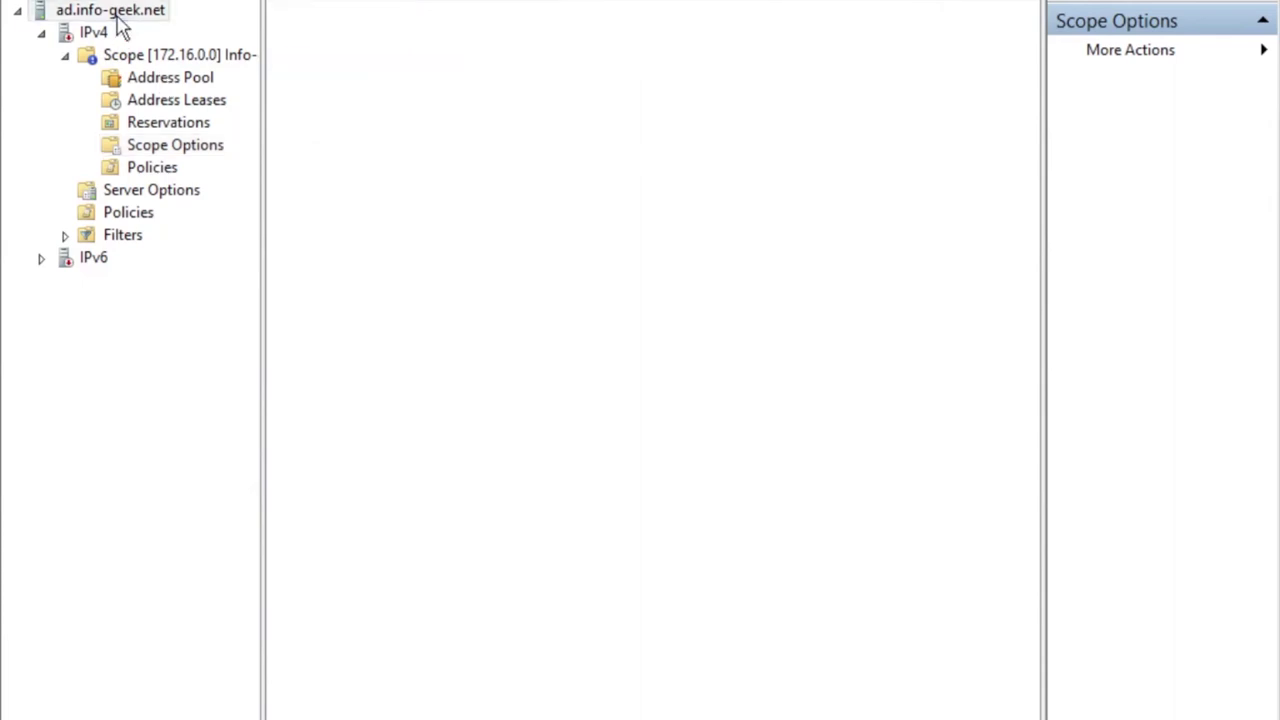
pyautogui.rightClick(117, 17)
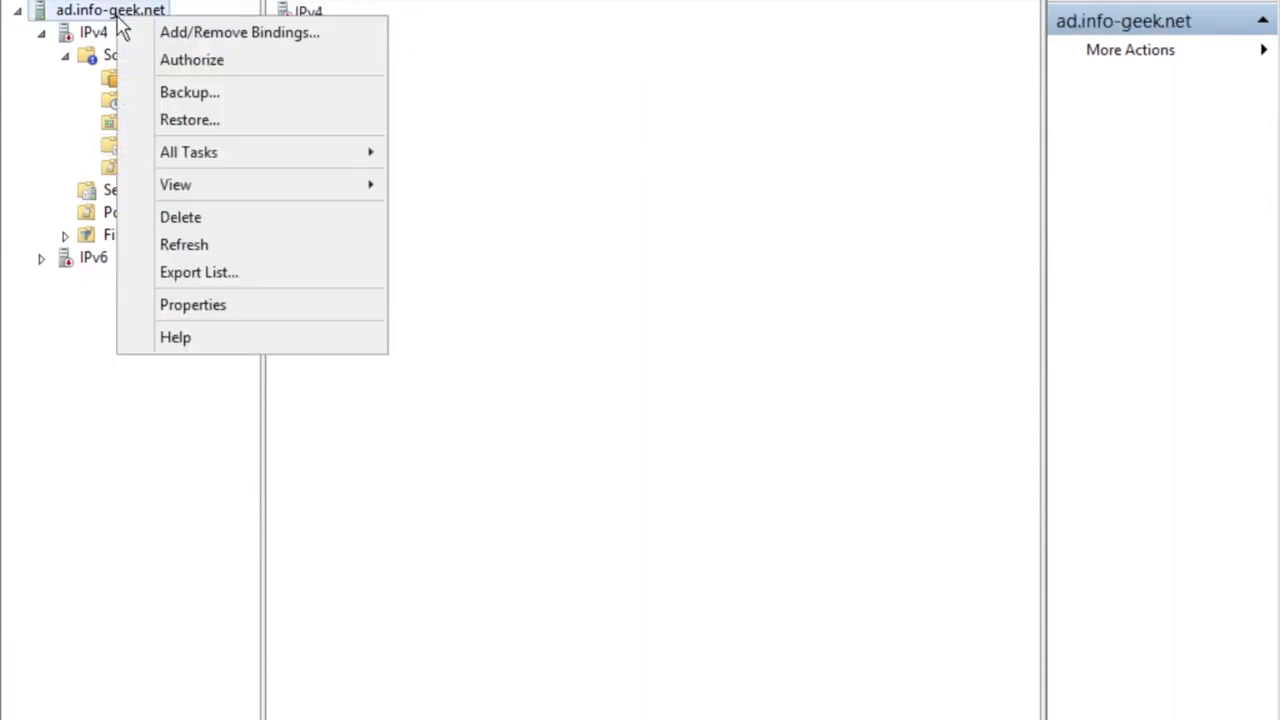
pyautogui.click(163, 62)
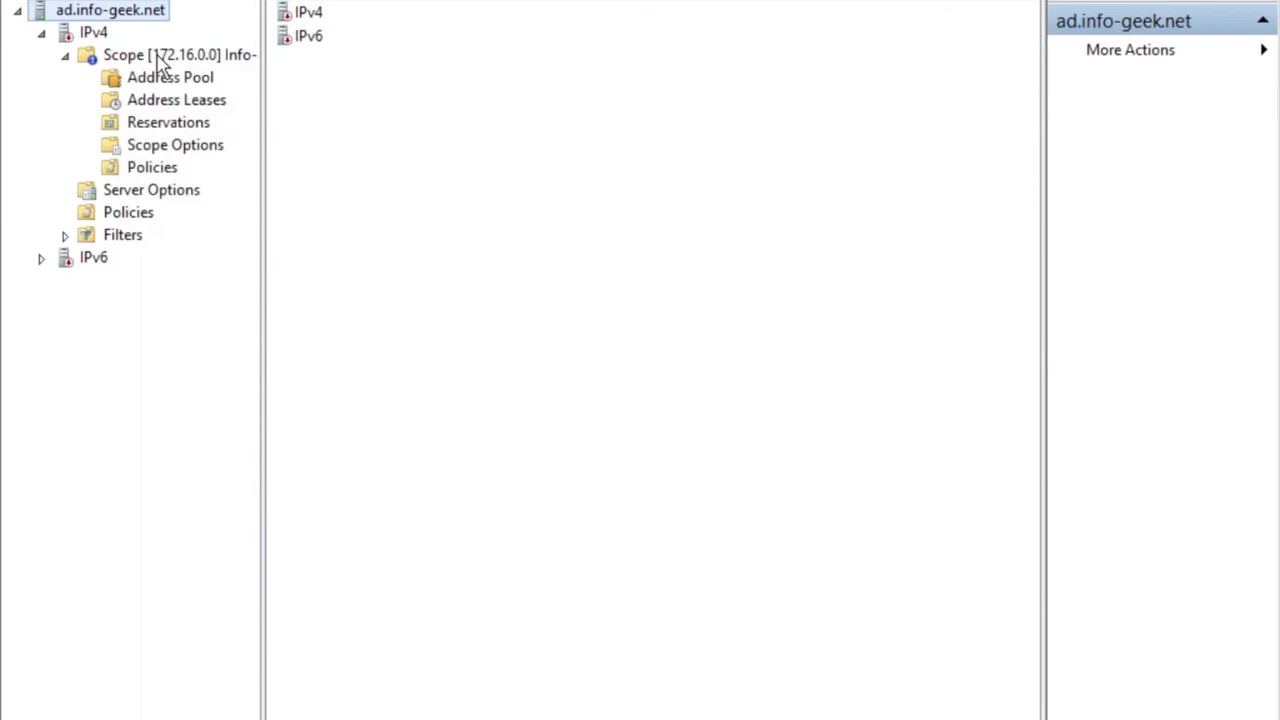
pyautogui.click(70, 36)
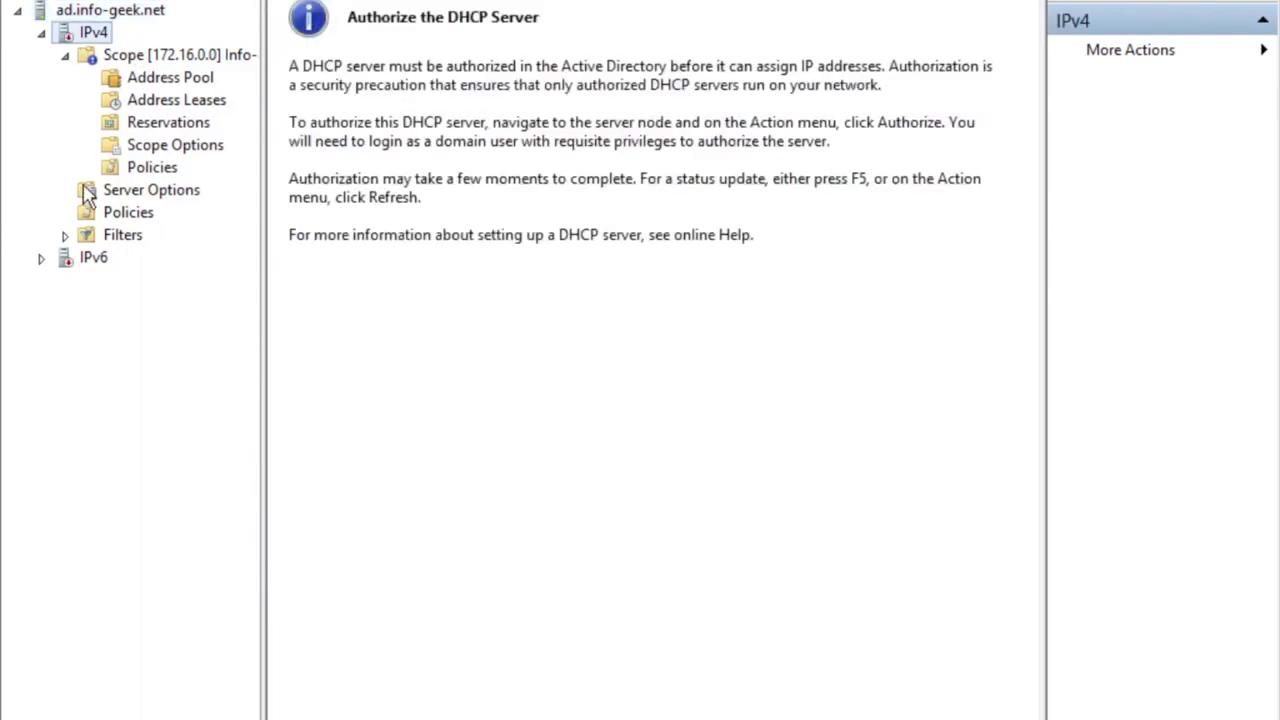
pyautogui.click(98, 12)
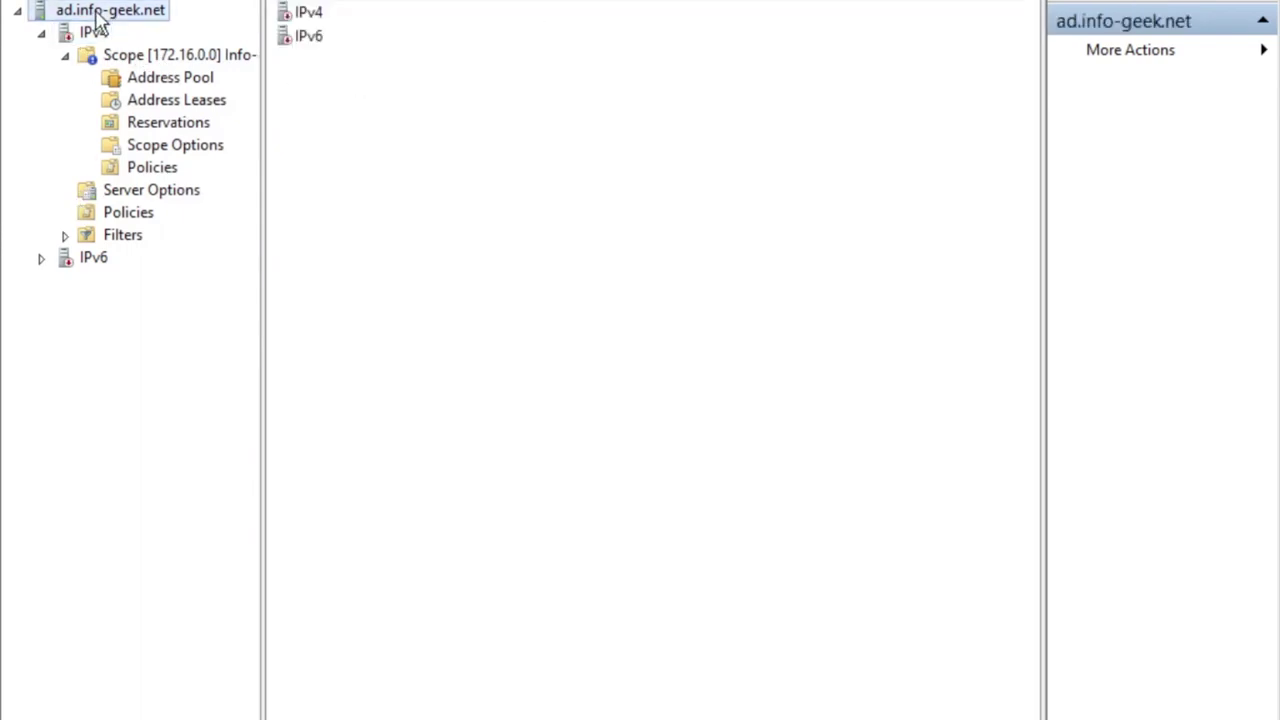
pyautogui.rightClick(96, 12)
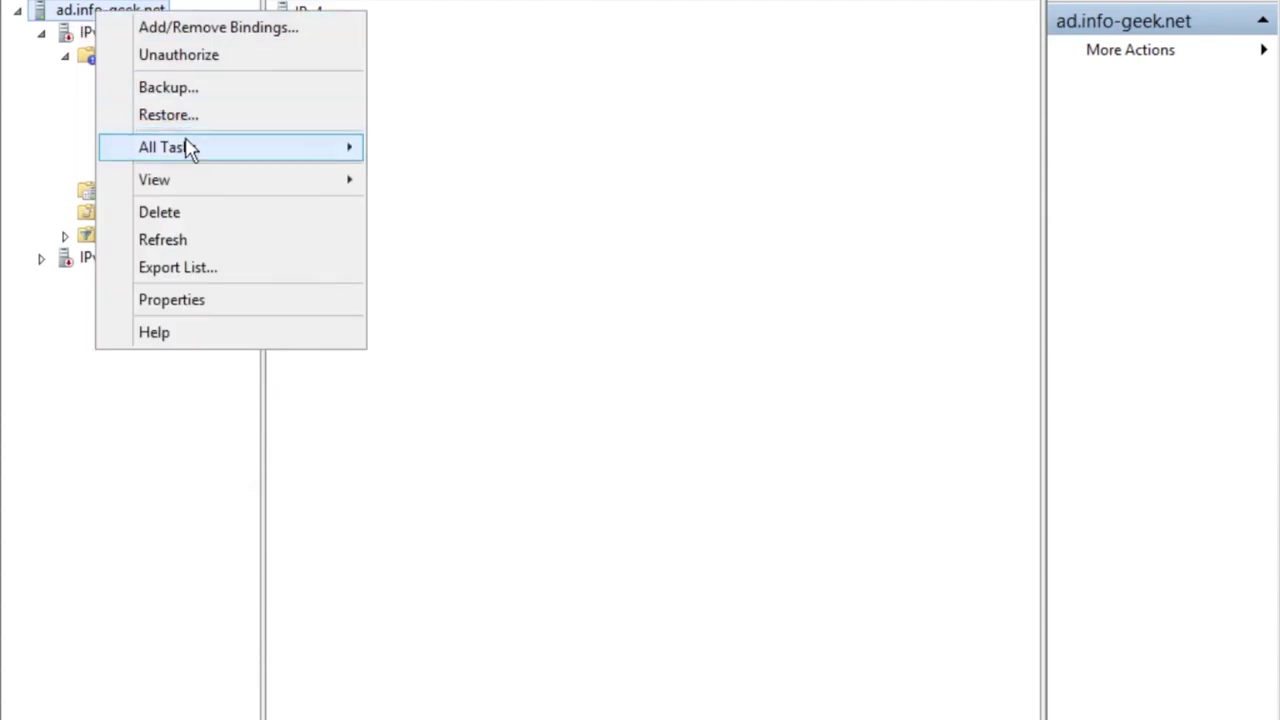
# Restart the DHCP service, reopen the DHCP console to check IPv4 and its scope, then close it.
pyautogui.moveTo(190, 148)
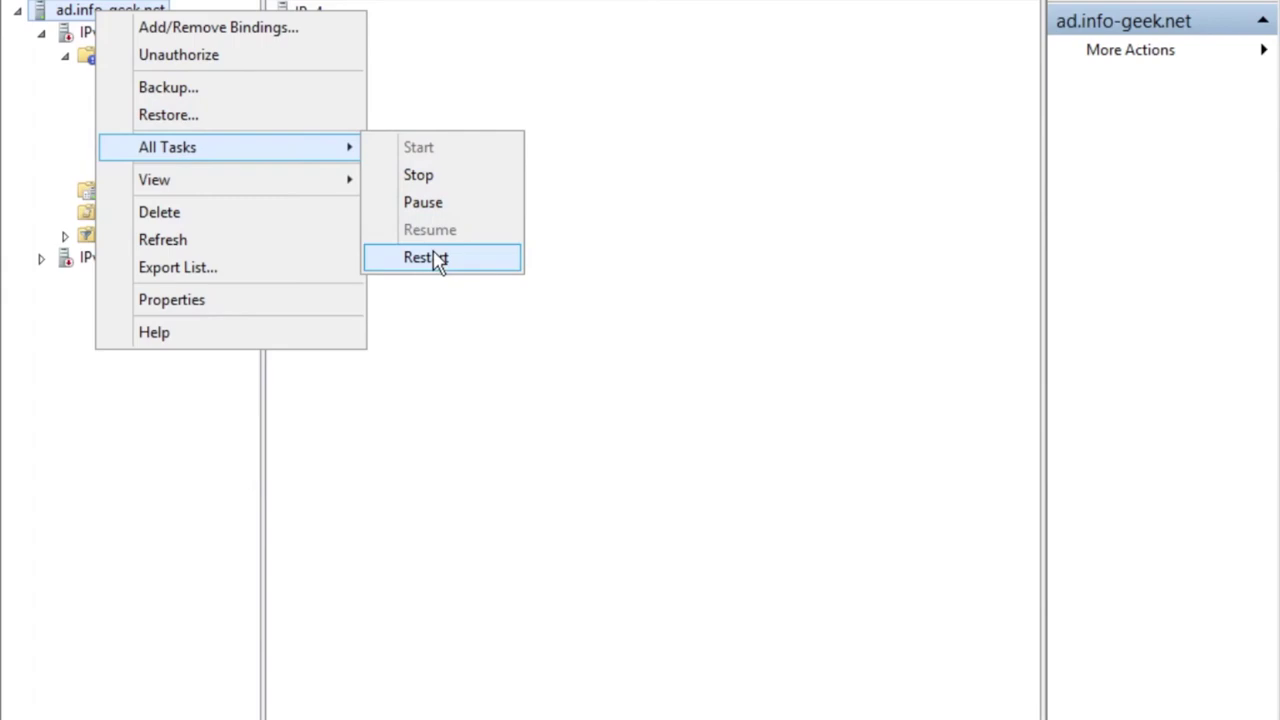
pyautogui.click(437, 259)
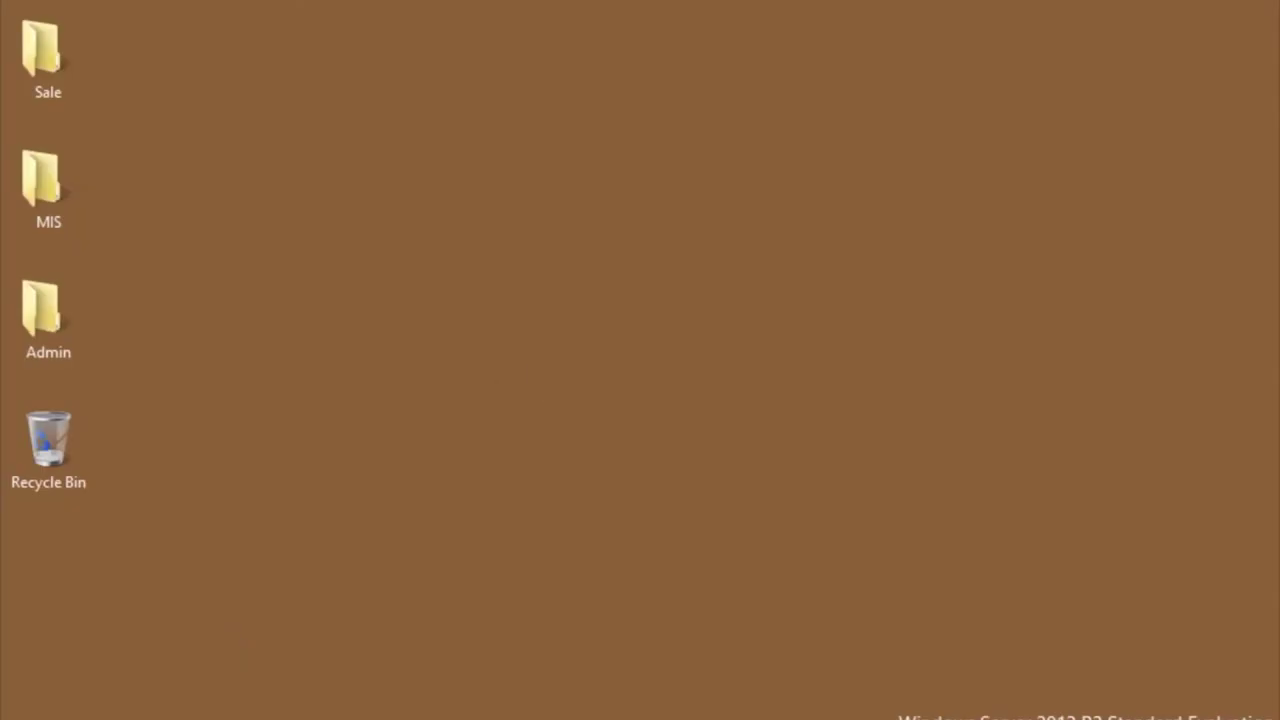
pyautogui.press('super')
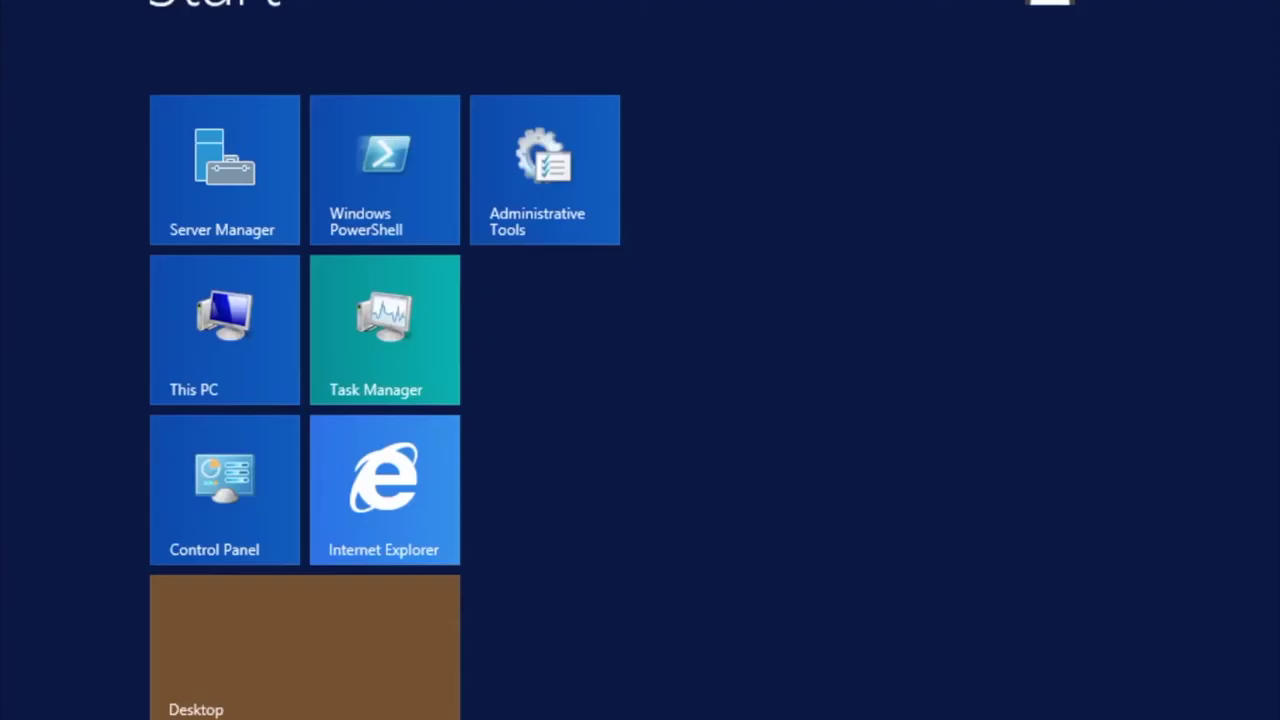
pyautogui.click(557, 240)
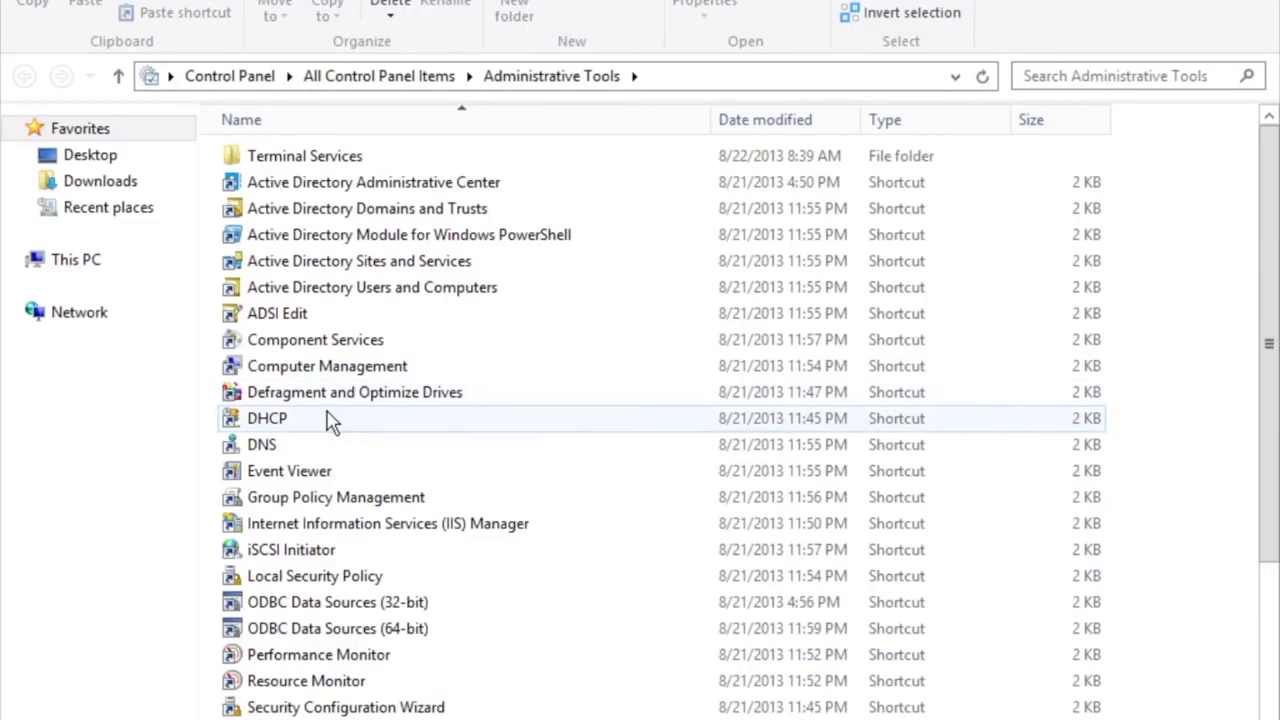
pyautogui.click(328, 420)
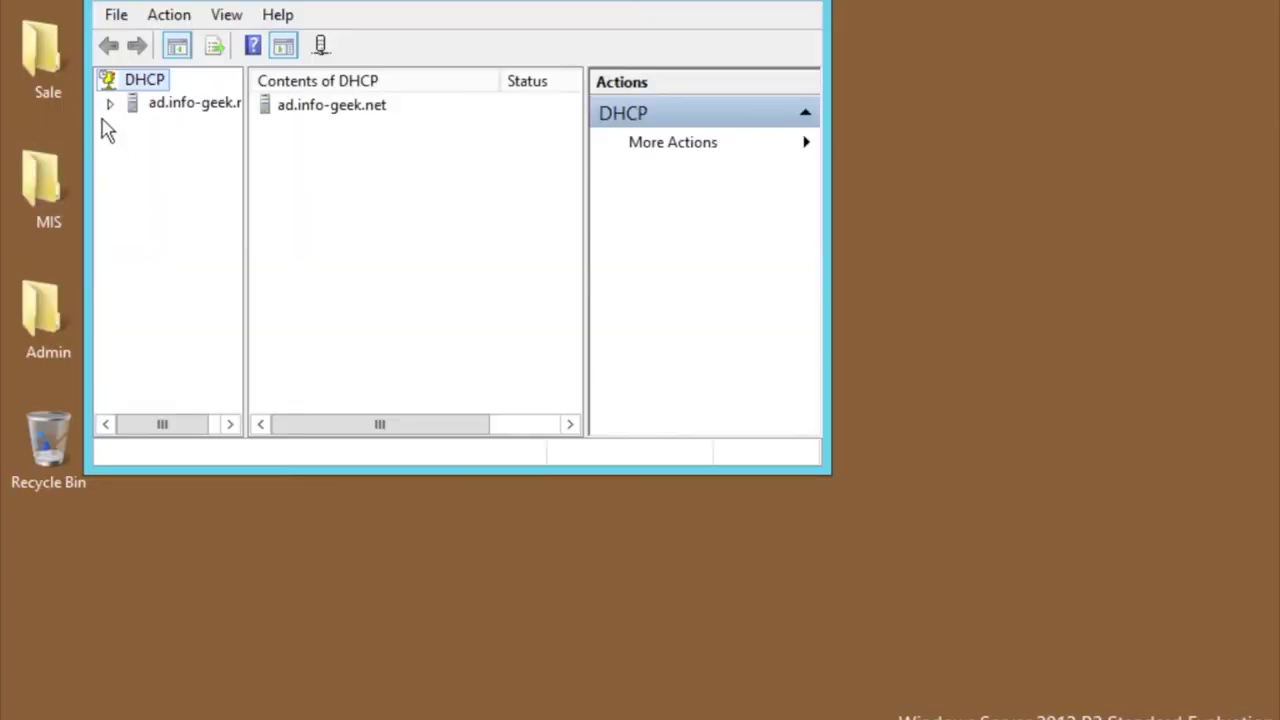
pyautogui.click(110, 104)
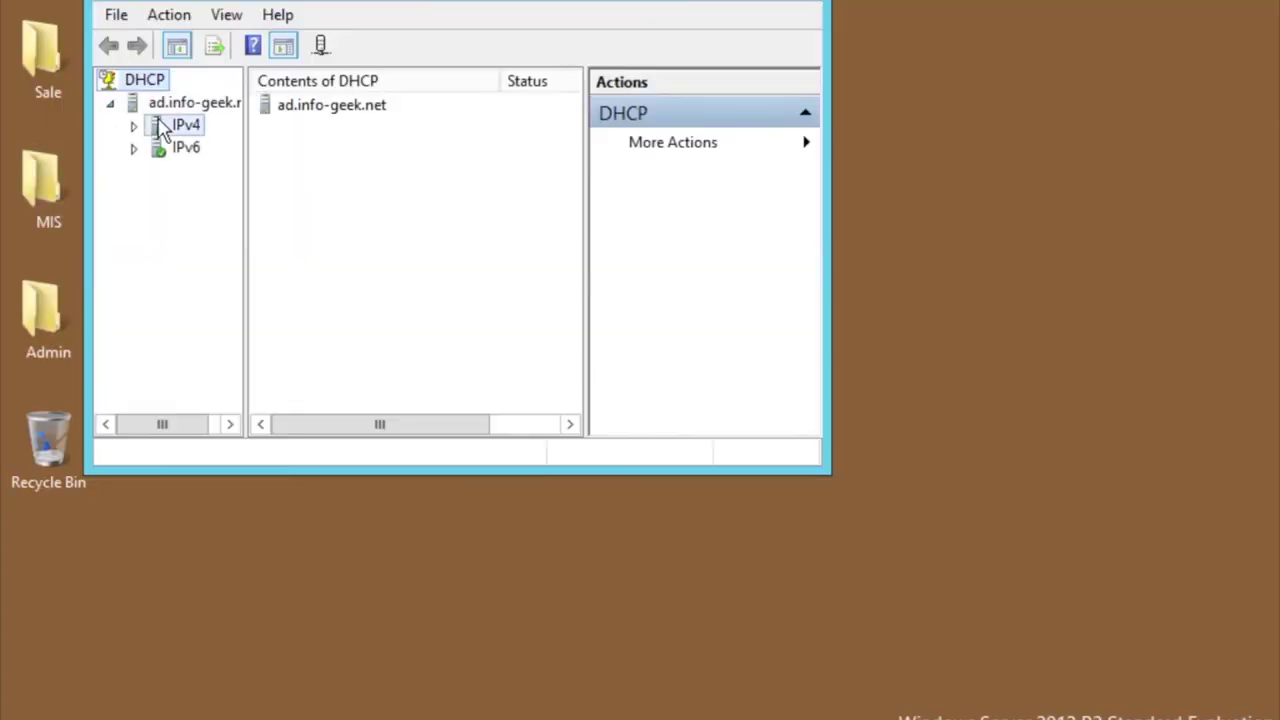
pyautogui.doubleClick(160, 126)
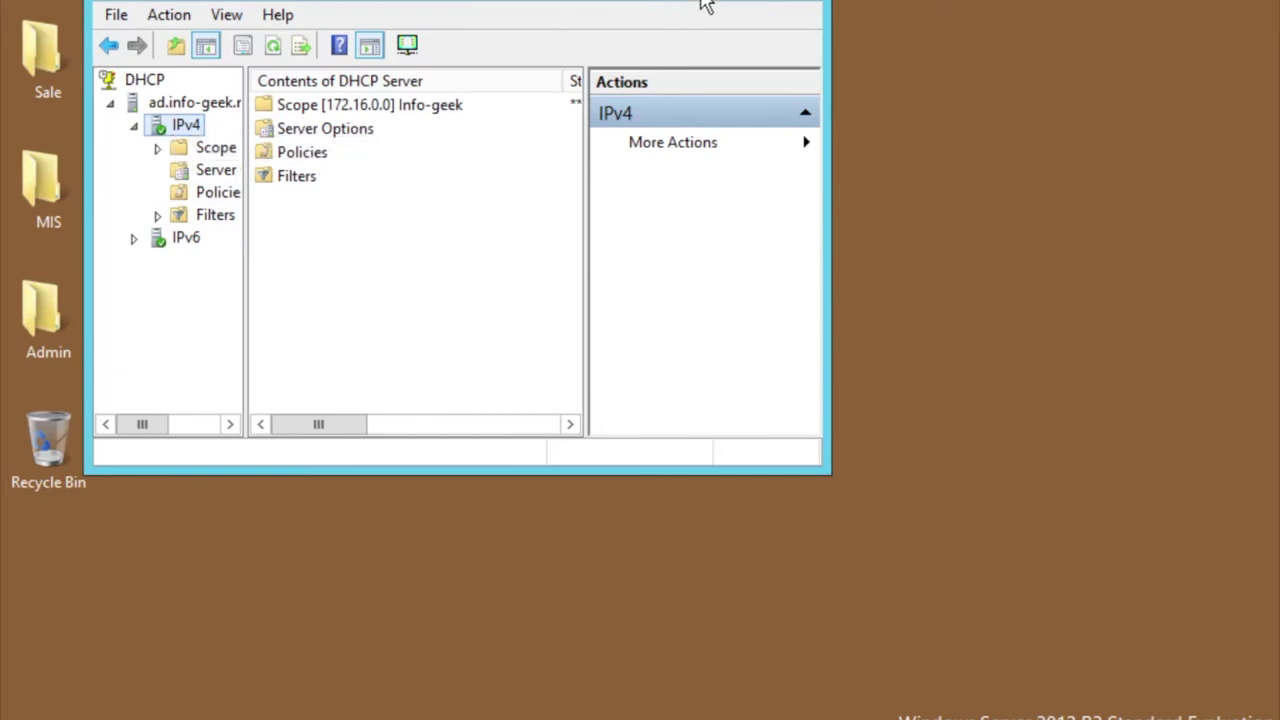
pyautogui.click(730, 1)
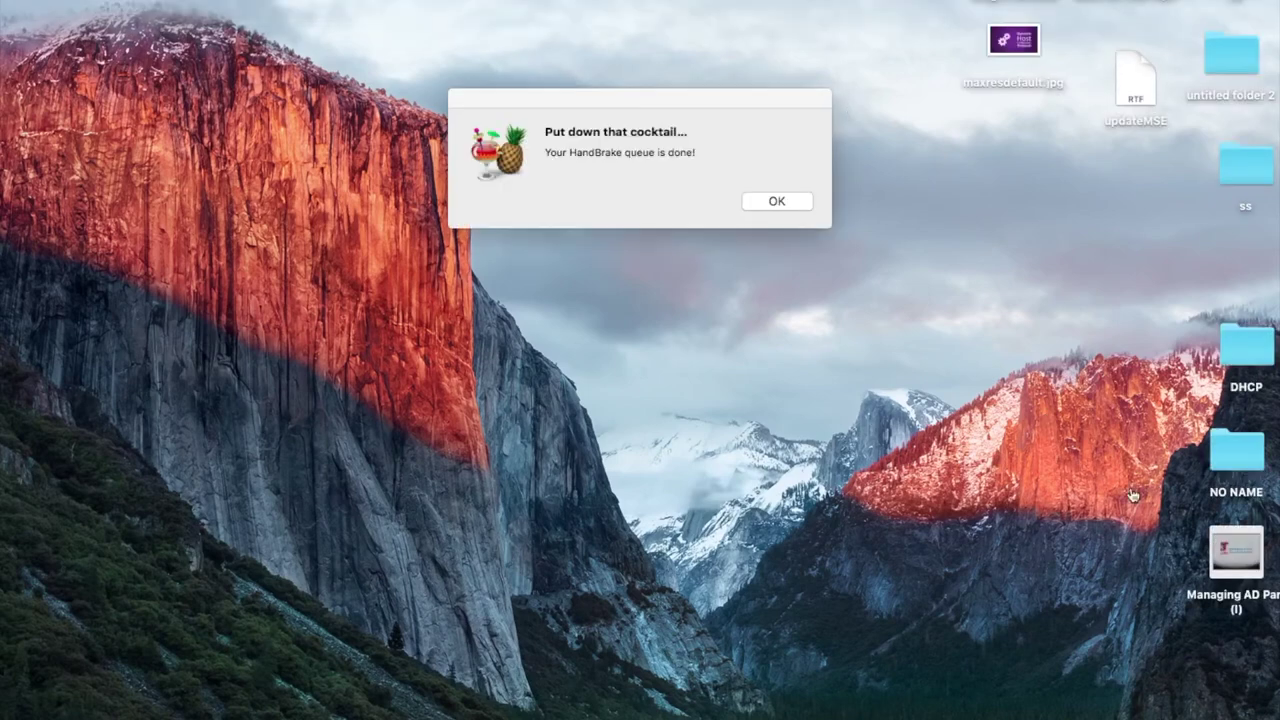
# Dismiss the HandBrake notice and log on to the Windows 7 VM with the account password.
pyautogui.click(794, 205)
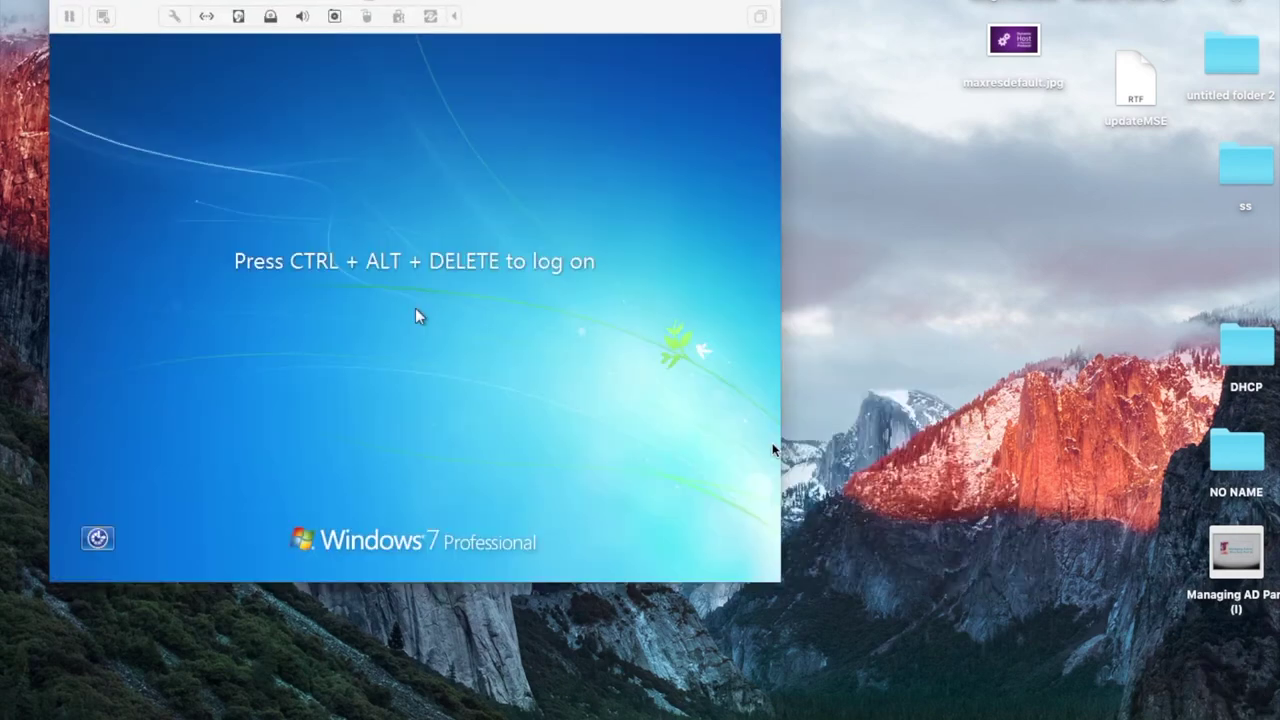
pyautogui.click(567, 376)
pyautogui.hotkey('ctrl', 'alt', 'Delete')
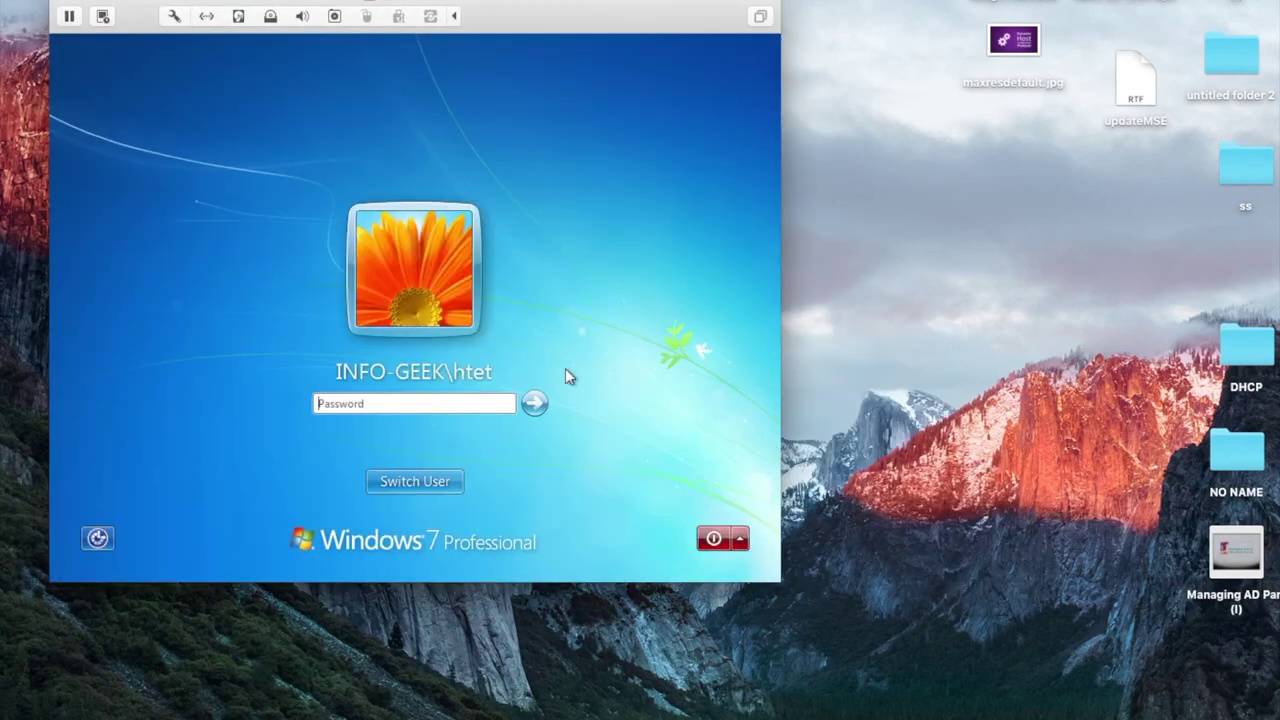
pyautogui.write('•••••••••••')
pyautogui.press('Return')
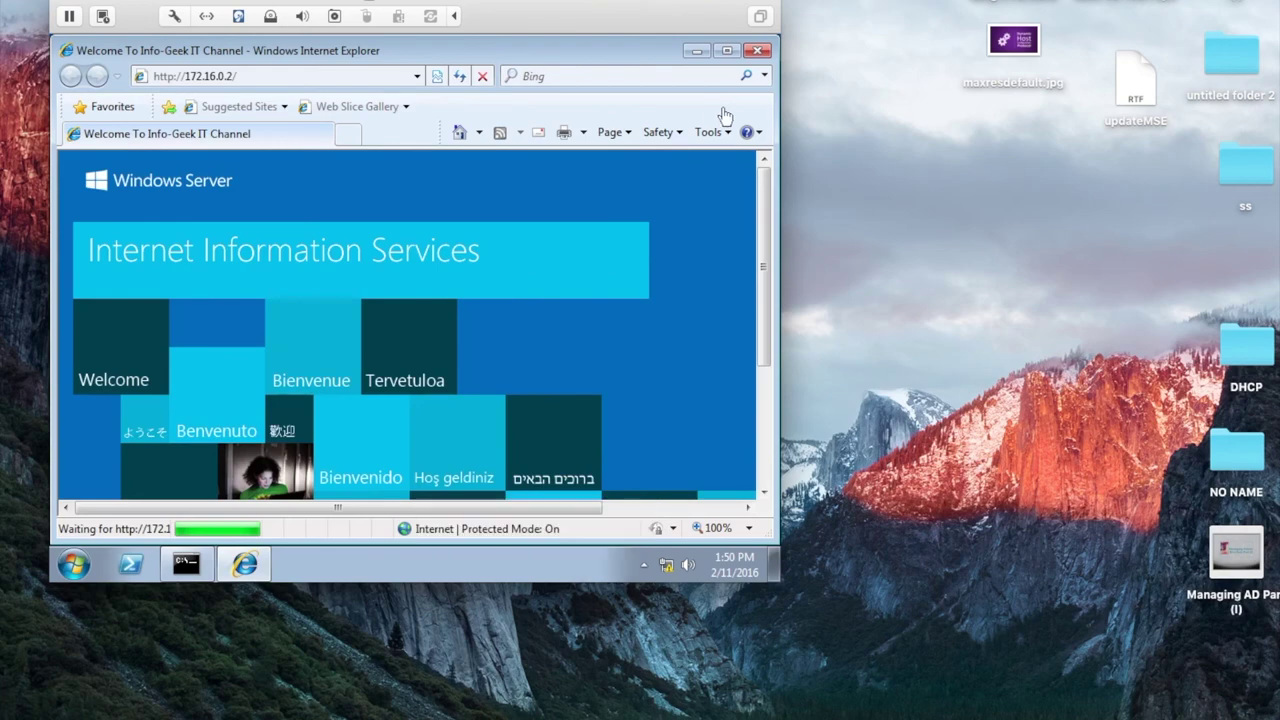
# Close Internet Explorer and the startup console, show the VM full screen, and bring up Run.
pyautogui.click(609, 509)
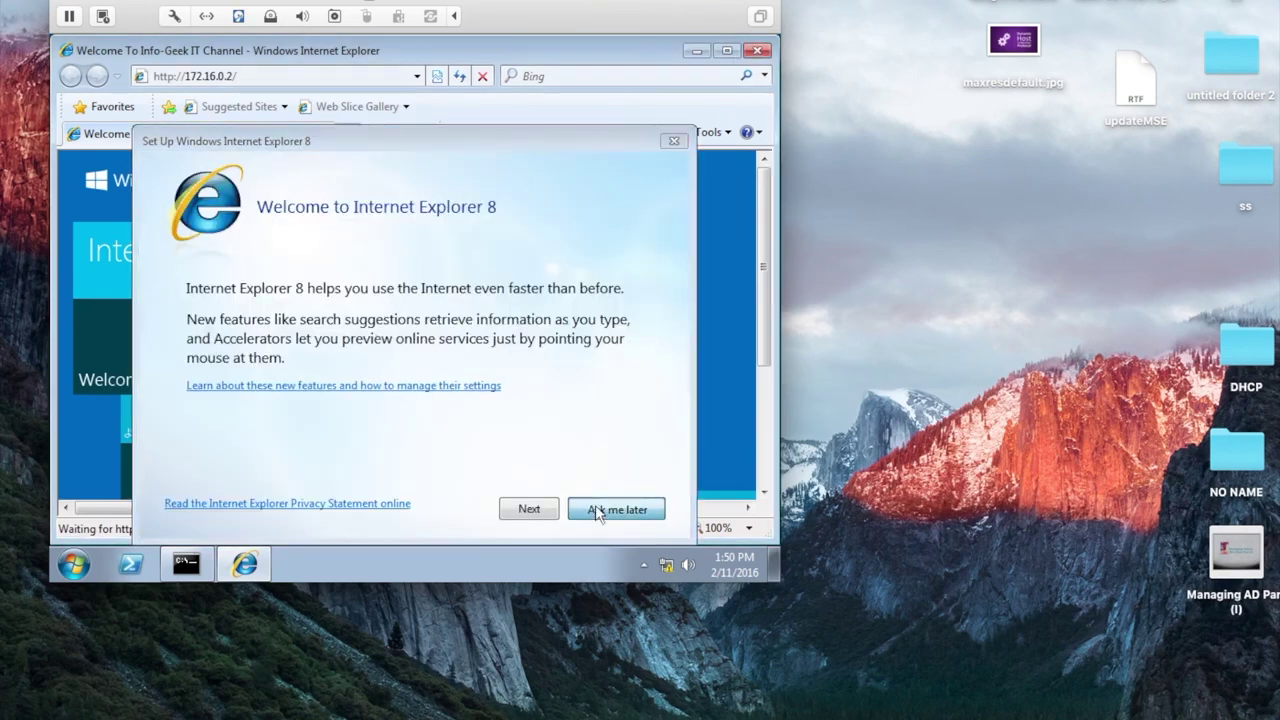
pyautogui.click(762, 50)
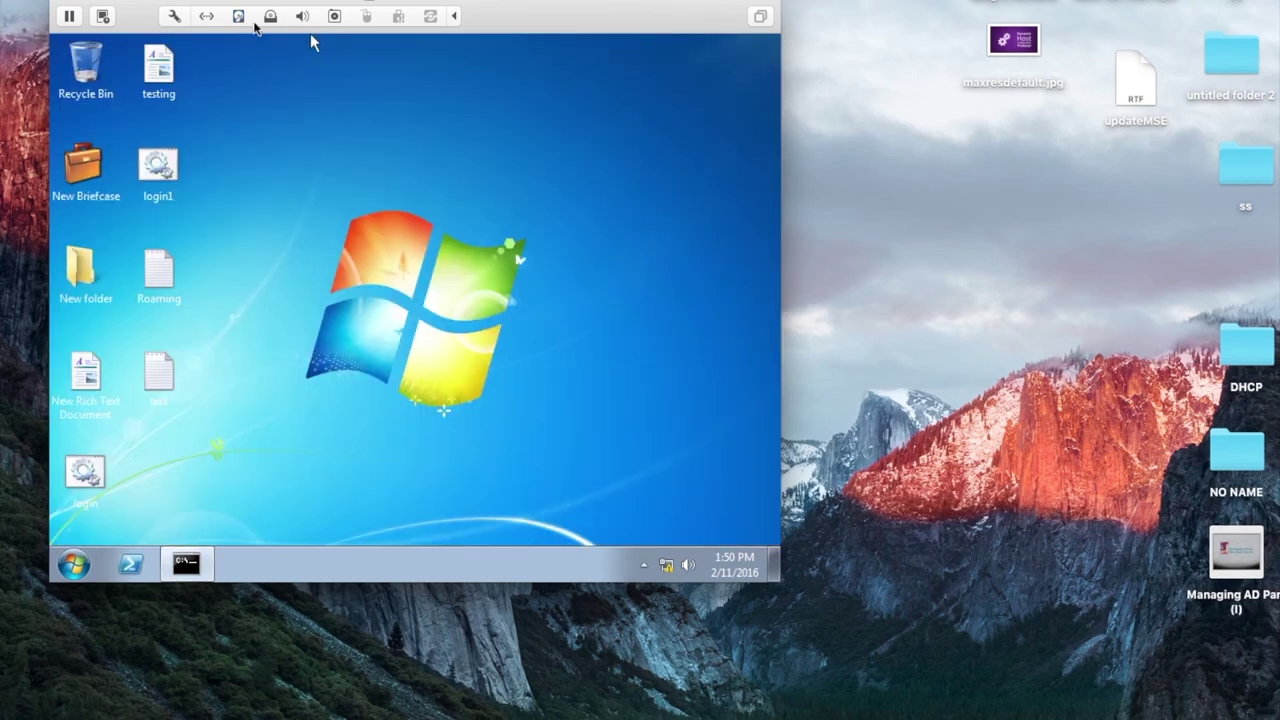
pyautogui.press('ctrl+super+f')
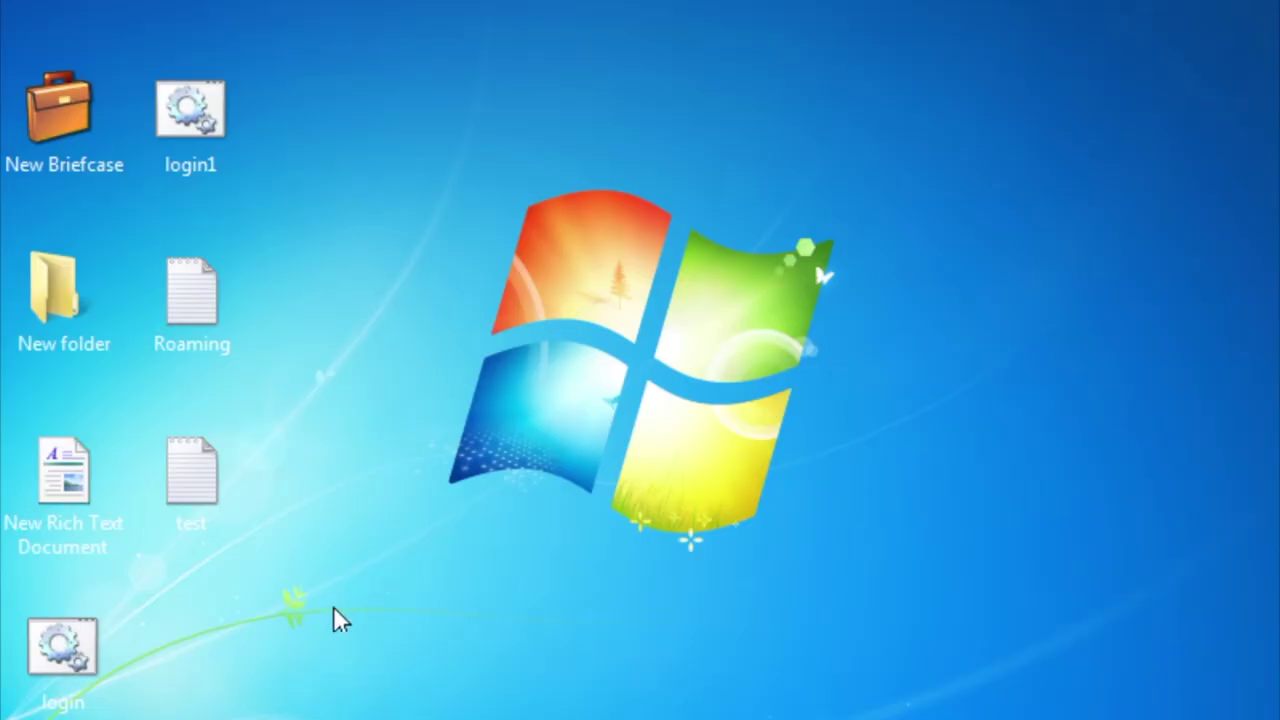
pyautogui.press('super')
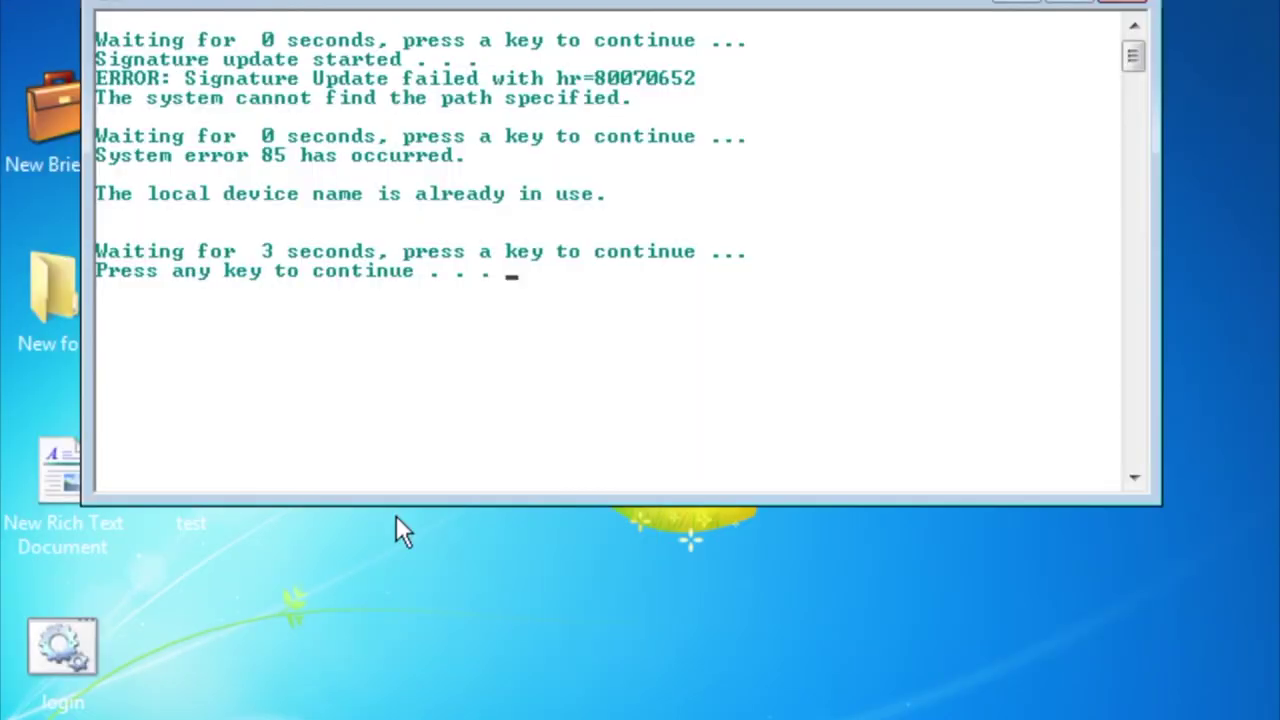
pyautogui.press('Return')
pyautogui.press('super+r')
# Open the Local Area Connection properties via ncpa.cpl, authorising with administrator credentials.
pyautogui.write('ncpa.cpl')
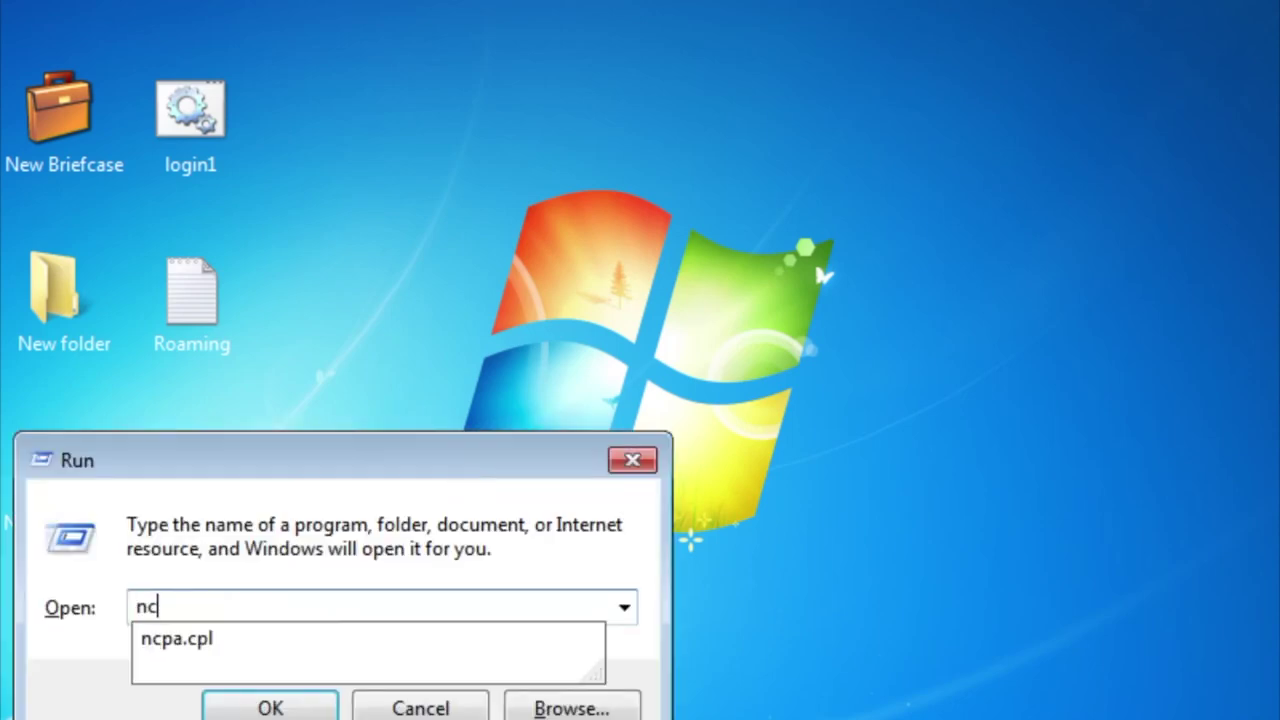
pyautogui.press('Return')
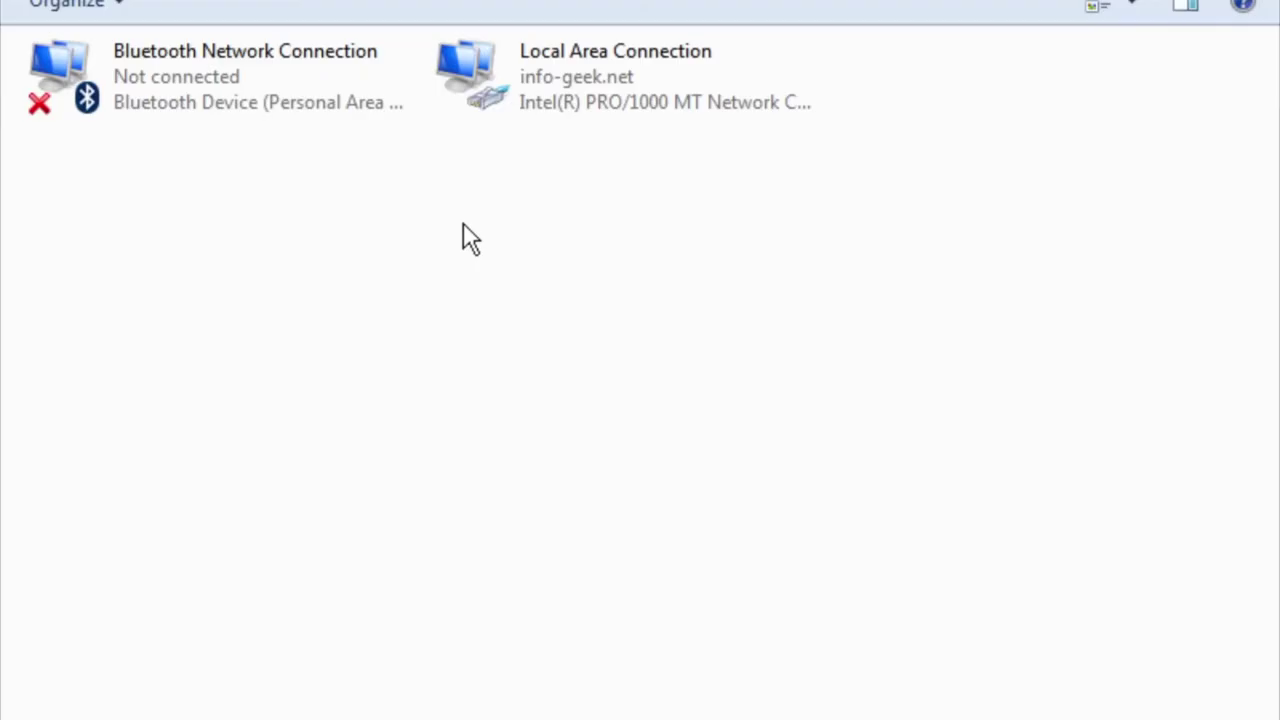
pyautogui.click(531, 70)
pyautogui.rightClick(531, 70)
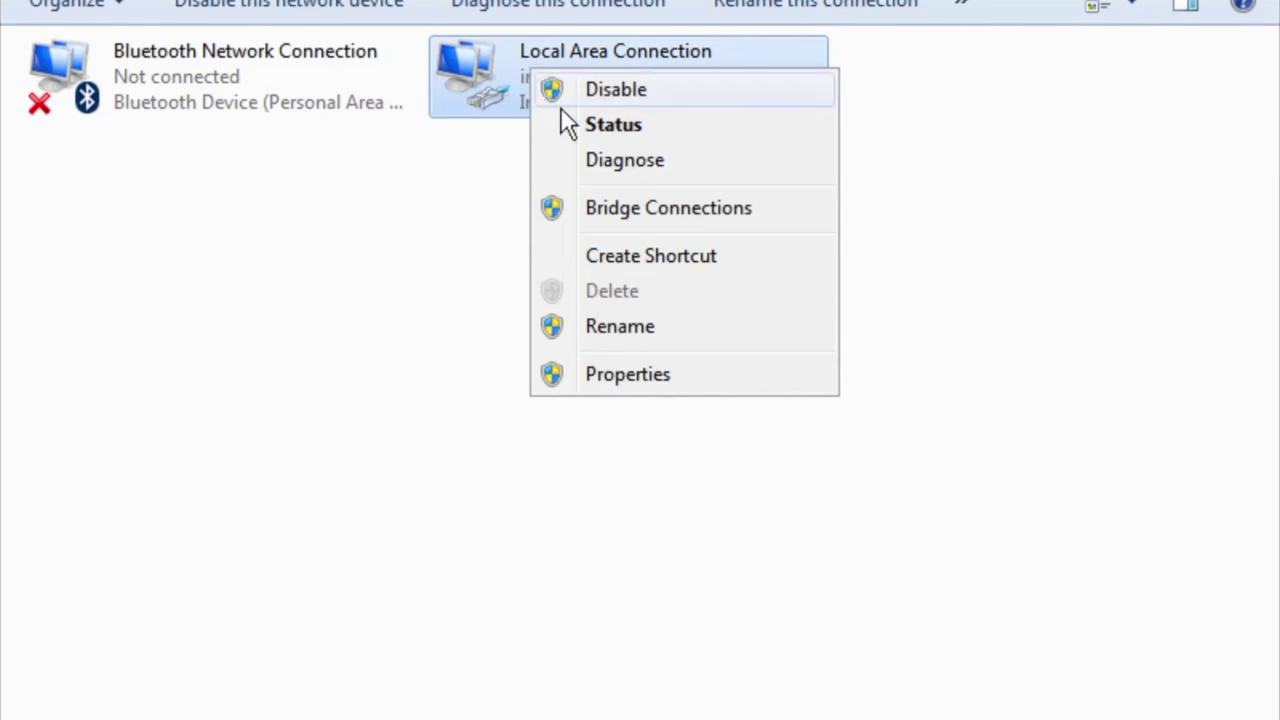
pyautogui.click(608, 374)
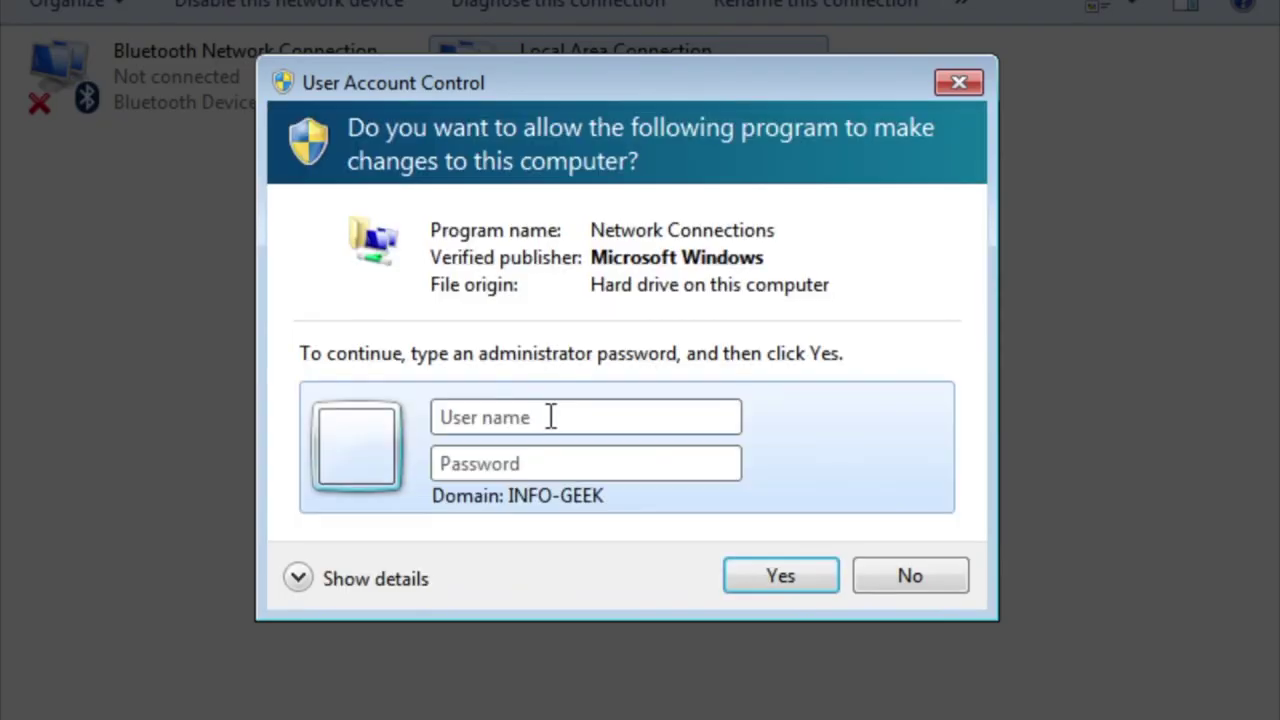
pyautogui.write('adminis')
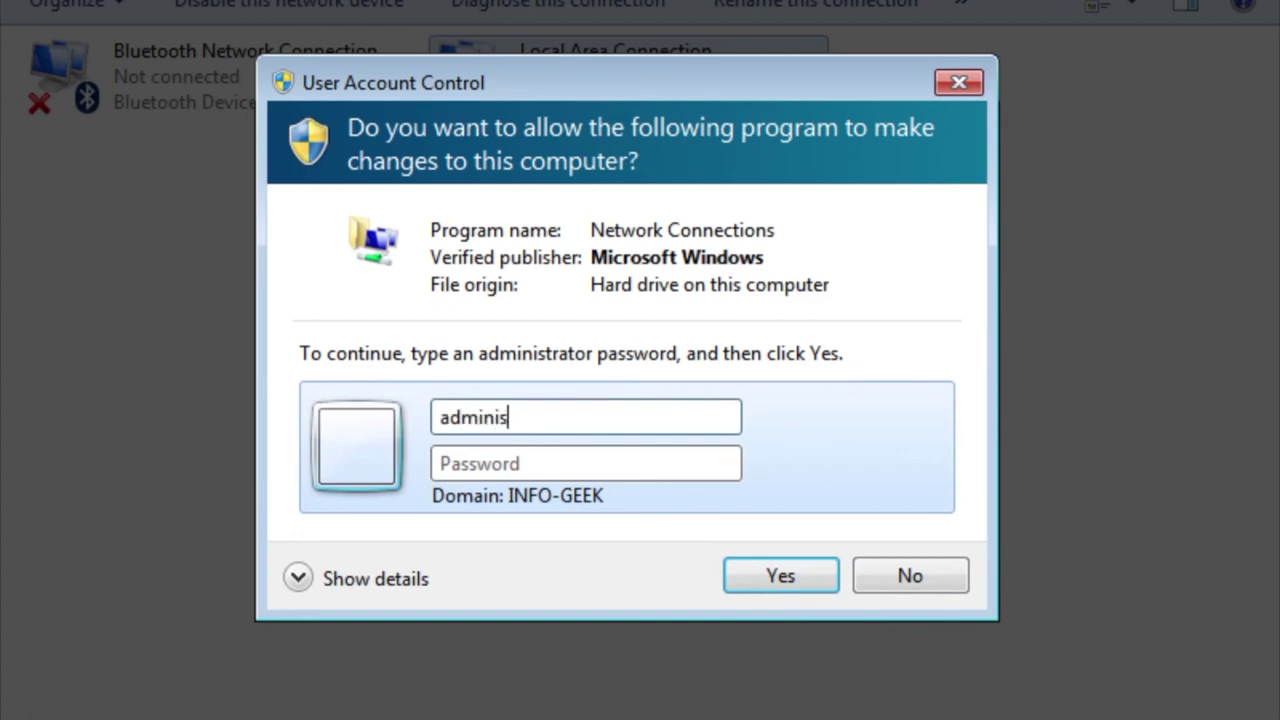
pyautogui.write('trator')
pyautogui.press('Tab')
pyautogui.write('•••••••')
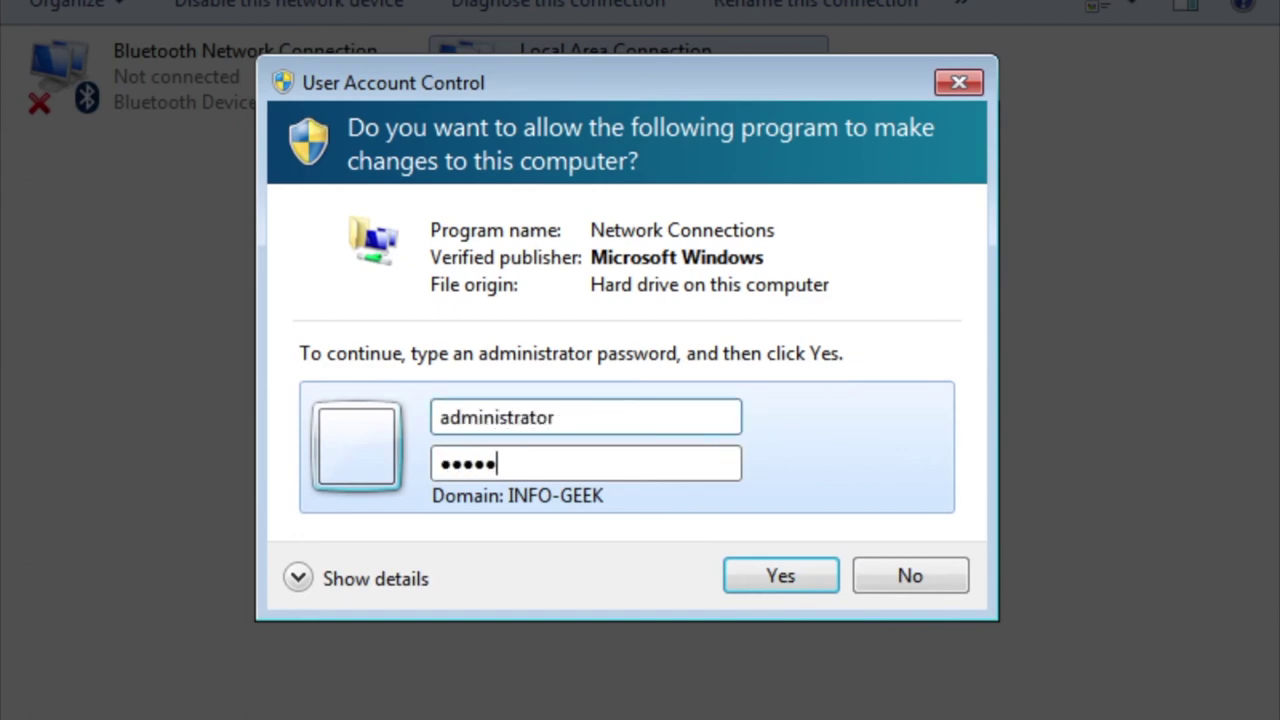
pyautogui.press('Return')
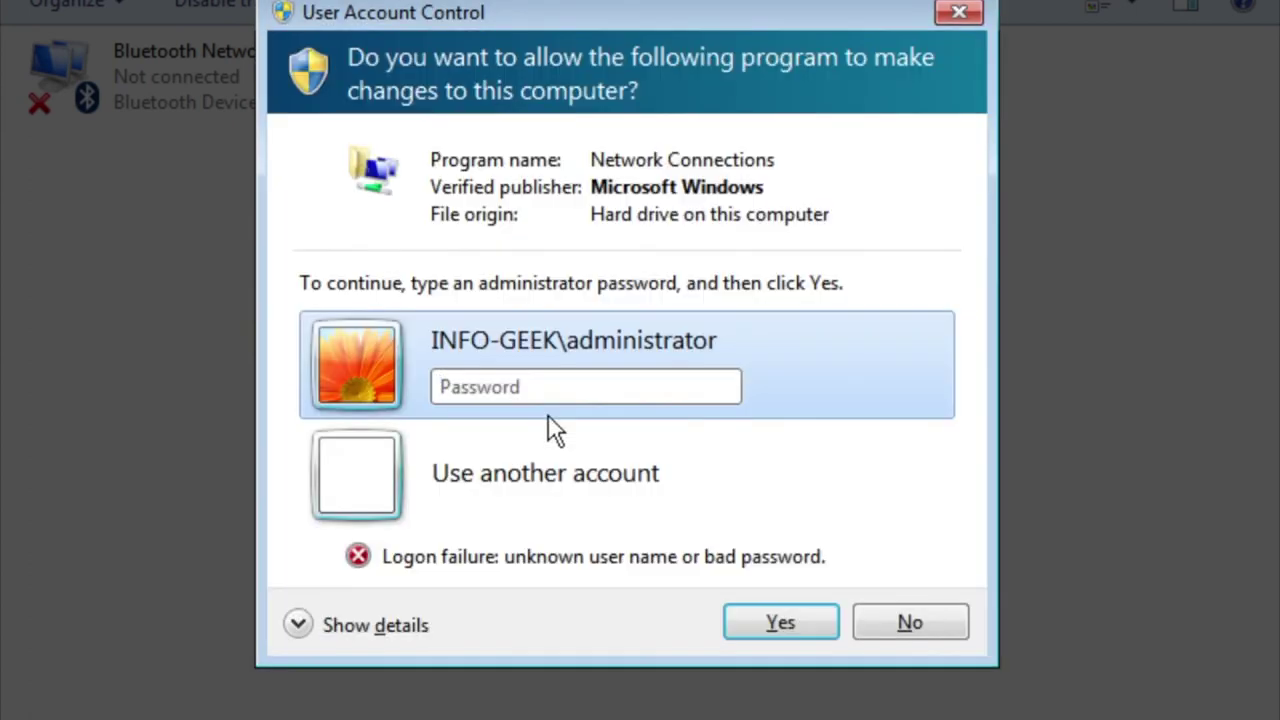
pyautogui.write('•••••••••••')
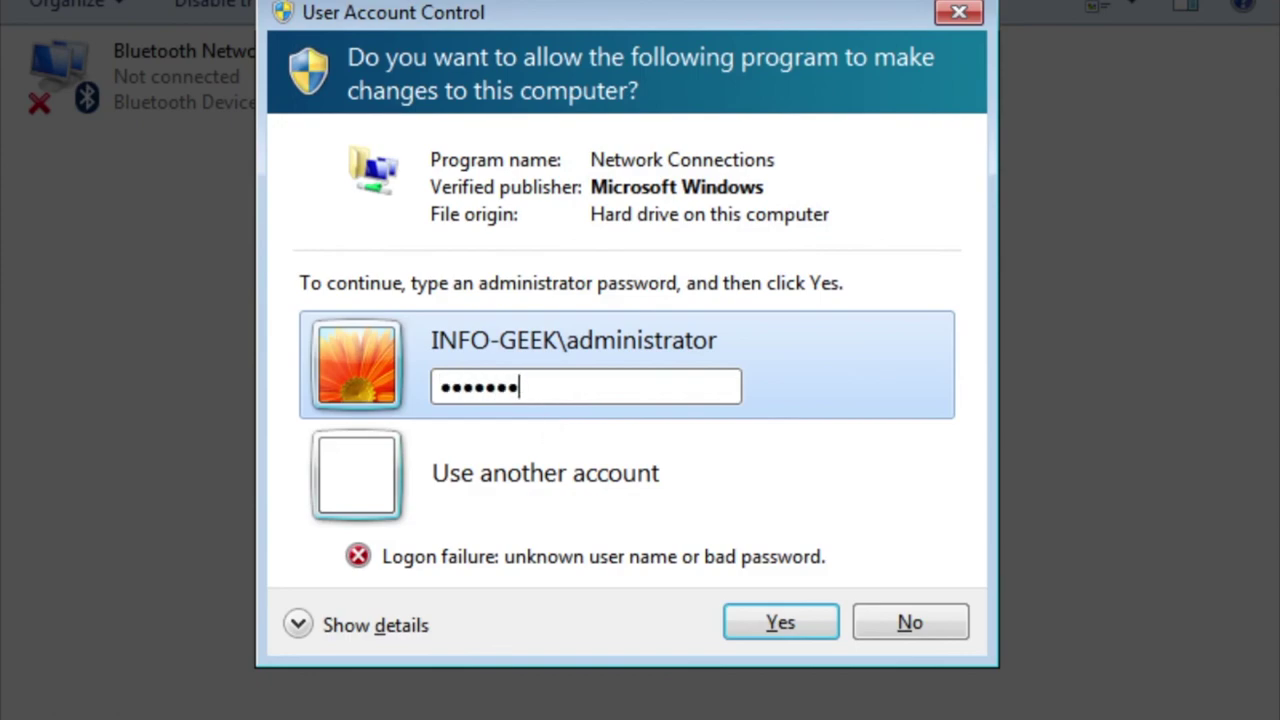
pyautogui.press('Return')
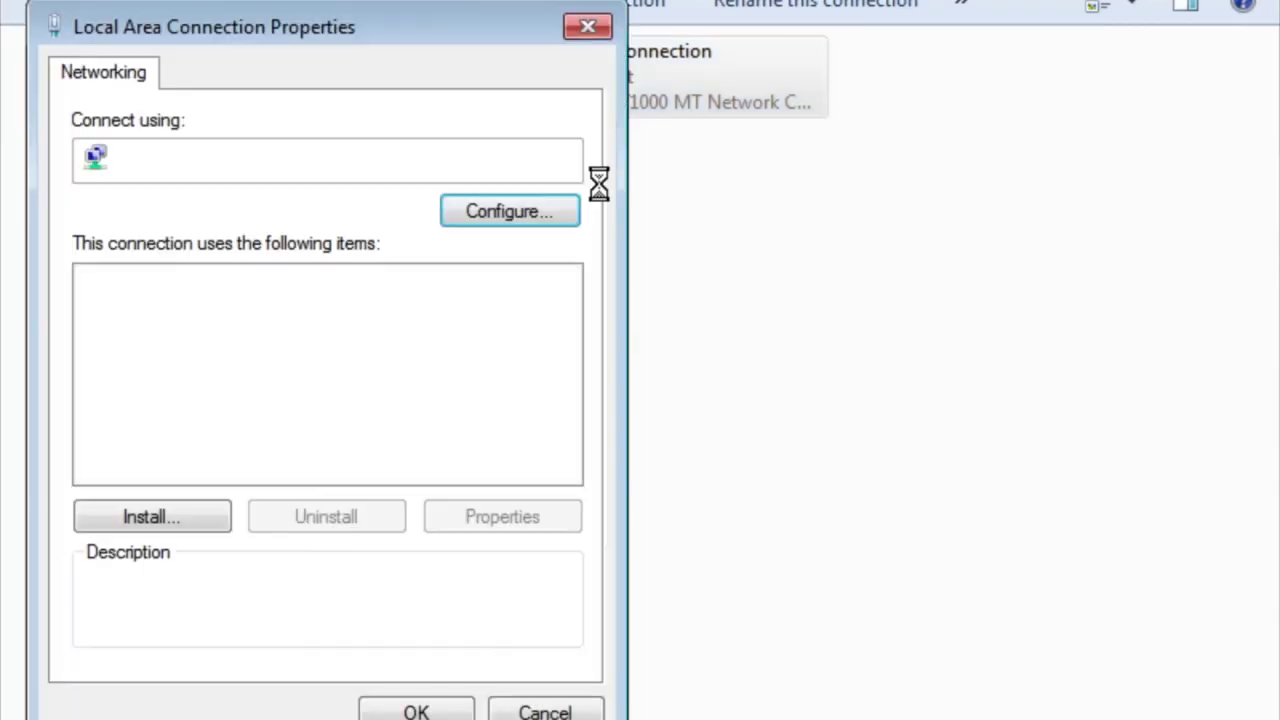
# Set TCP/IPv4 to obtain both the IP address and DNS server addresses automatically.
pyautogui.click(420, 367)
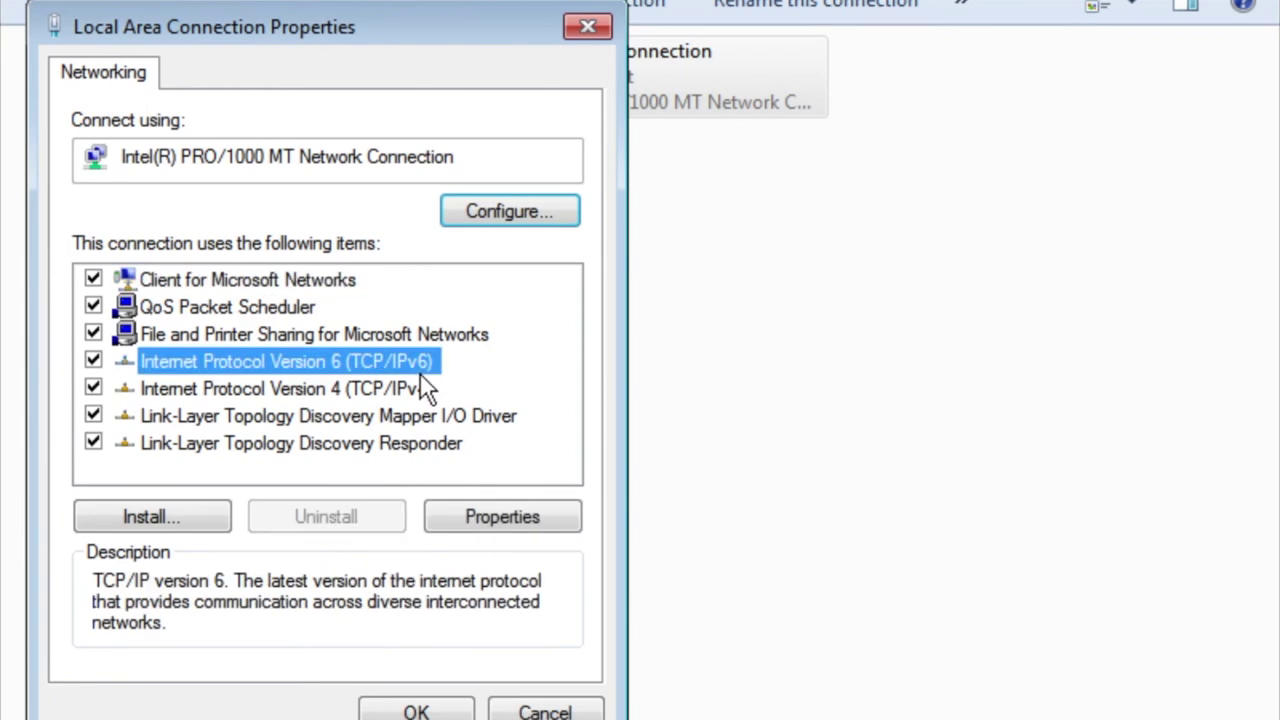
pyautogui.click(420, 392)
pyautogui.click(460, 512)
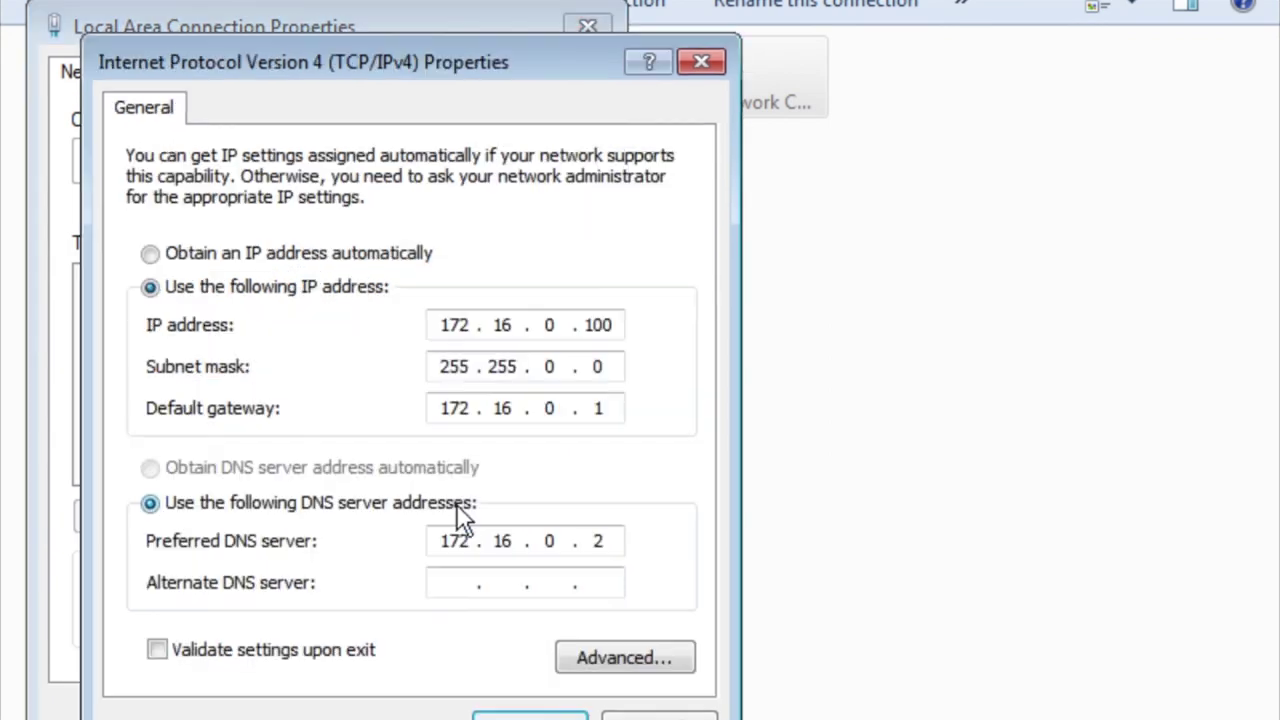
pyautogui.click(410, 256)
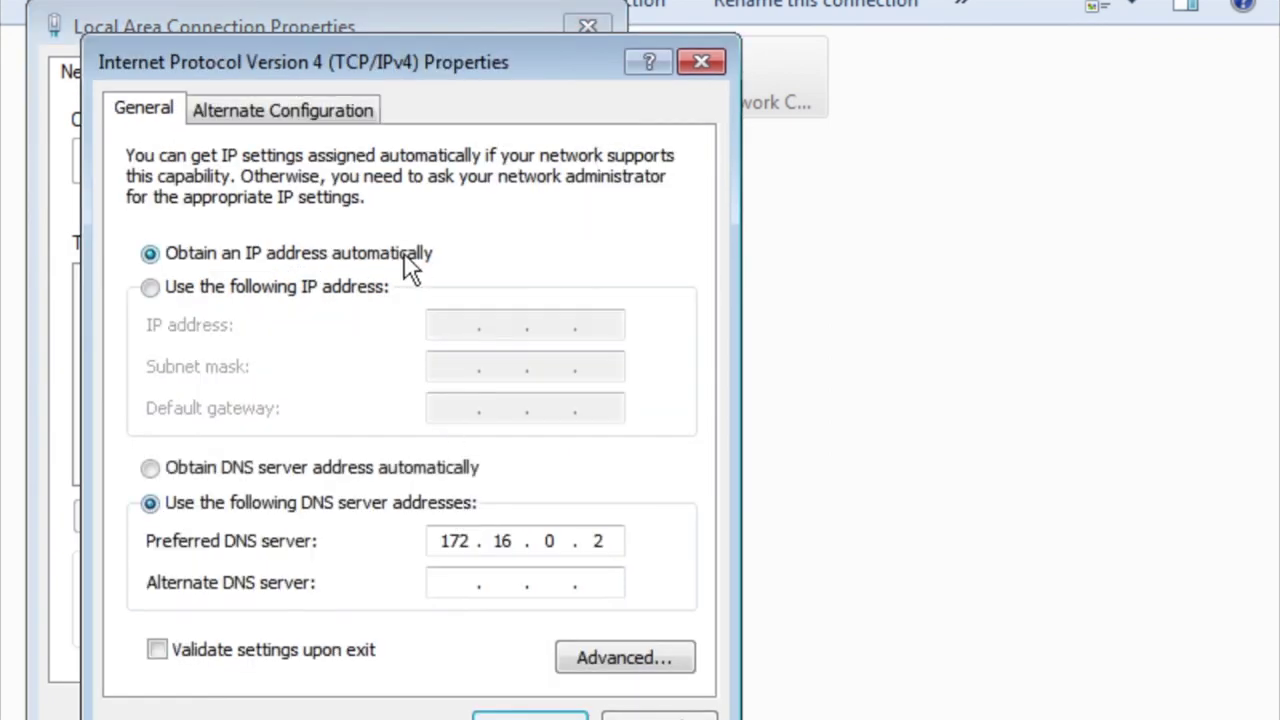
pyautogui.click(395, 467)
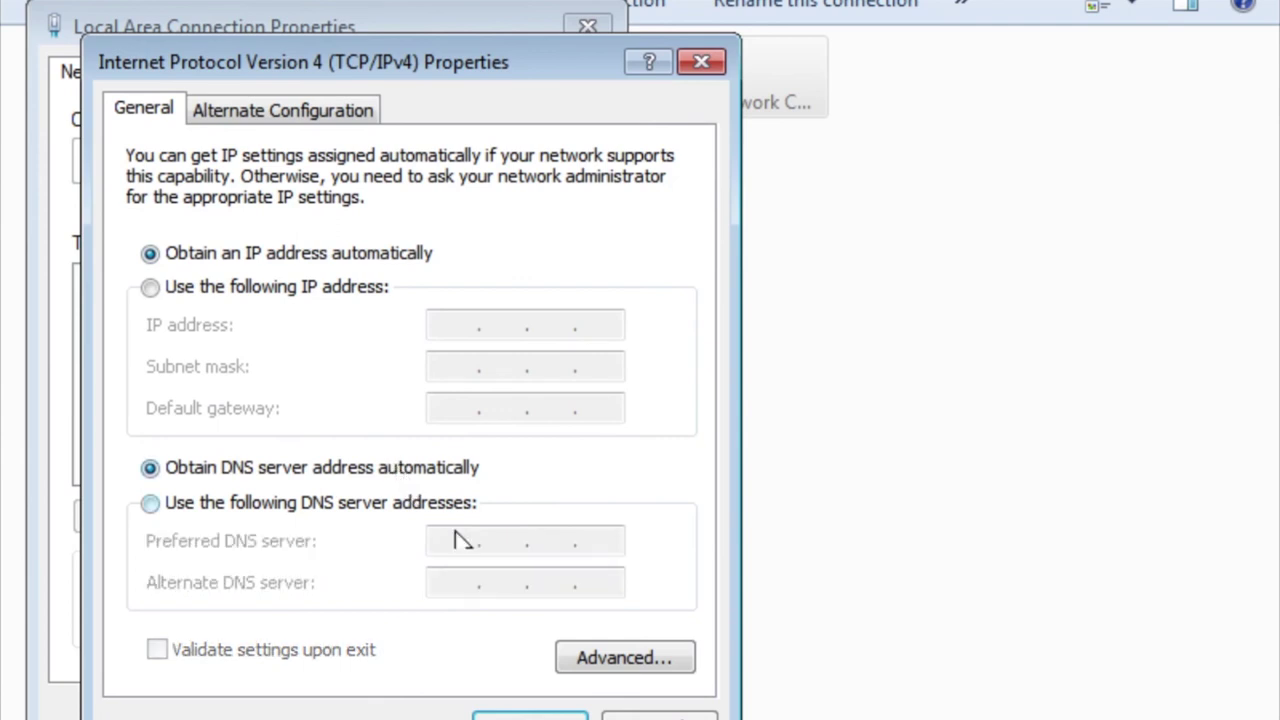
pyautogui.click(505, 715)
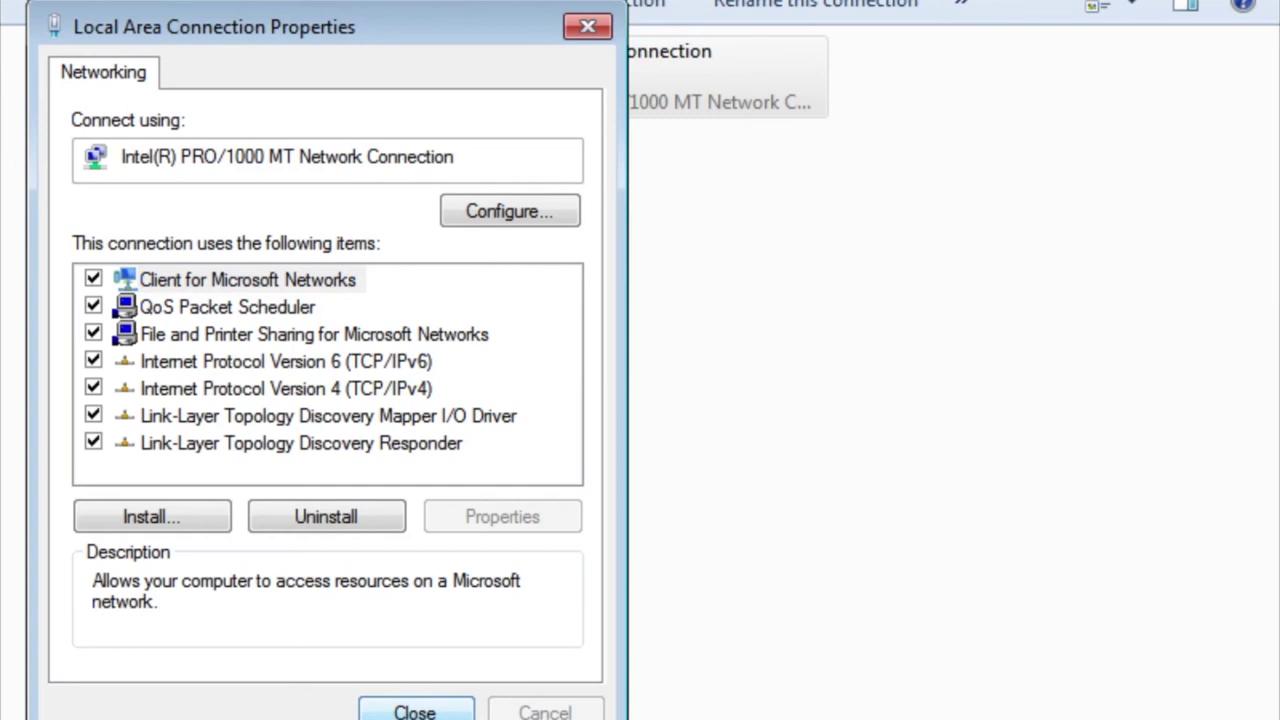
# Open Command Prompt and run ipconfig /release followed by ipconfig /renew.
pyautogui.press('super+r')
pyautogui.write('cmd')
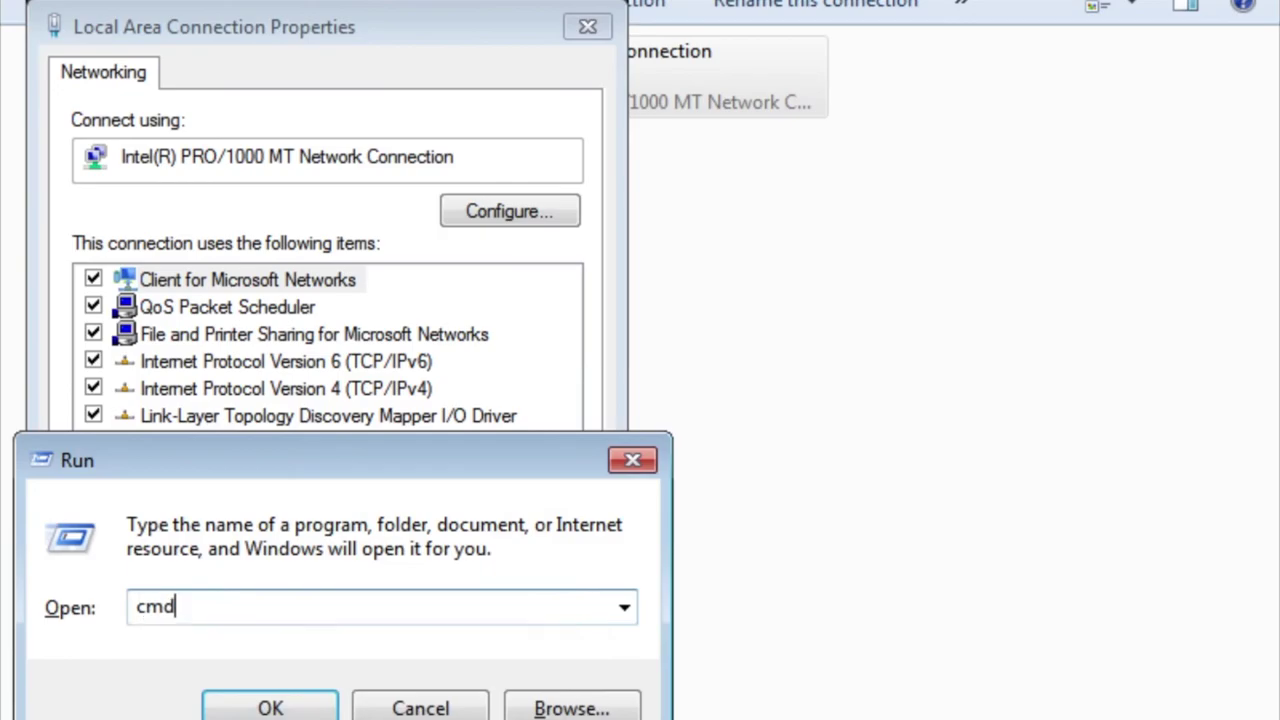
pyautogui.press('Return')
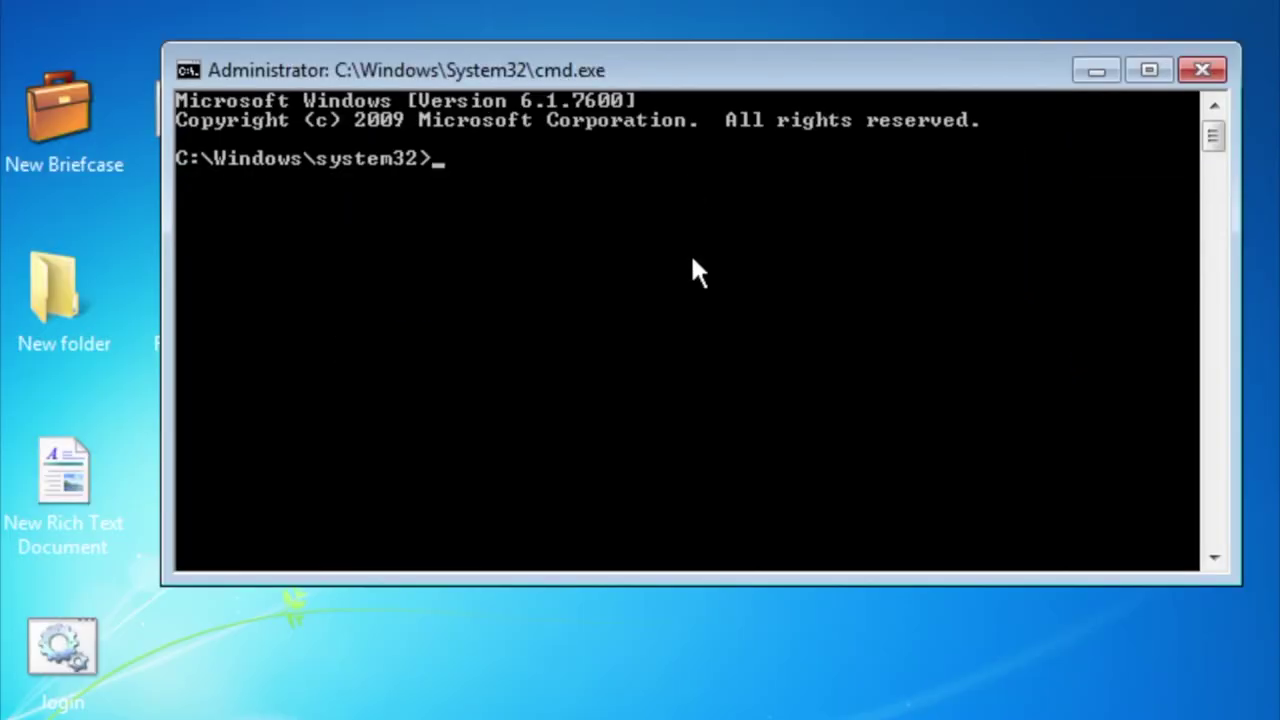
pyautogui.write('ipconfig')
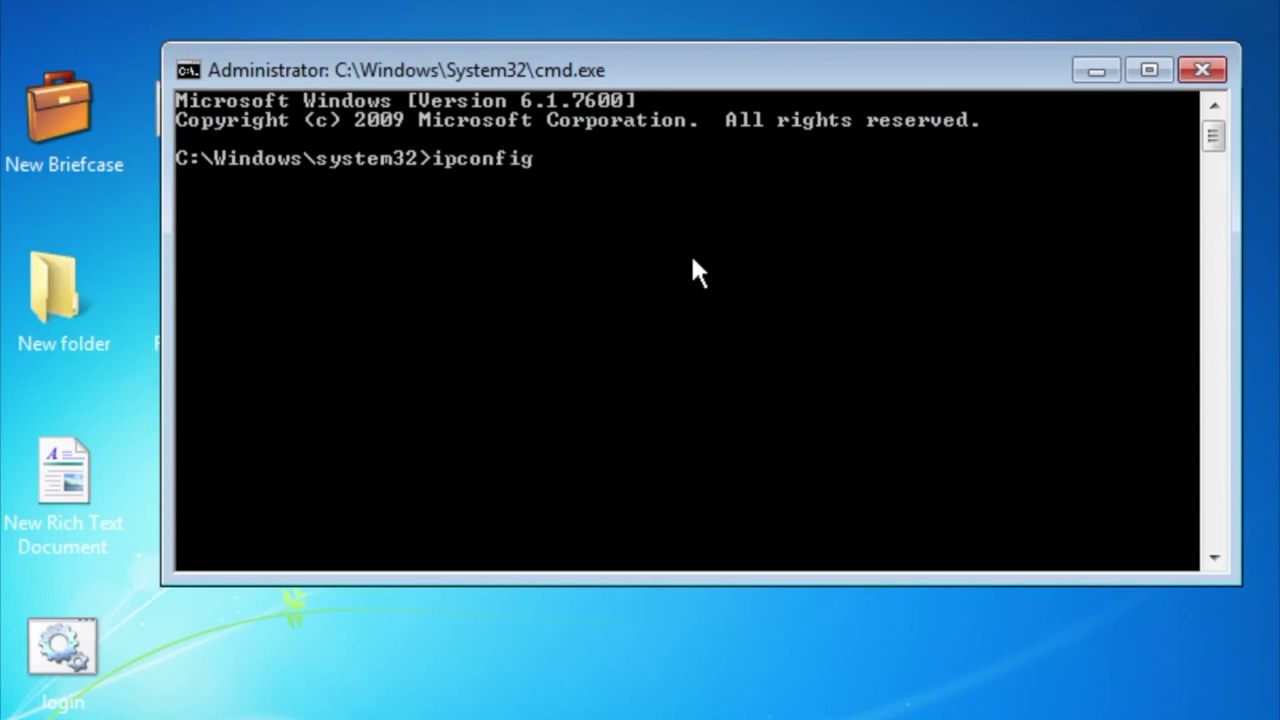
pyautogui.write(' /release')
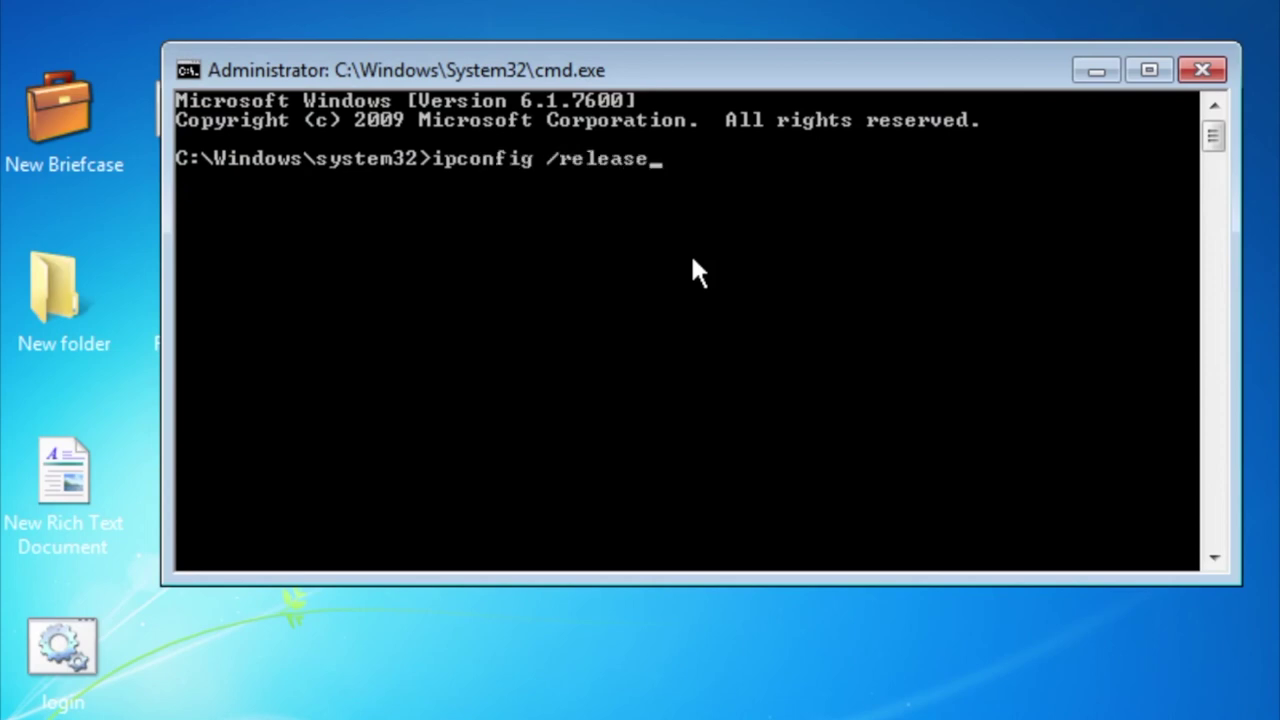
pyautogui.press('Return')
pyautogui.press('Up')
pyautogui.press('BackSpace')
pyautogui.press('BackSpace')
pyautogui.press('BackSpace')
pyautogui.press('BackSpace')
pyautogui.press('BackSpace')
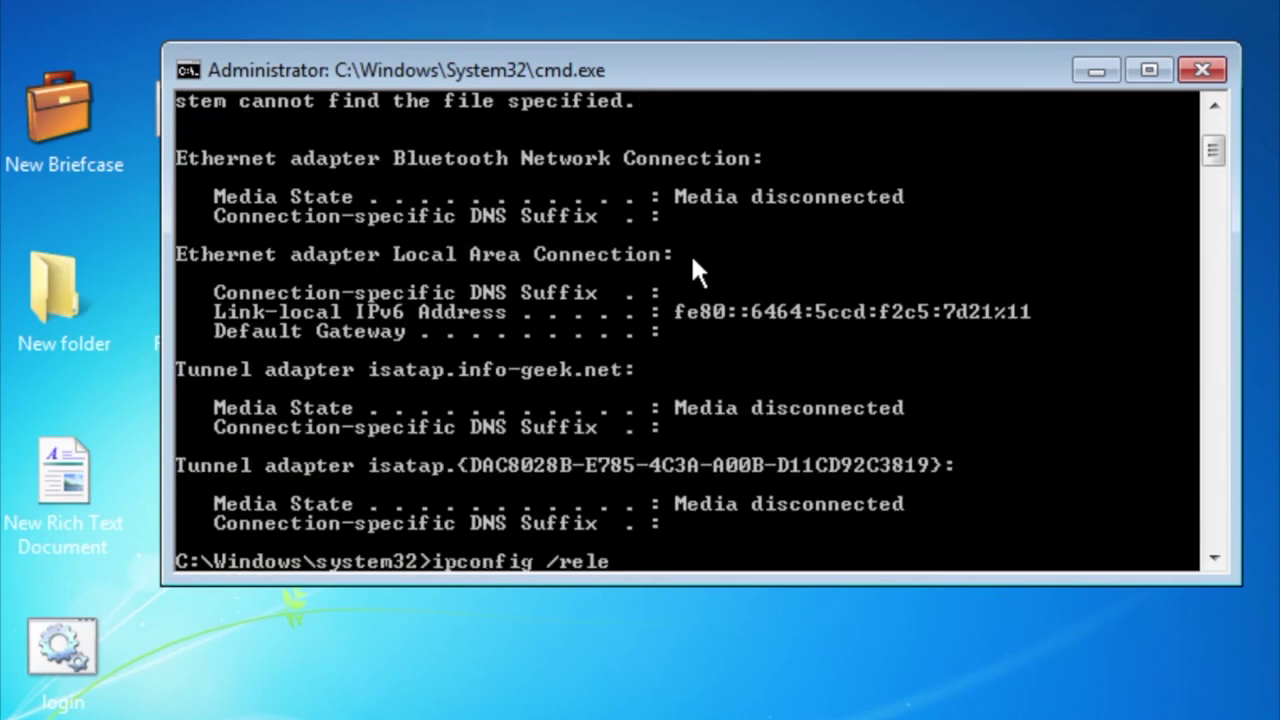
pyautogui.write('new')
pyautogui.press('Return')
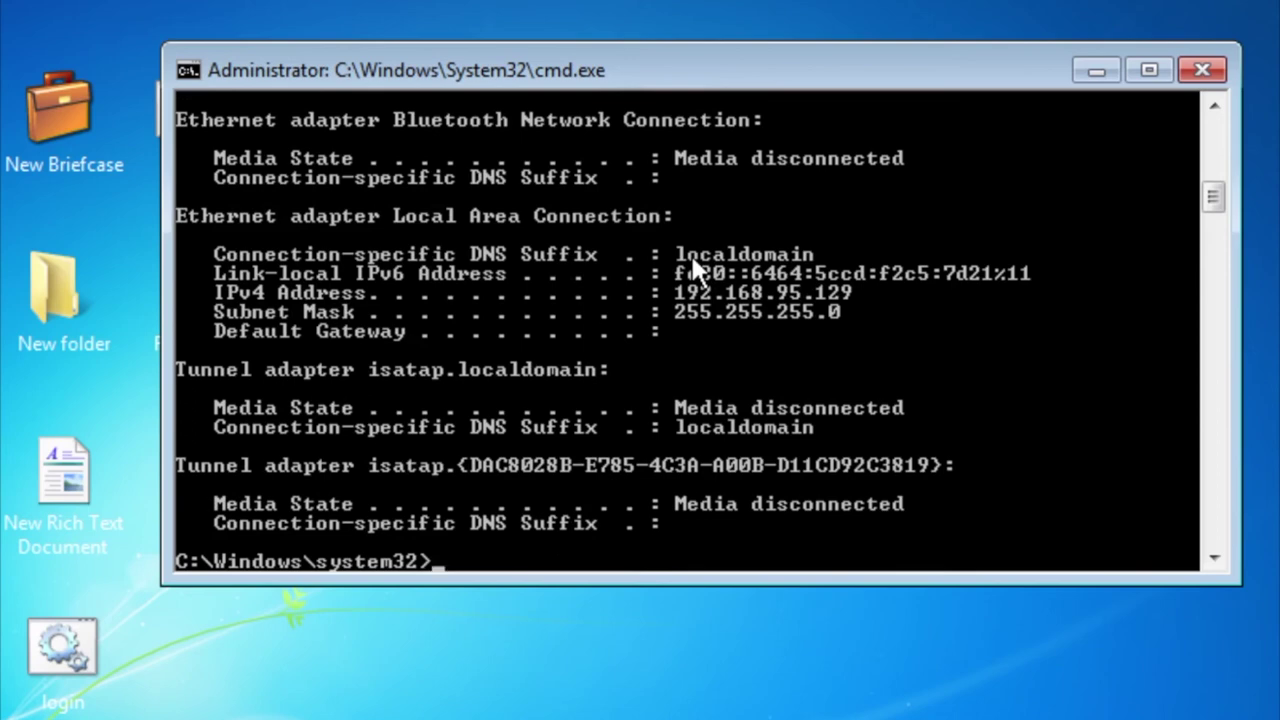
# Repeat the release and renew, then open Network Connections with ncpa.cpl.
pyautogui.press('Up')
pyautogui.press('Up')
pyautogui.press('Return')
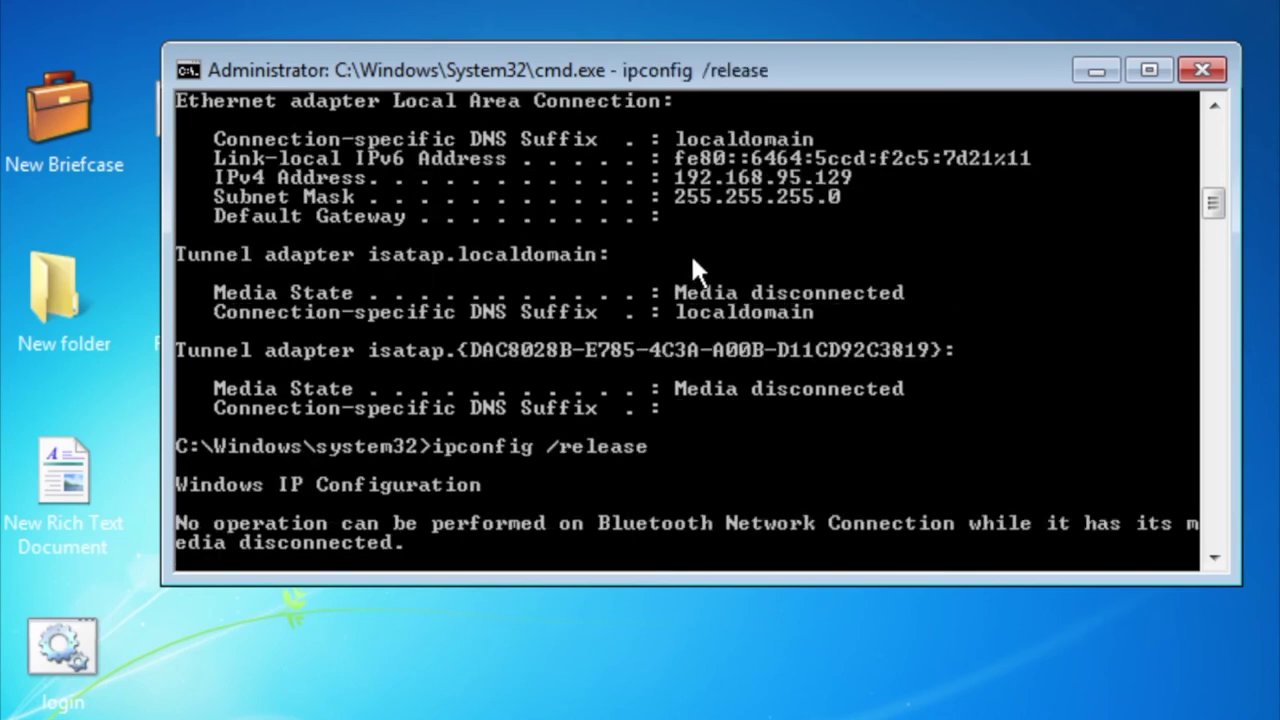
pyautogui.press('Up')
pyautogui.press('Up')
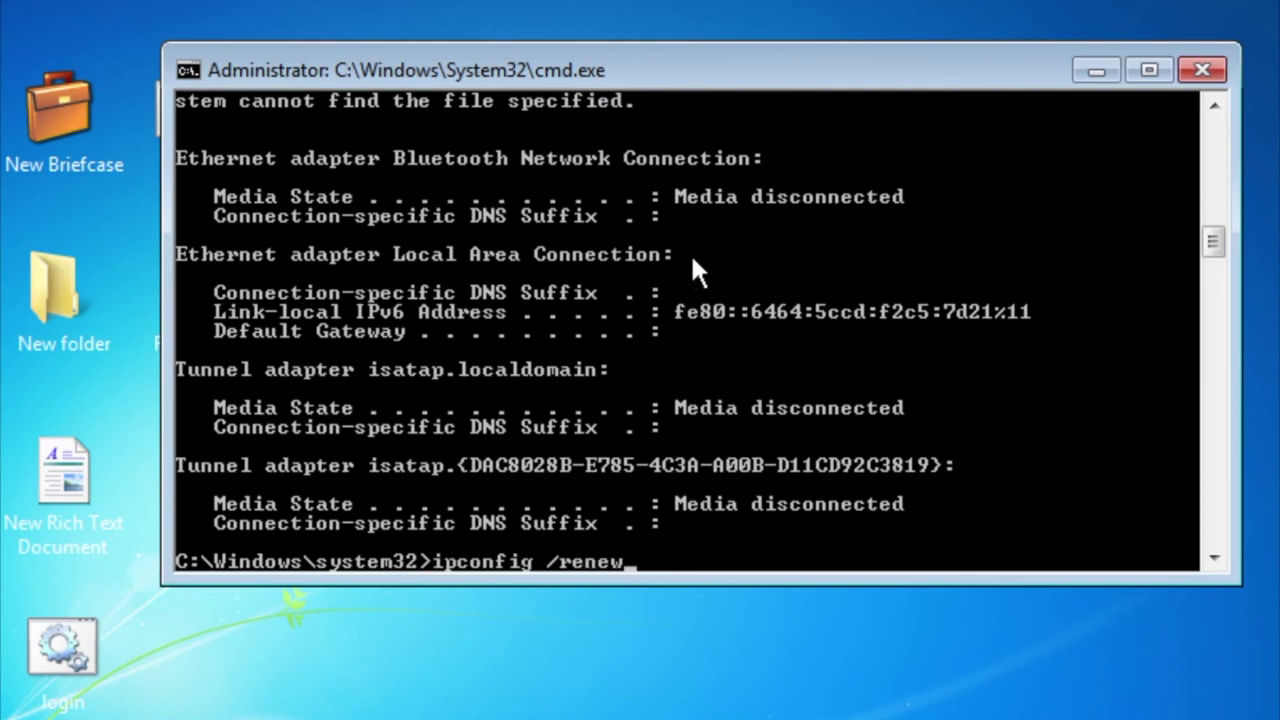
pyautogui.press('Return')
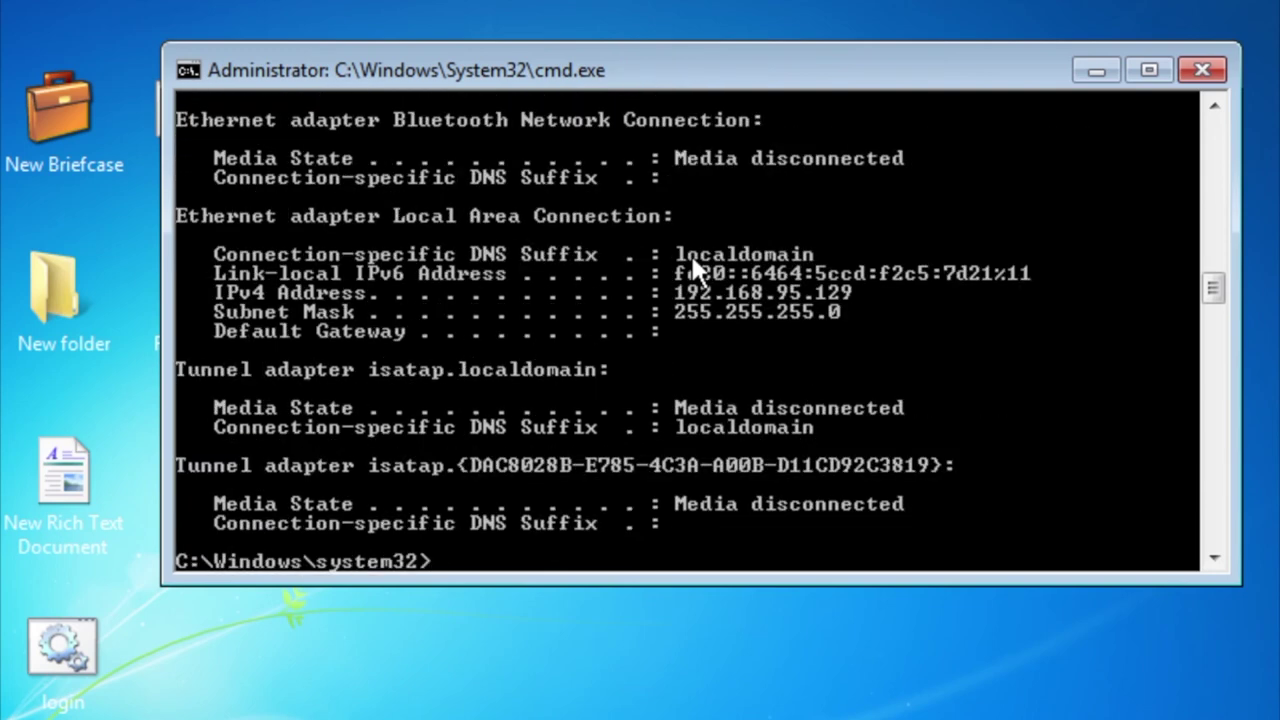
pyautogui.press('super')
pyautogui.press('super')
pyautogui.write('ncpa.cpl')
pyautogui.press('Return')
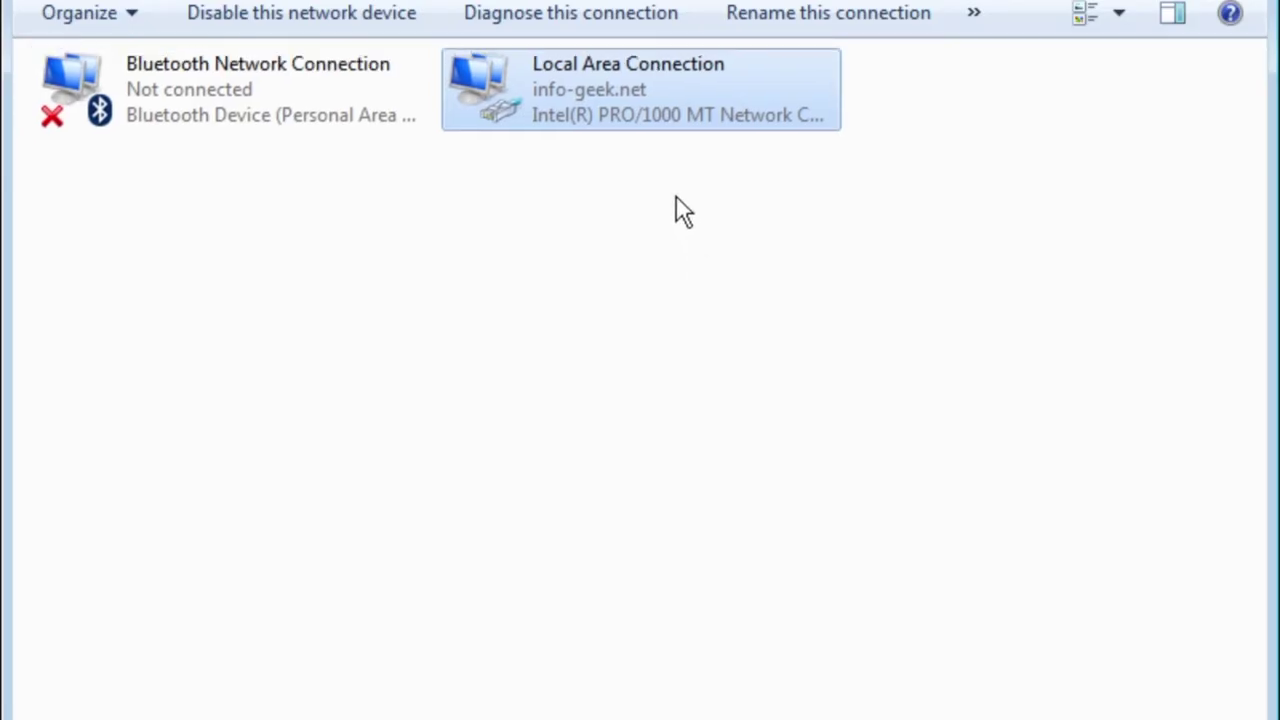
# Disable the Local Area Connection, authorising with administrator credentials.
pyautogui.rightClick(656, 115)
pyautogui.click(672, 133)
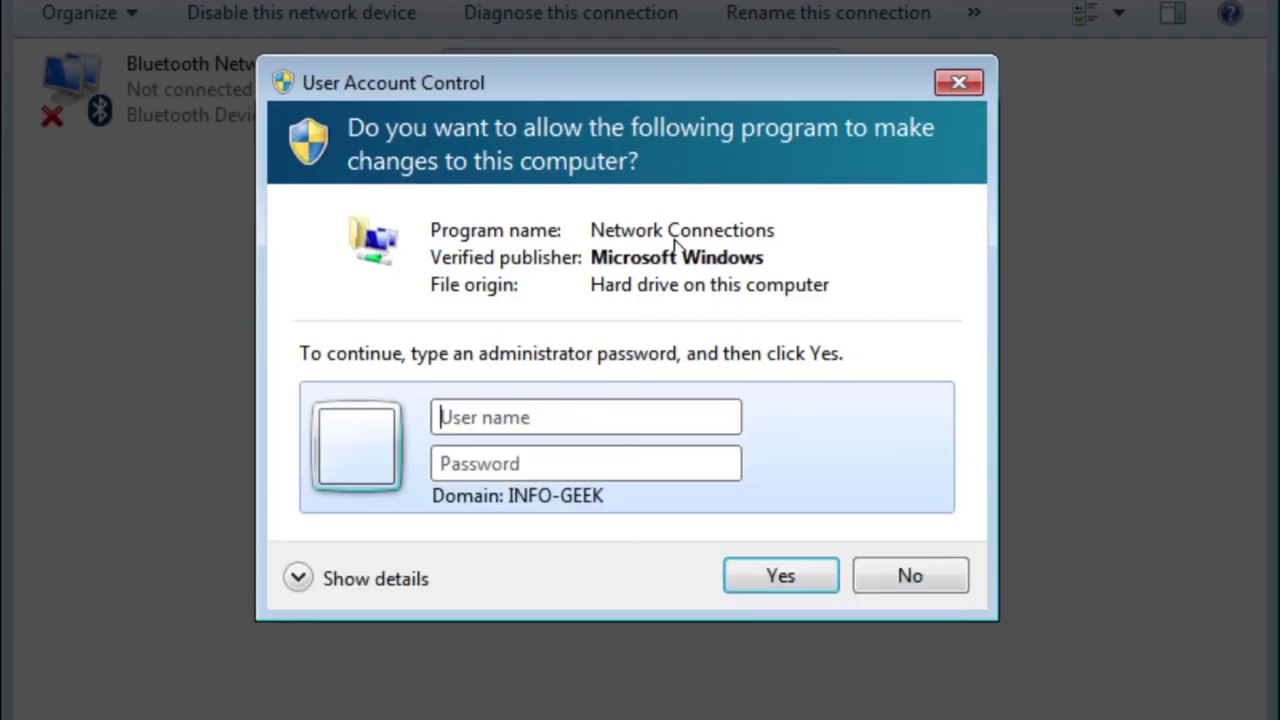
pyautogui.write('administrator')
pyautogui.press('Tab')
pyautogui.write('********')
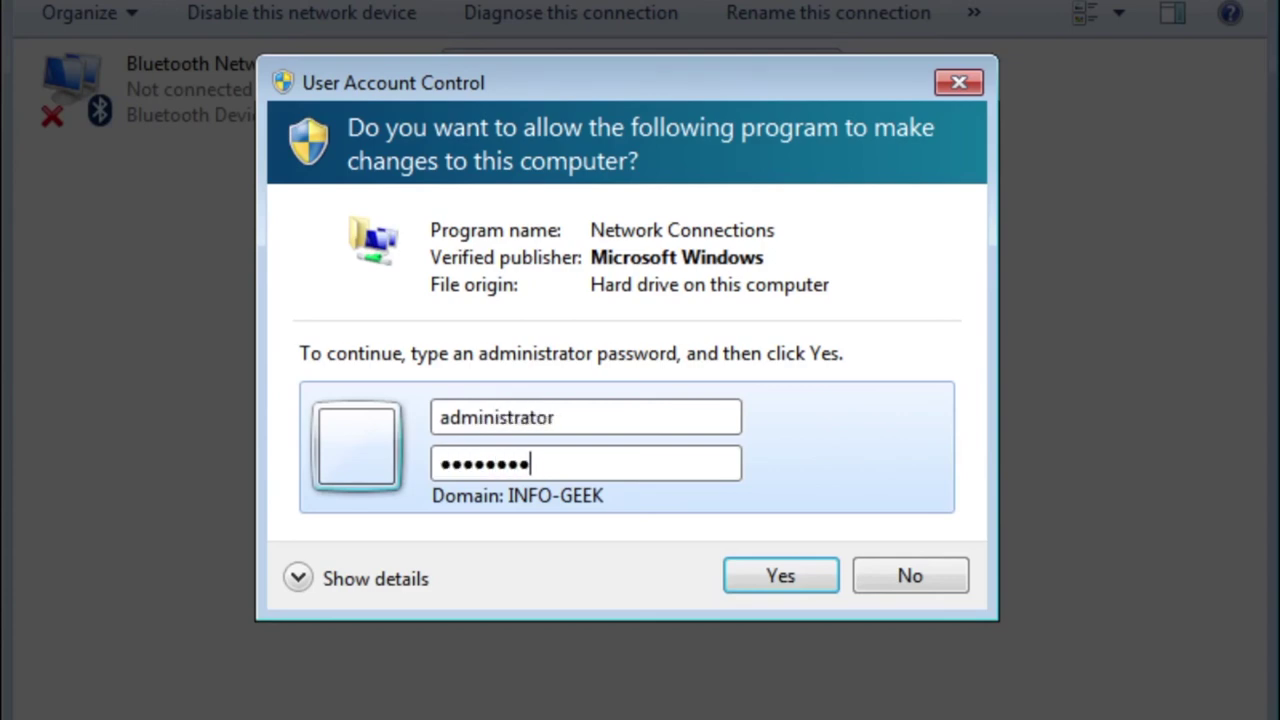
pyautogui.press('Return')
# Re-enable the Local Area Connection, authorising with administrator credentials again.
pyautogui.rightClick(631, 110)
pyautogui.click(648, 125)
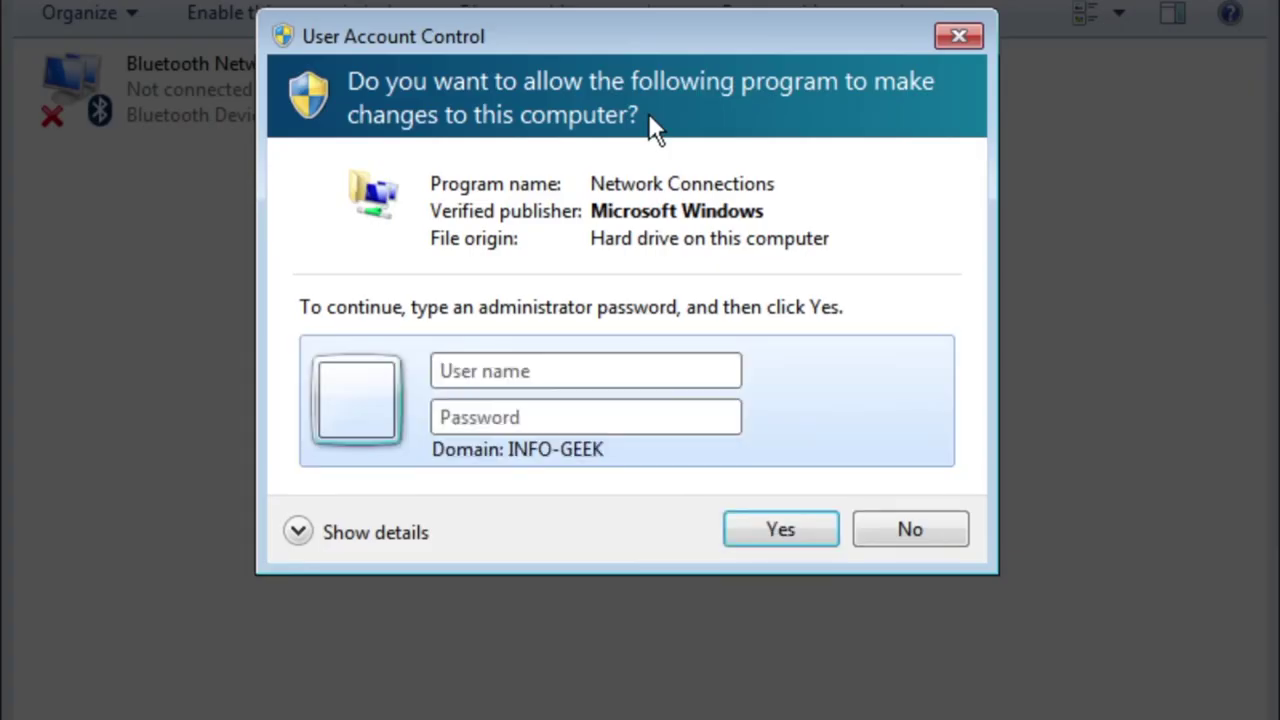
pyautogui.write('administrator')
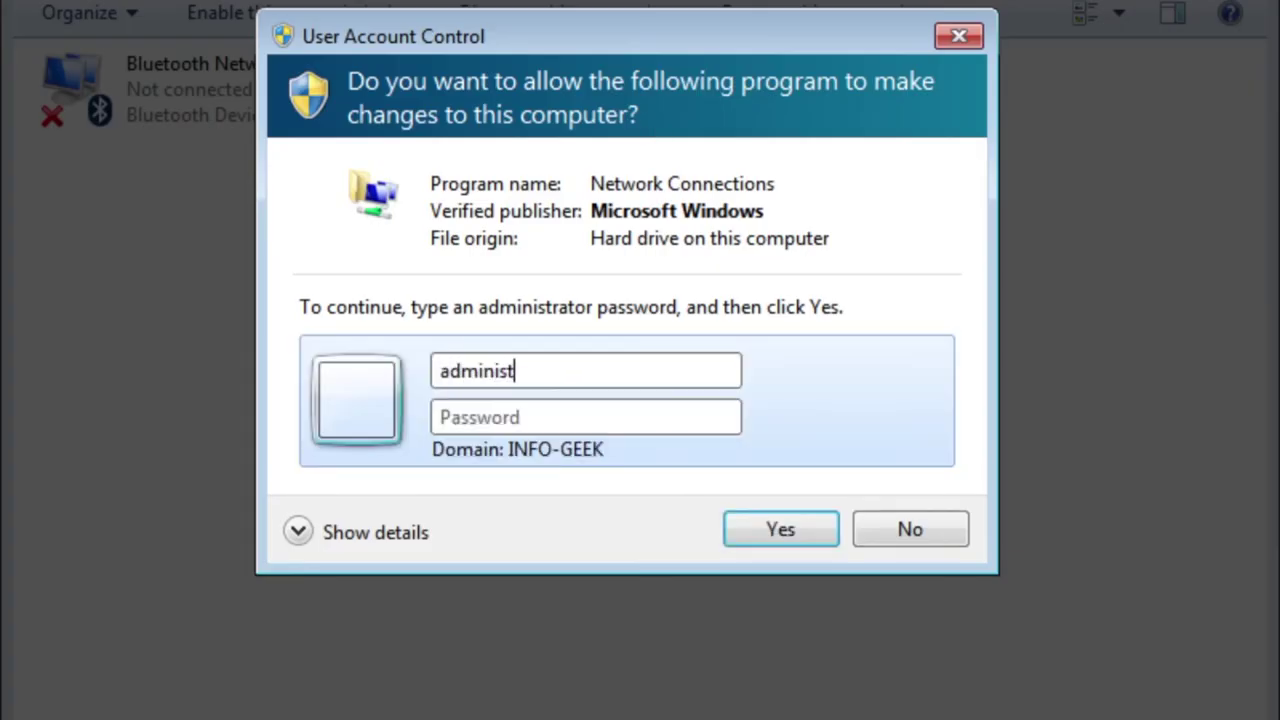
pyautogui.press('Tab')
pyautogui.write('•••••••••••')
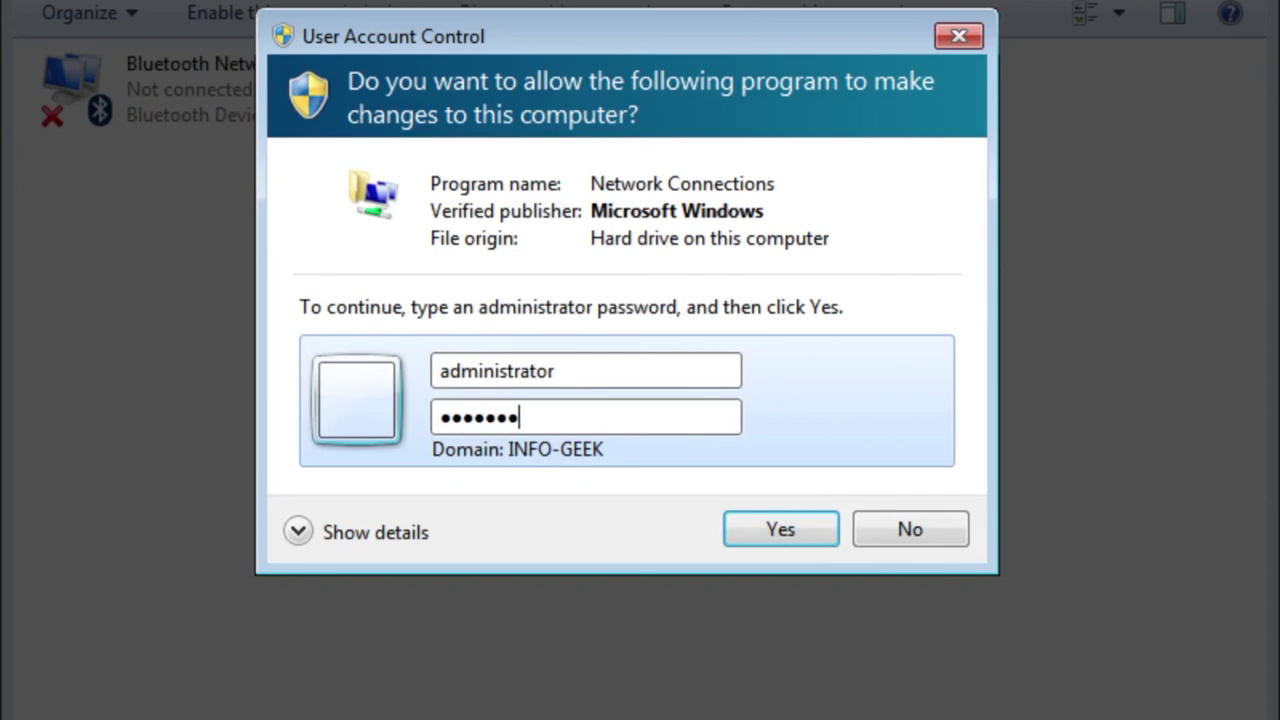
pyautogui.press('Return')
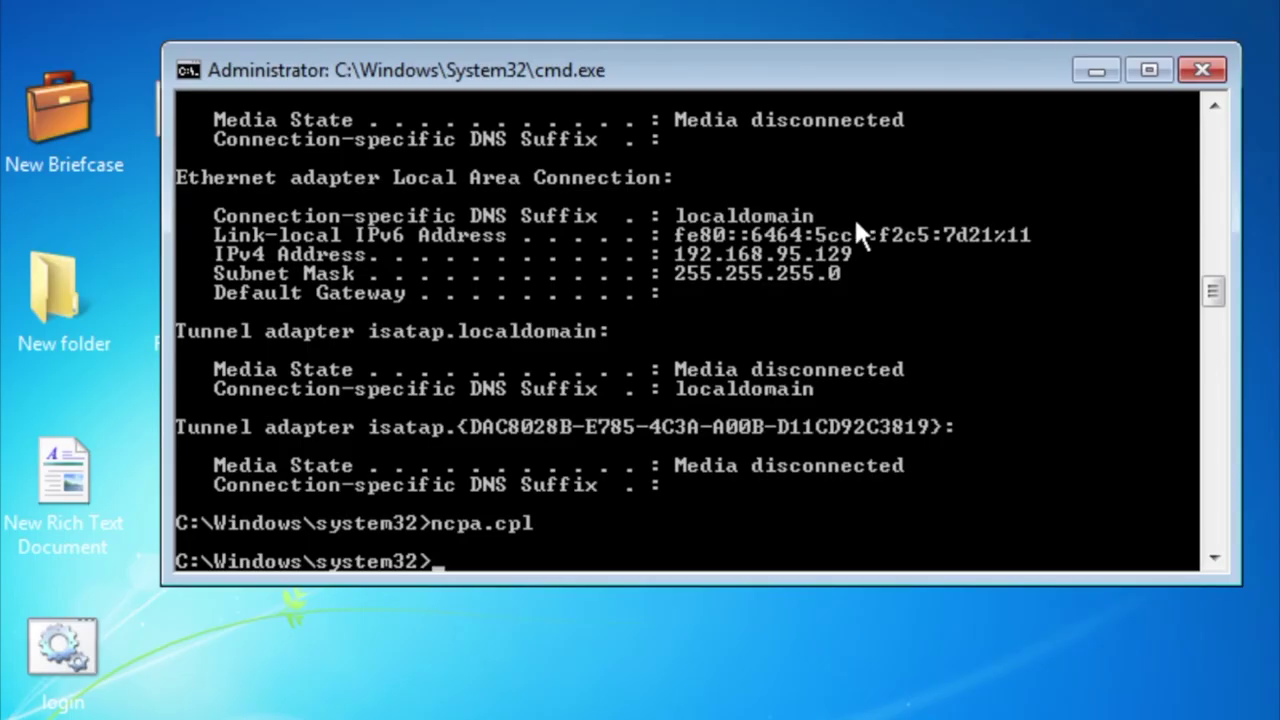
# Run ipconfig and ipconfig /all, confirming lease 172.16.0.111 on info-geek.net from 172.16.0.2.
pyautogui.write('ipconfig')
pyautogui.press('Return')
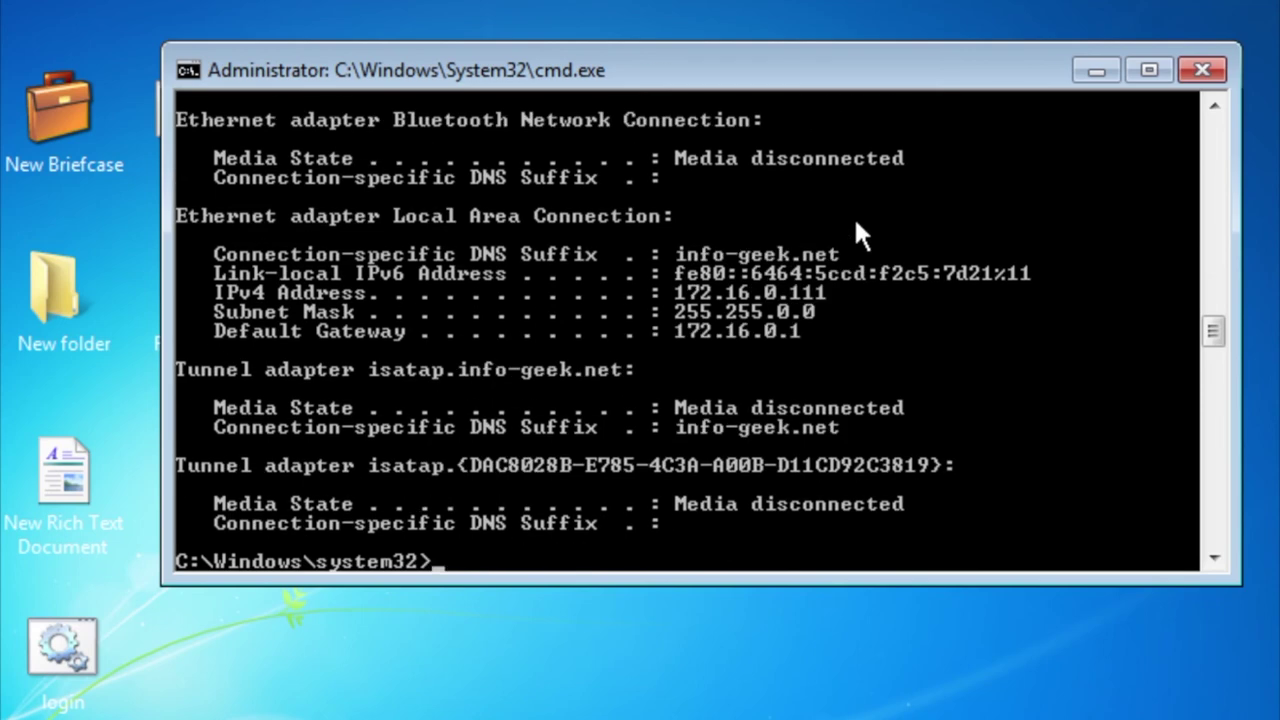
pyautogui.press('Up')
pyautogui.write('/all')
pyautogui.press('Return')
pyautogui.scroll(4, 849, 221)
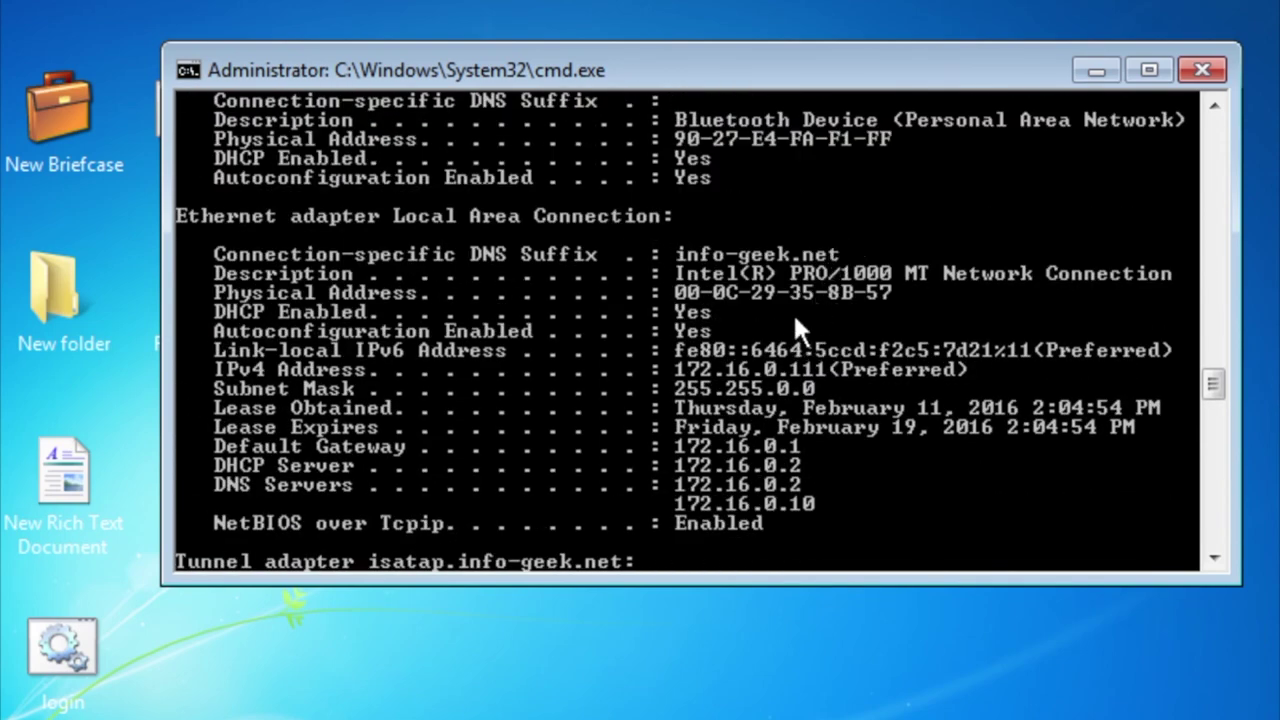
pyautogui.scroll(3, 795, 318)
pyautogui.scroll(-3, 792, 318)
pyautogui.scroll(4, 791, 320)
pyautogui.scroll(-7, 791, 320)
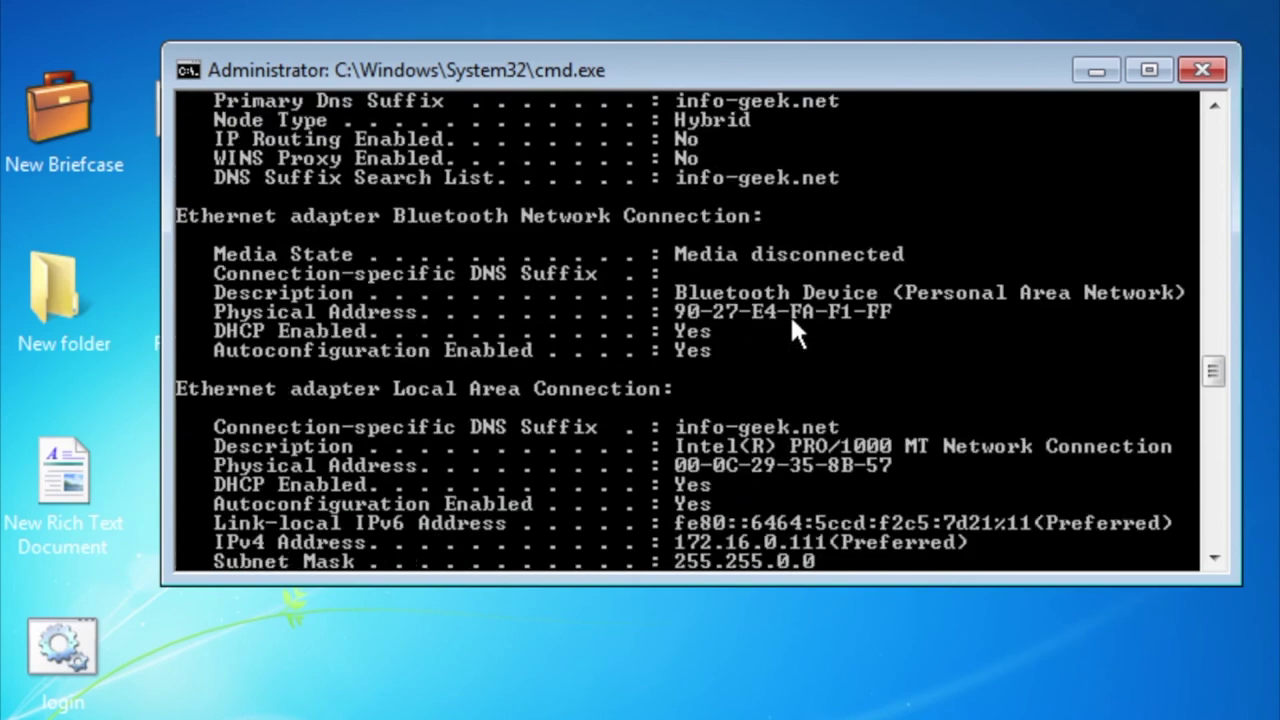
pyautogui.scroll(-3, 789, 331)
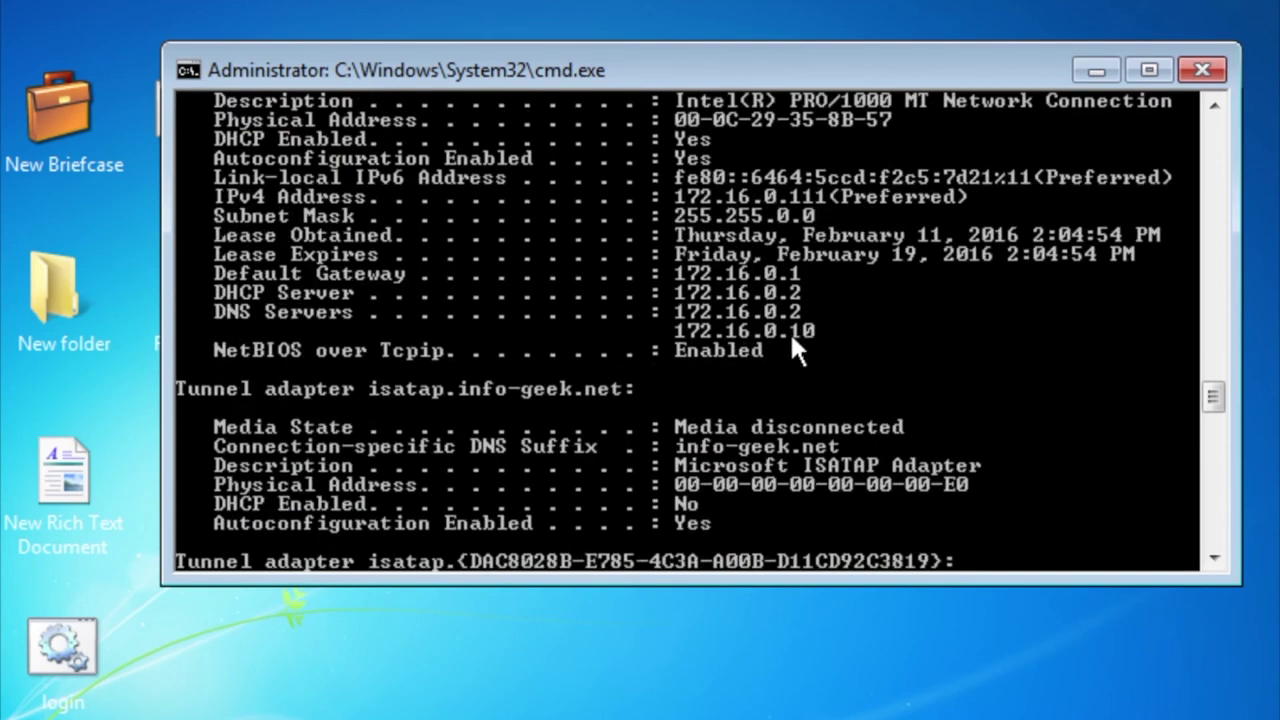
pyautogui.scroll(2, 789, 331)
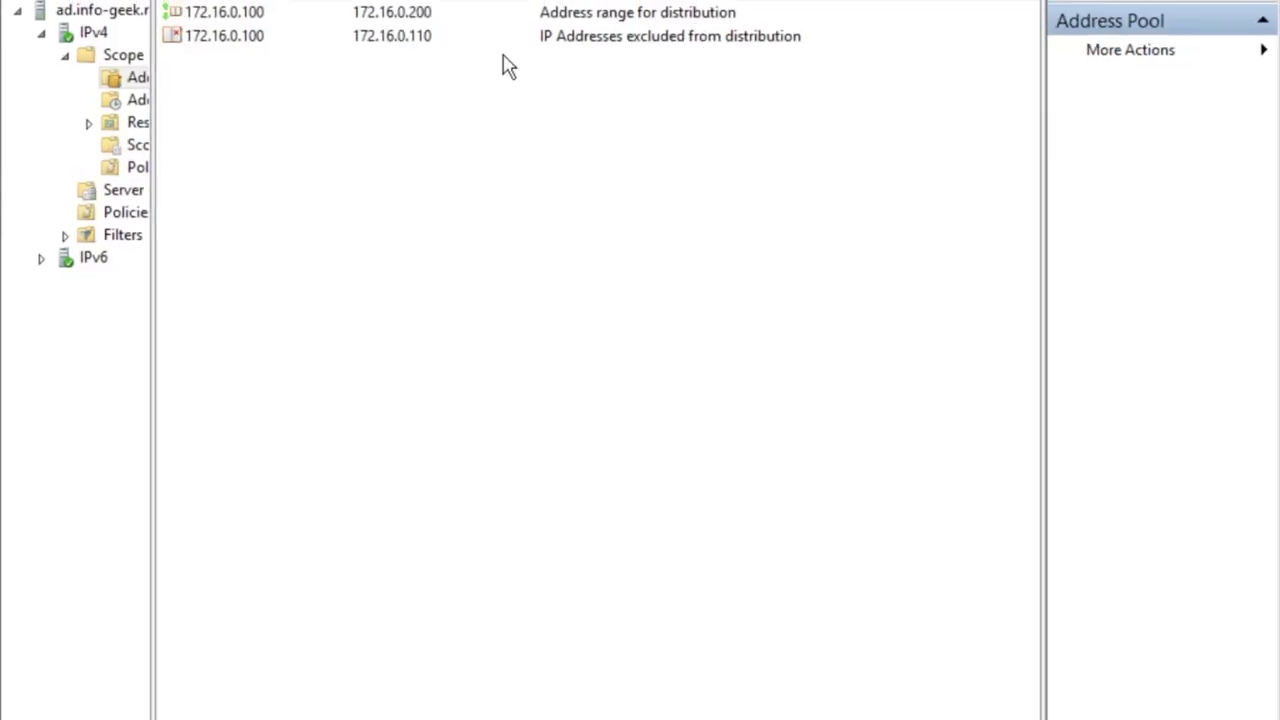
pyautogui.click(256, 14)
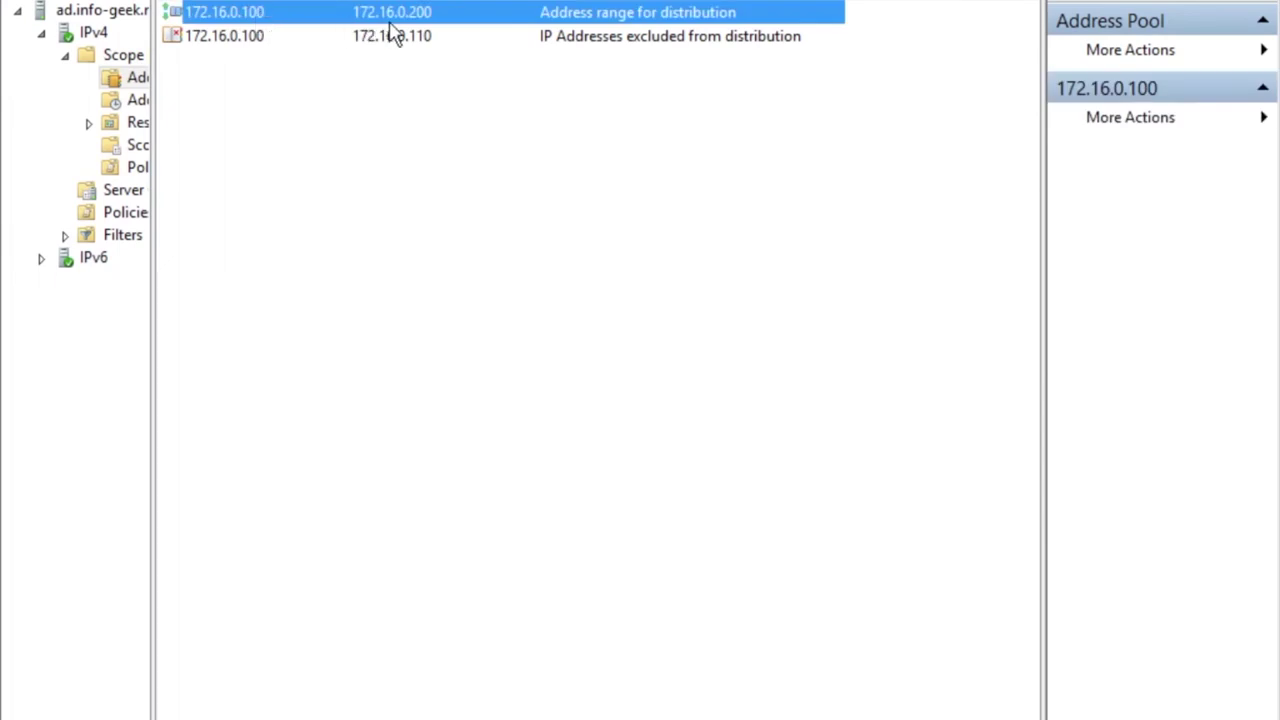
pyautogui.click(352, 44)
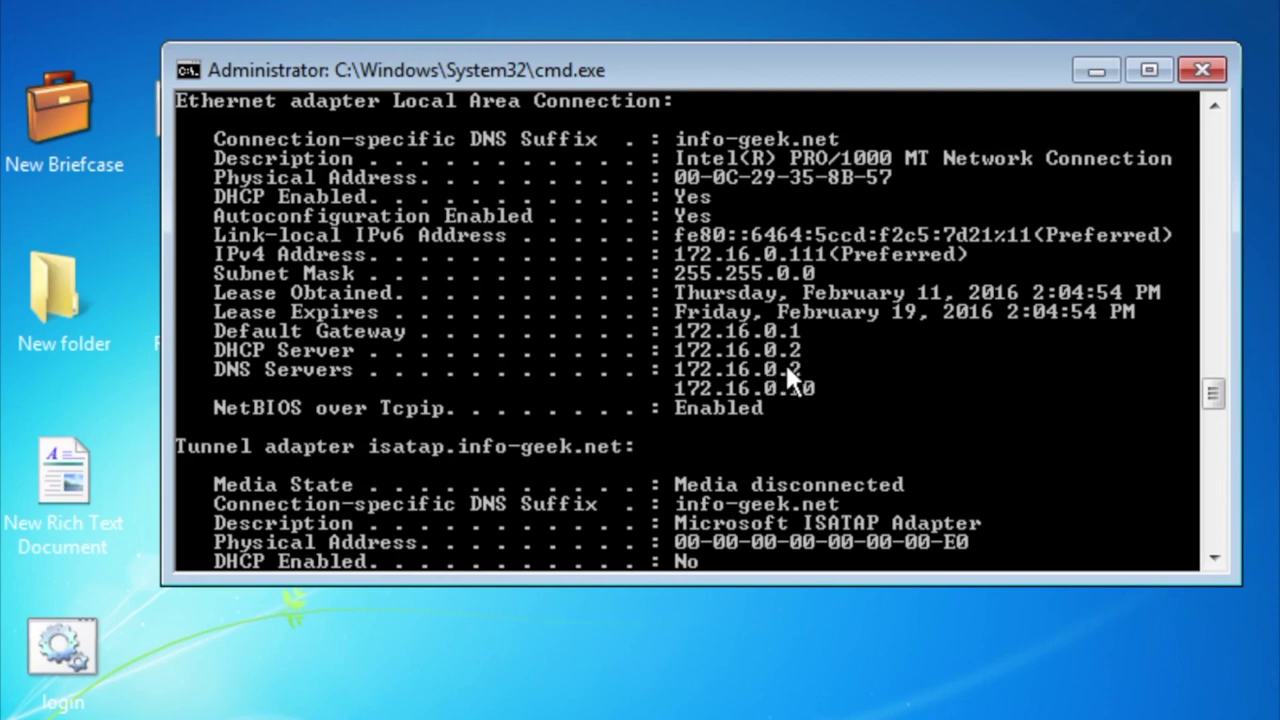
# Switch to the Windows 7 VM and clear the Command Prompt with cls.
pyautogui.scroll(-6, 783, 388)
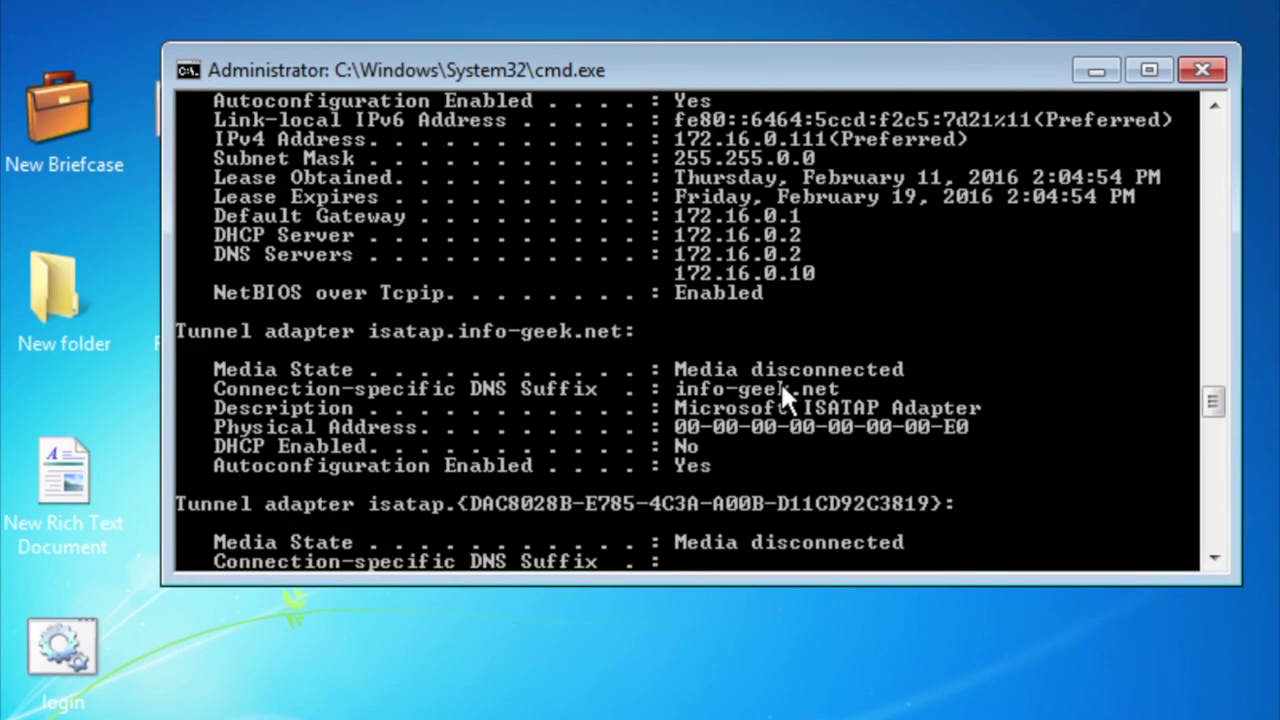
pyautogui.hotkey('ctrl', 'Right')
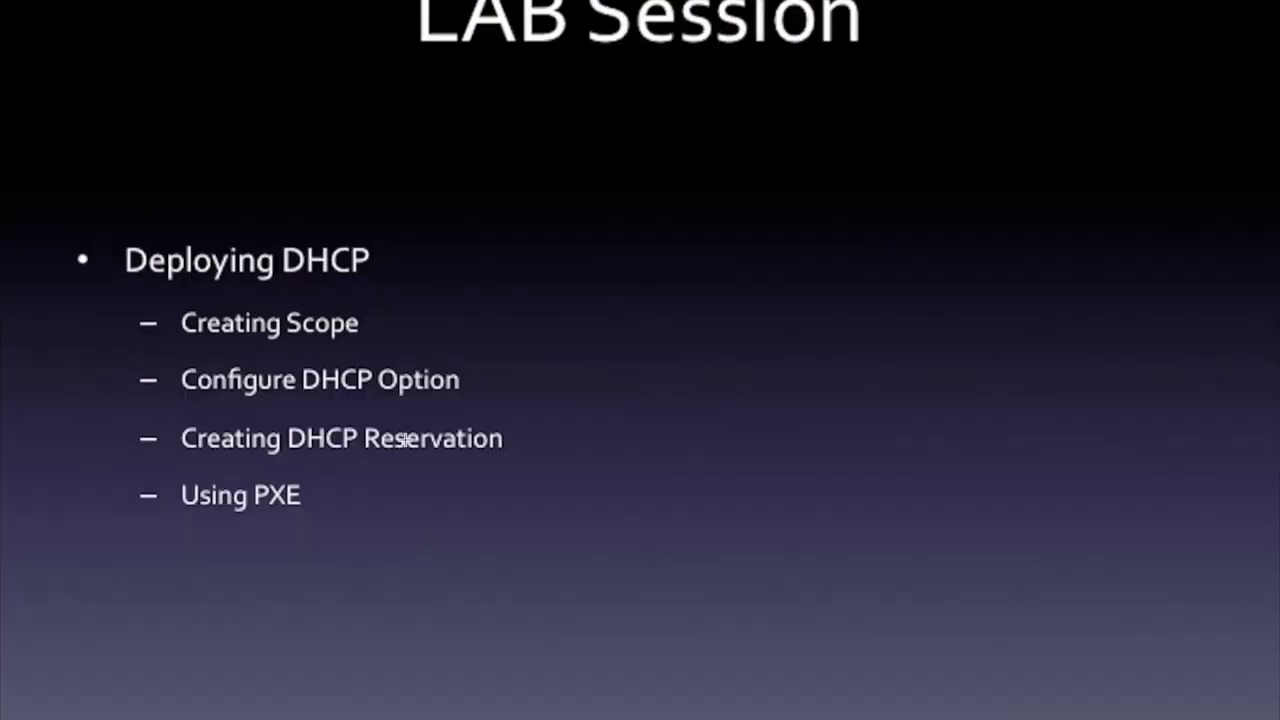
pyautogui.hotkey('ctrl', 'Up')
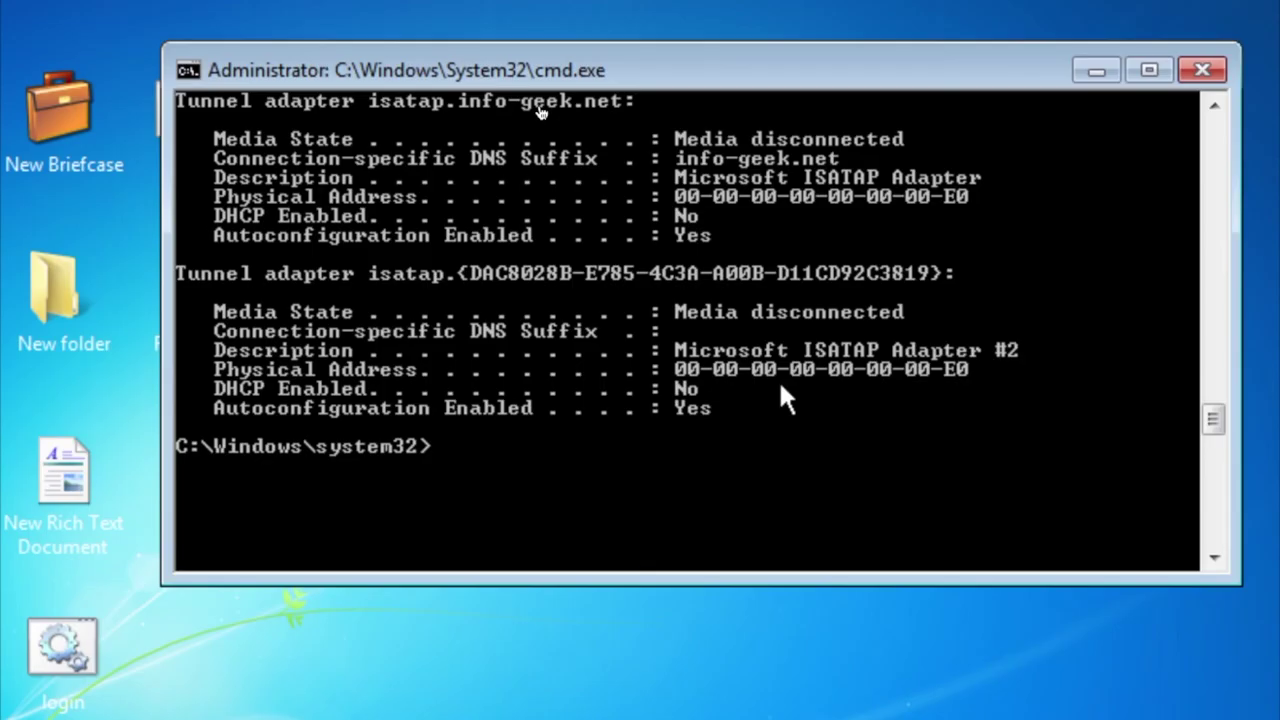
pyautogui.write('ipconfig /all')
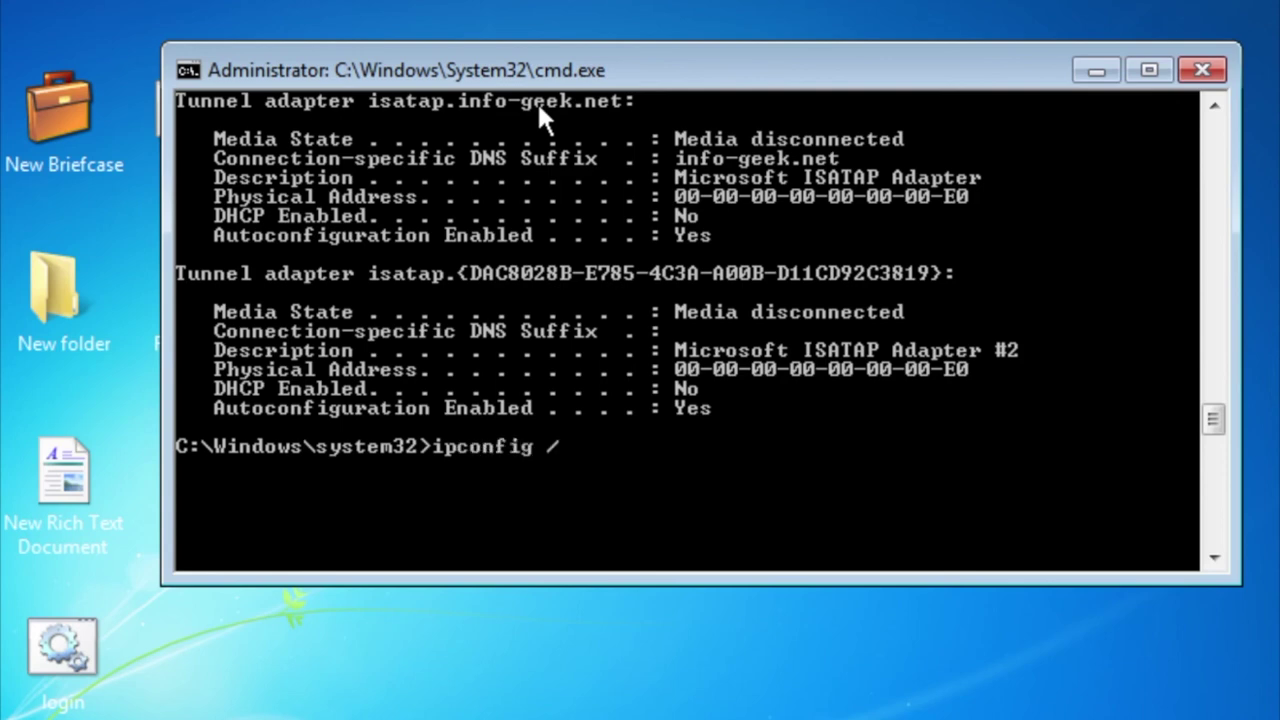
pyautogui.press('BackSpace')
pyautogui.press('BackSpace')
pyautogui.press('BackSpace')
pyautogui.press('BackSpace')
pyautogui.press('BackSpace')
pyautogui.press('BackSpace')
pyautogui.press('BackSpace')
pyautogui.press('BackSpace')
pyautogui.press('BackSpace')
pyautogui.press('BackSpace')
pyautogui.press('BackSpace')
pyautogui.press('BackSpace')
pyautogui.press('BackSpace')
pyautogui.write('clscr')
pyautogui.press('Return')
pyautogui.write('cls')
pyautogui.press('Return')
# Run ipconfig /all and find the adapter's physical address 00-0C-29-35-8B-57.
pyautogui.write('ipconfig /all')
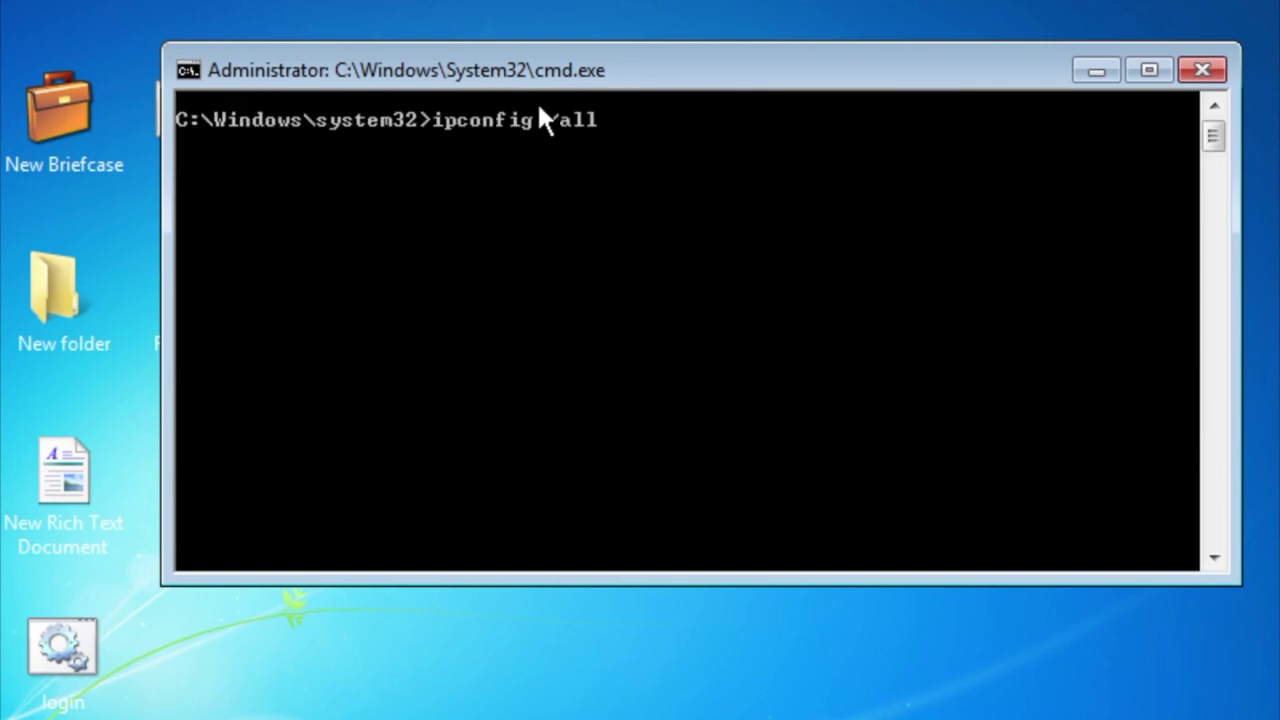
pyautogui.press('Return')
pyautogui.scroll(7, 628, 308)
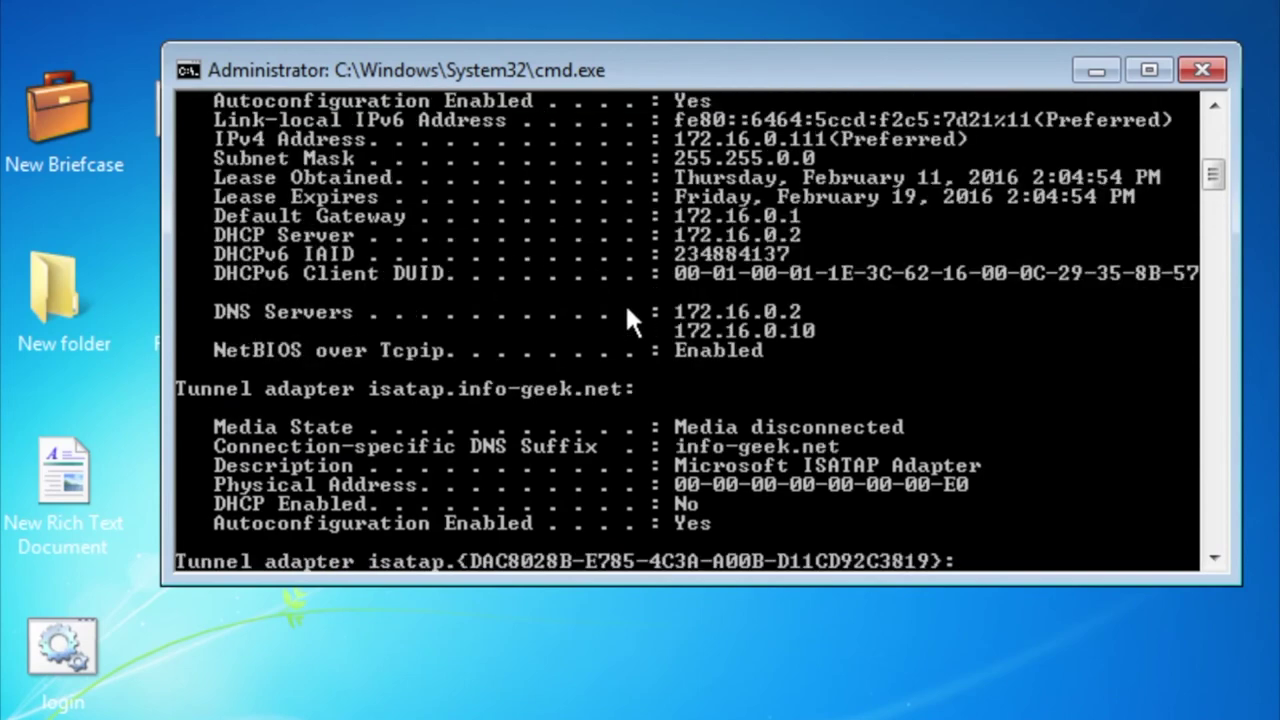
pyautogui.scroll(-2, 628, 308)
pyautogui.scroll(2, 628, 308)
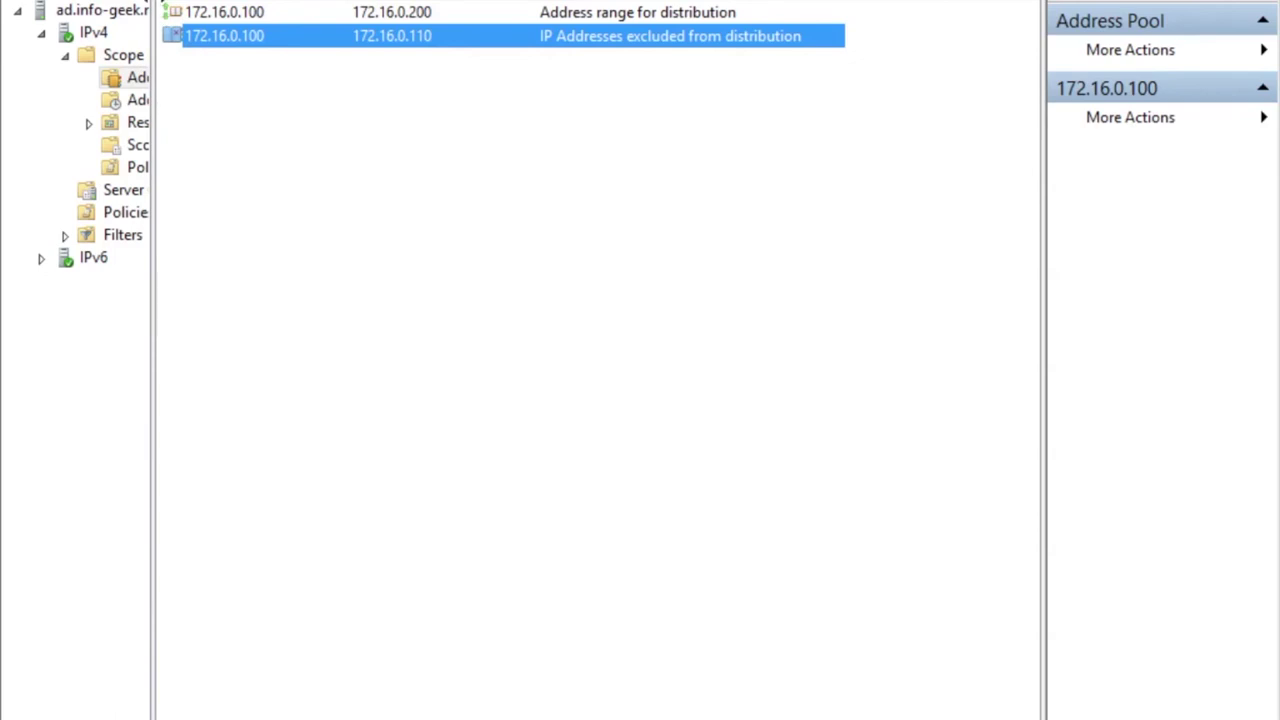
# Start a new reservation named client-win7 with IP address 172.16.0.199.
pyautogui.click(192, 130)
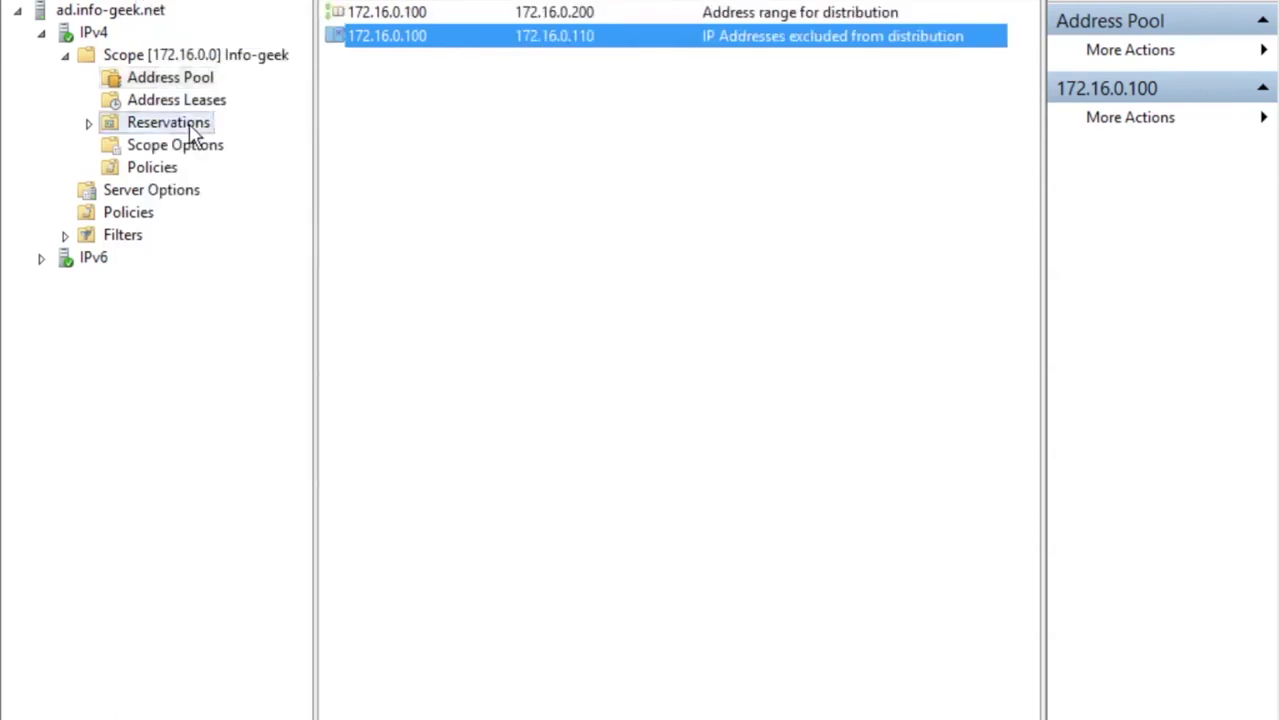
pyautogui.rightClick(192, 132)
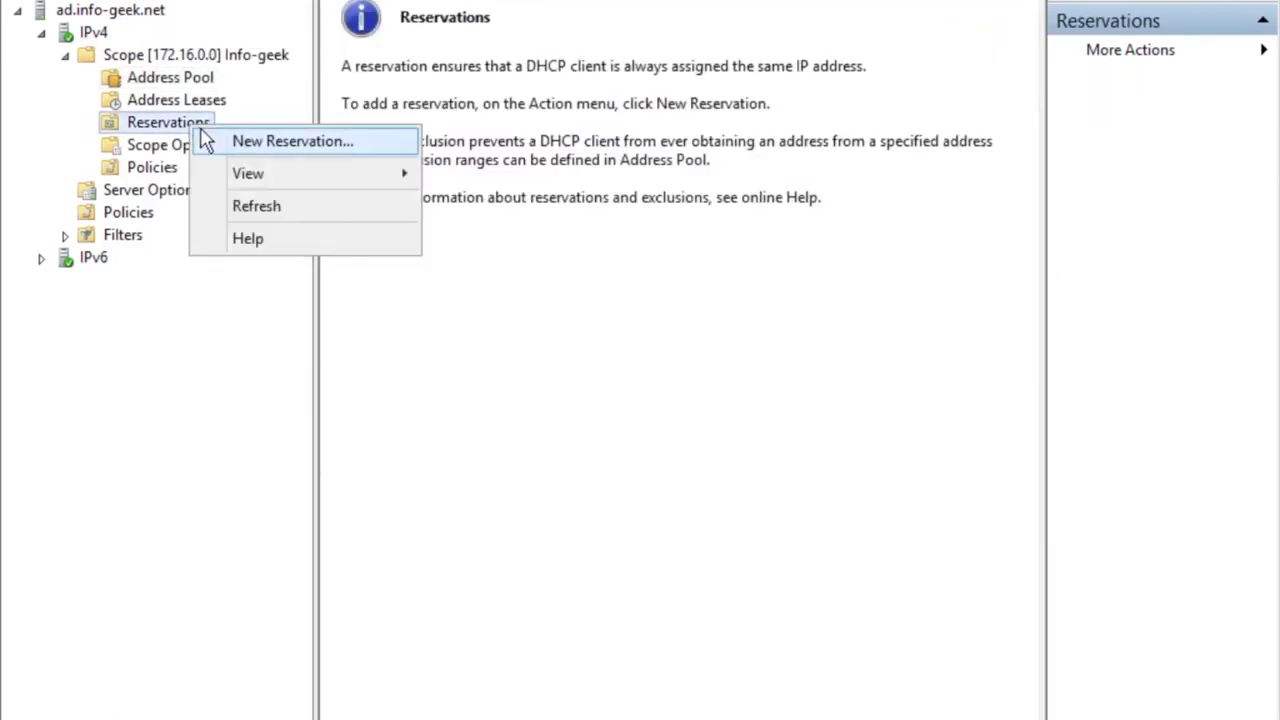
pyautogui.click(212, 140)
pyautogui.write('clie')
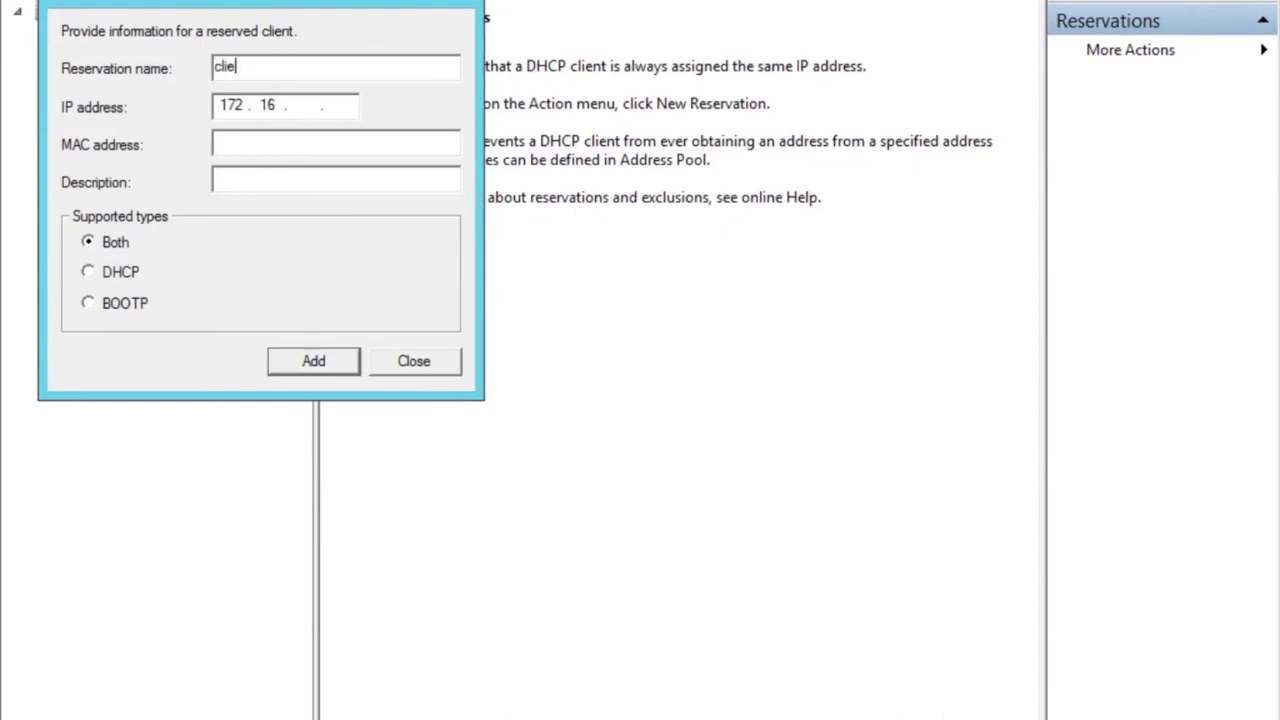
pyautogui.write('nt-win7')
pyautogui.click(317, 109)
pyautogui.write('0.199')
# Begin entering the MAC address 00-0c-29-35, reading it from the Windows 7 VM.
pyautogui.click(307, 138)
pyautogui.write('00-')
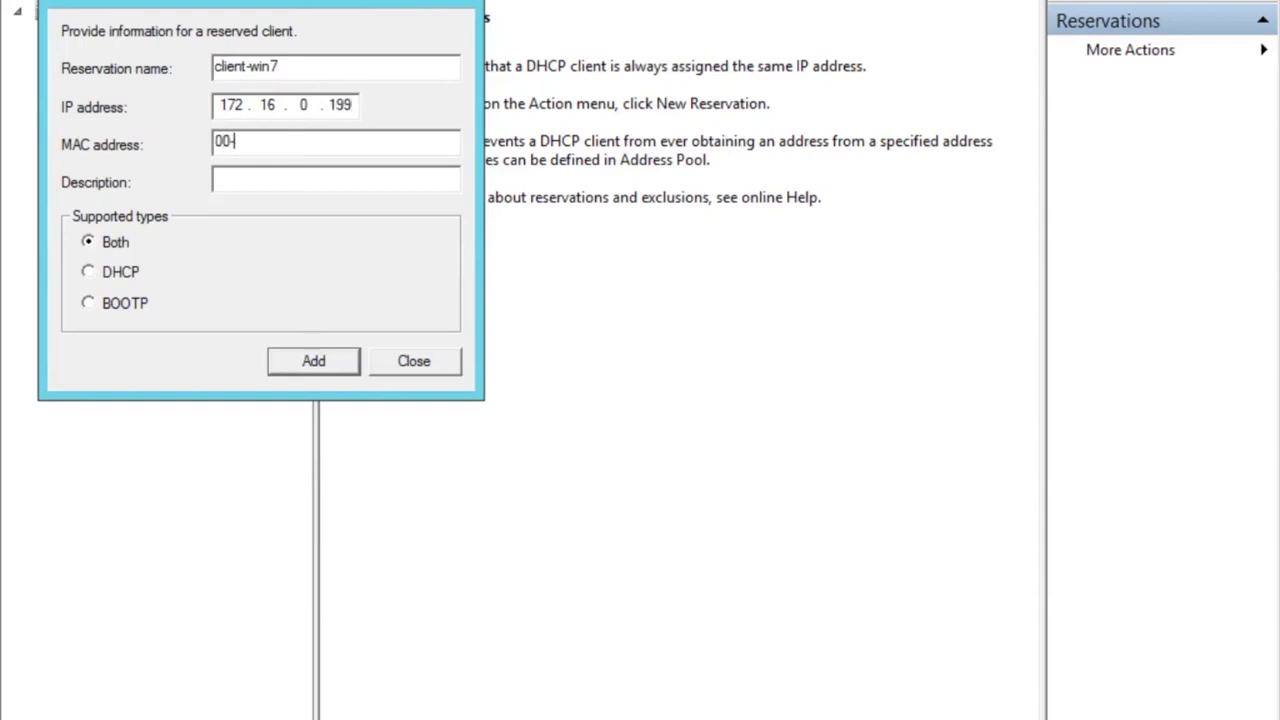
pyautogui.hotkey('ctrl', 'Up')
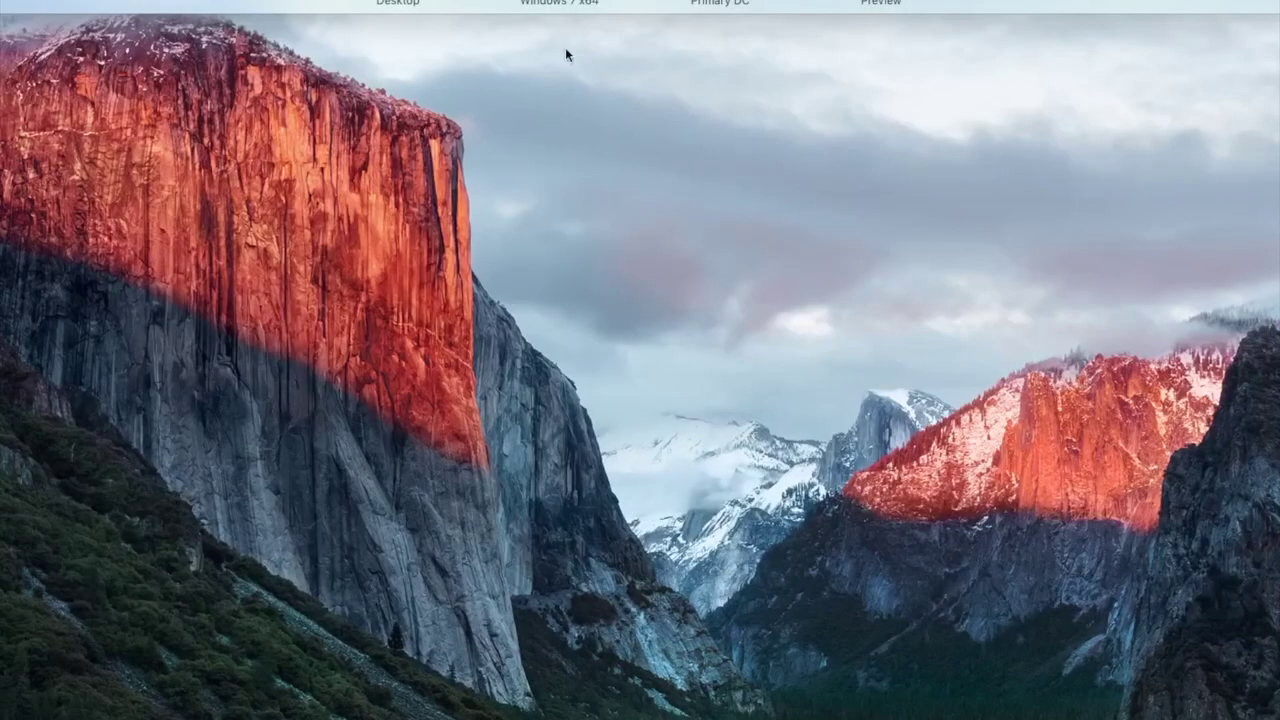
pyautogui.click(562, 19)
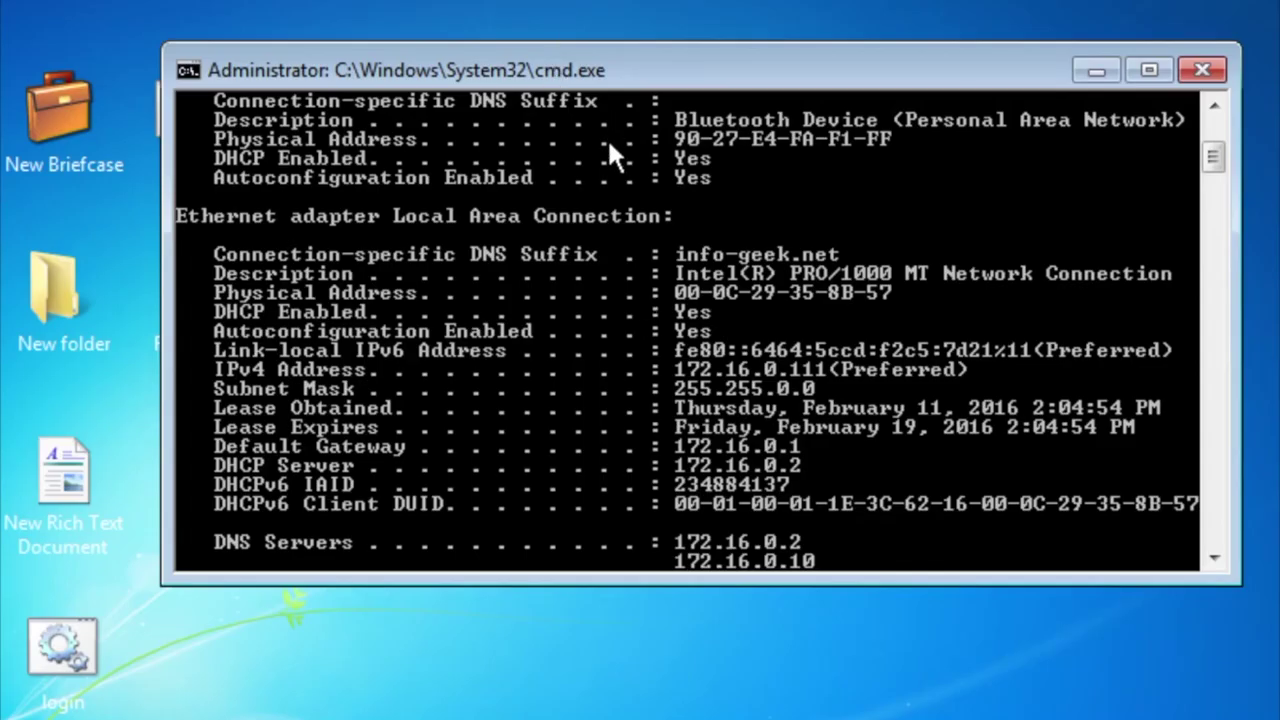
pyautogui.hotkey('ctrl', 'Up')
pyautogui.click(714, 19)
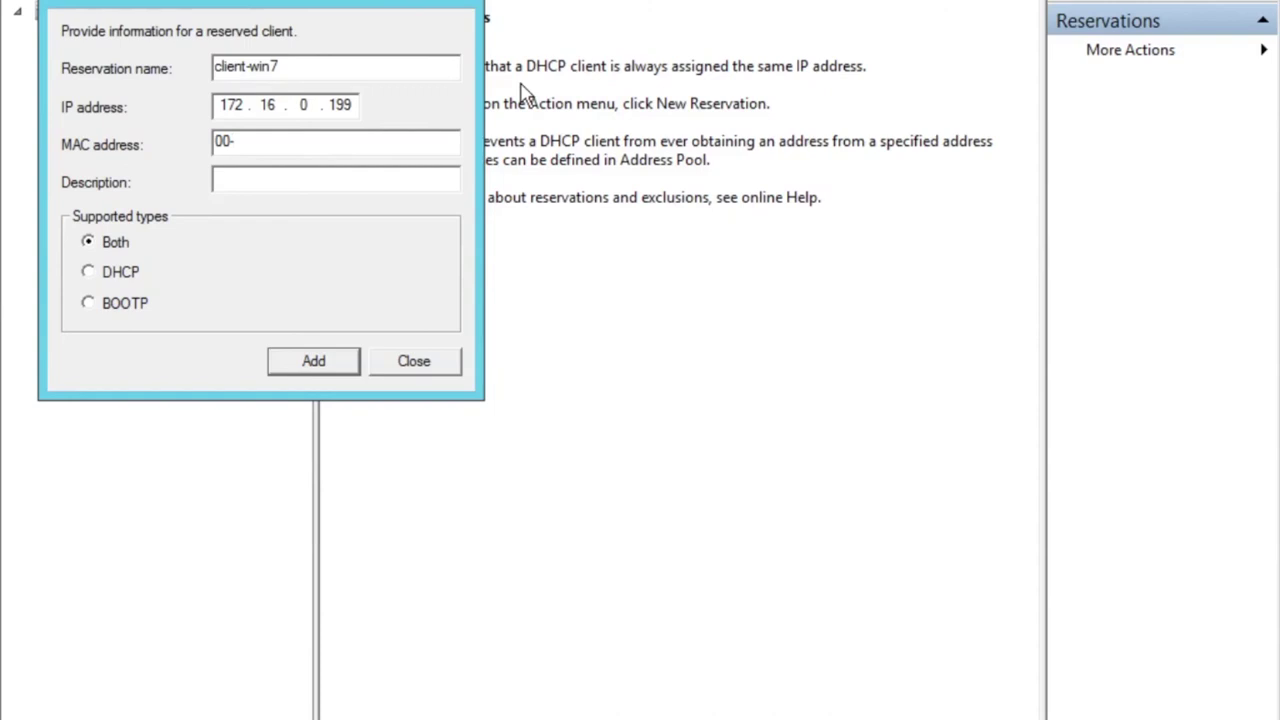
pyautogui.write('0c-29-35')
pyautogui.press('BackSpace')
pyautogui.write('5')
# Complete the MAC with -8B-57, add the client-win7 reservation and close the dialog.
pyautogui.hotkey('ctrl', 'Up')
pyautogui.click(600, 8)
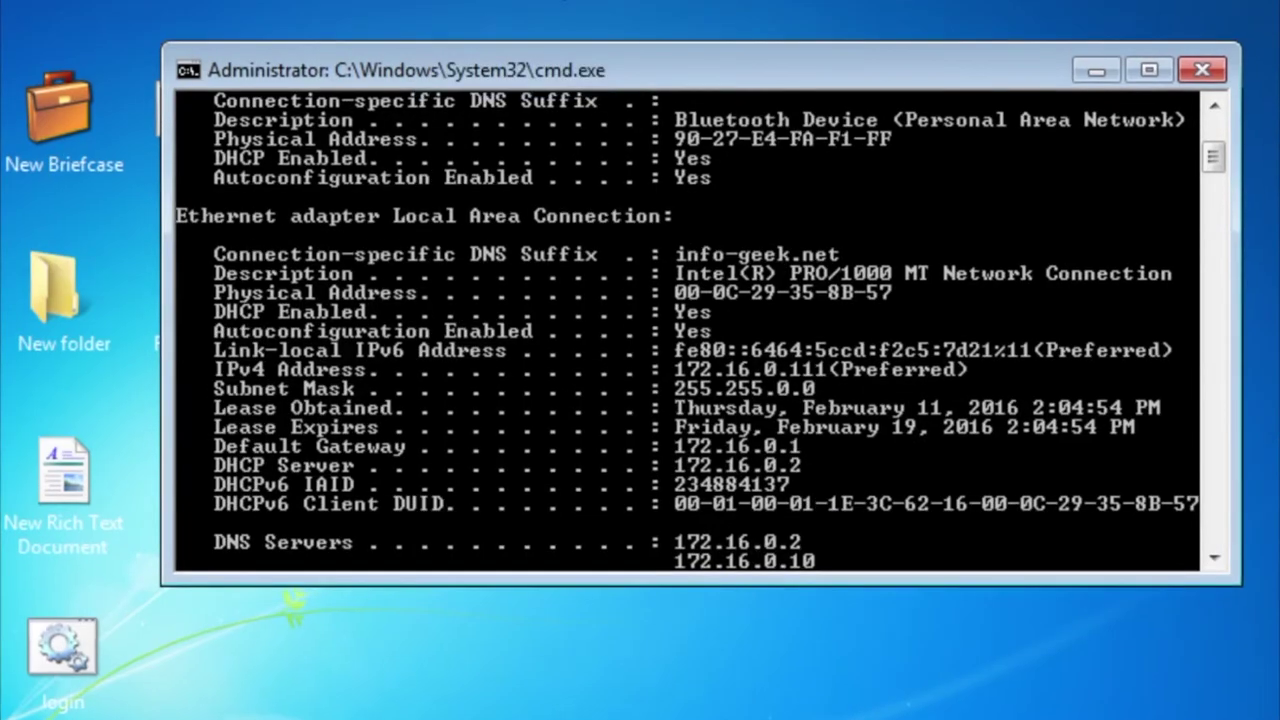
pyautogui.hotkey('ctrl', 'Up')
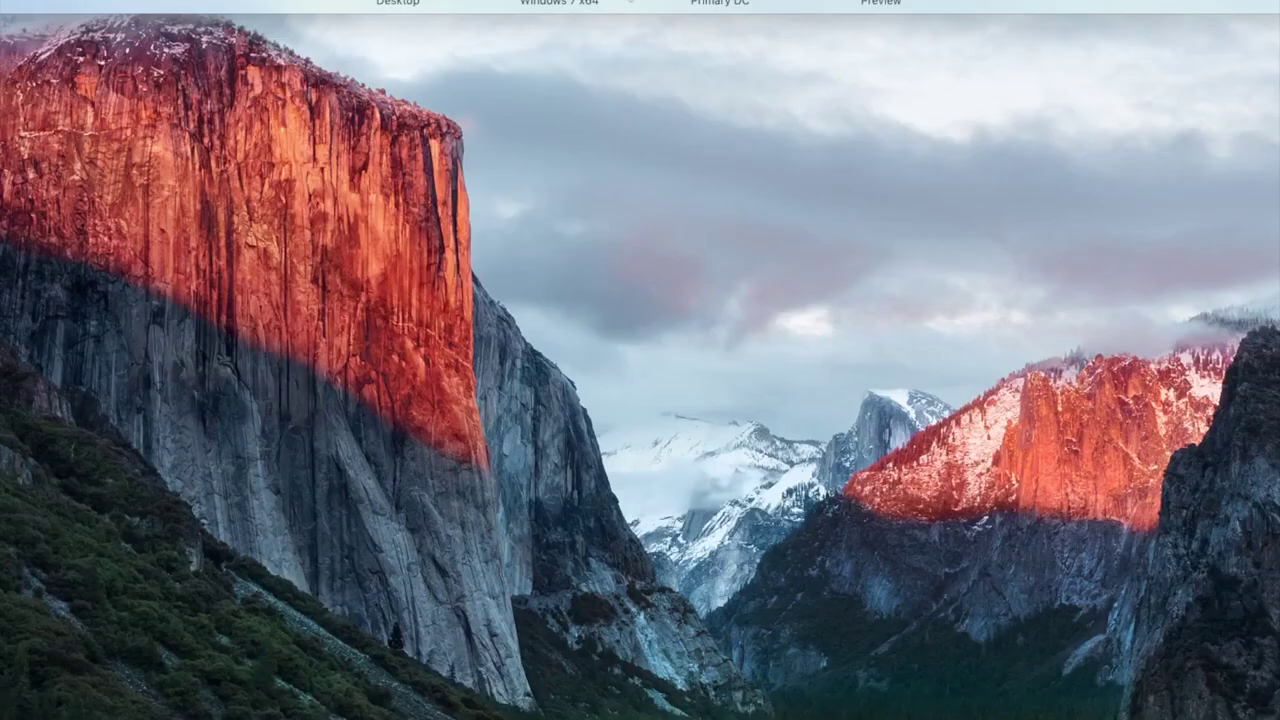
pyautogui.hotkey('ctrl', 'Right')
pyautogui.write('-8B-57')
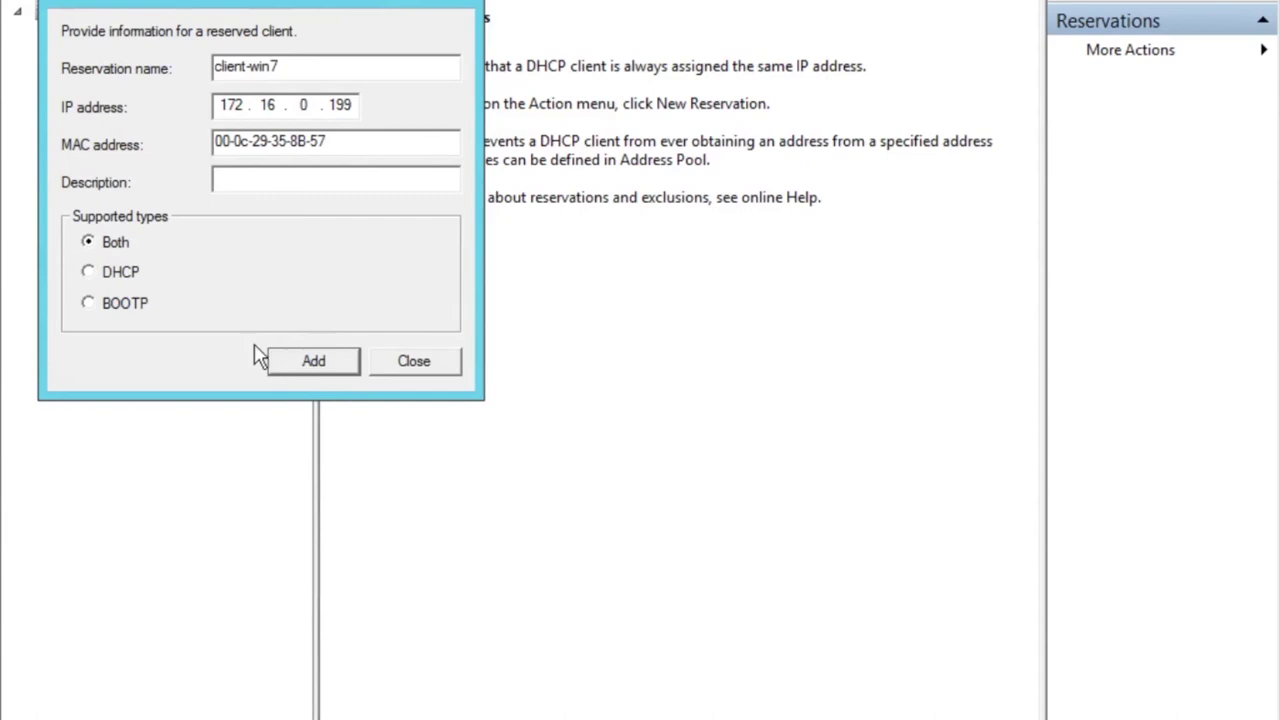
pyautogui.click(318, 364)
pyautogui.click(410, 366)
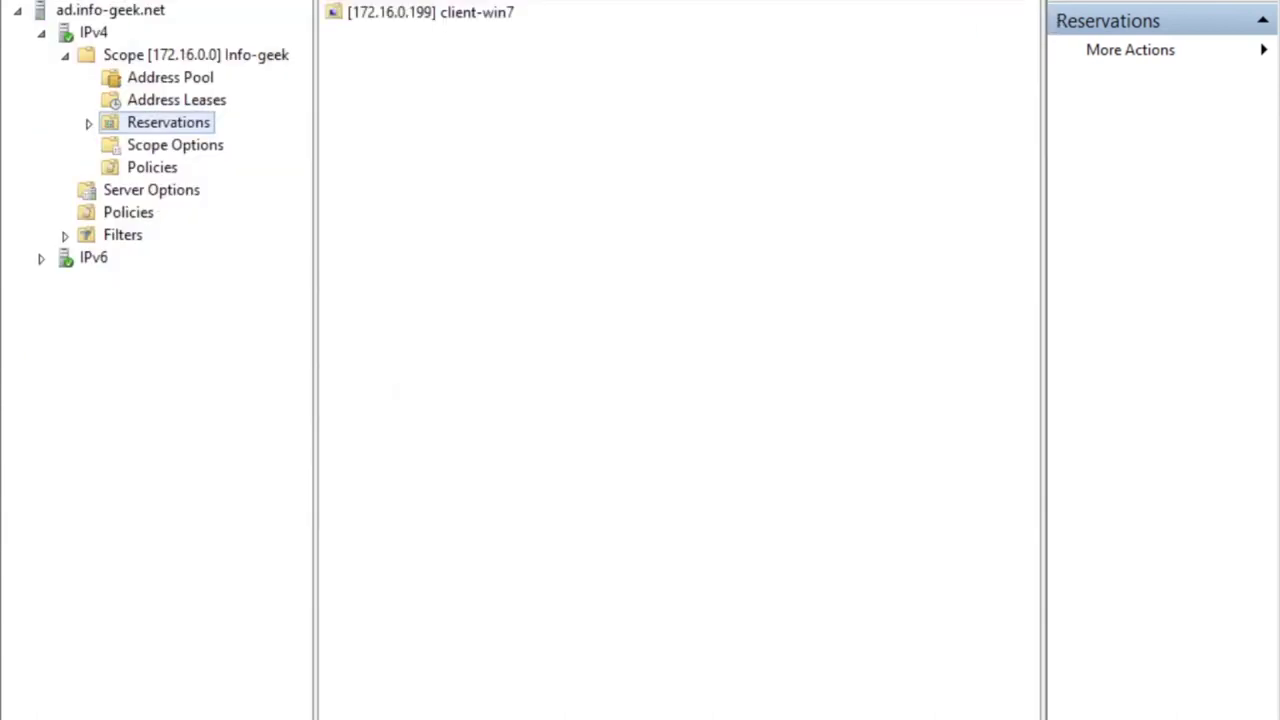
# Open Address Leases and select the inactive 172.16.0.199 client-win7 reservation.
pyautogui.click(130, 100)
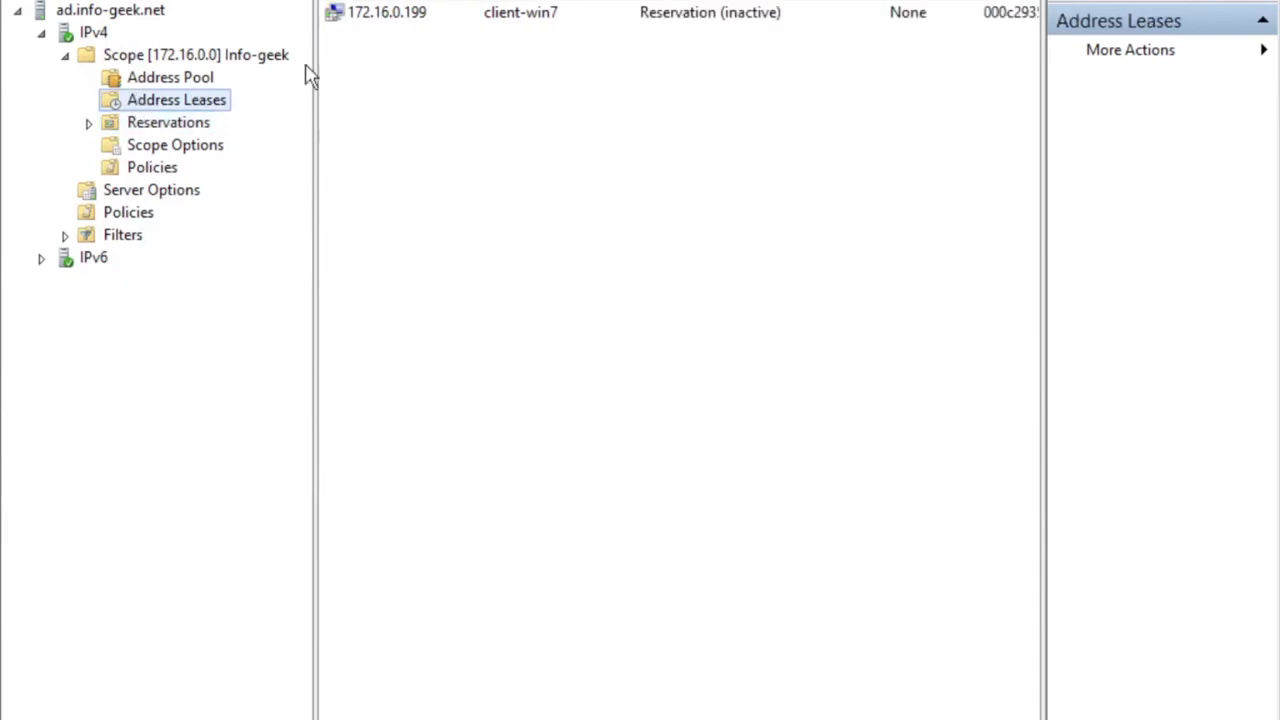
pyautogui.click(420, 18)
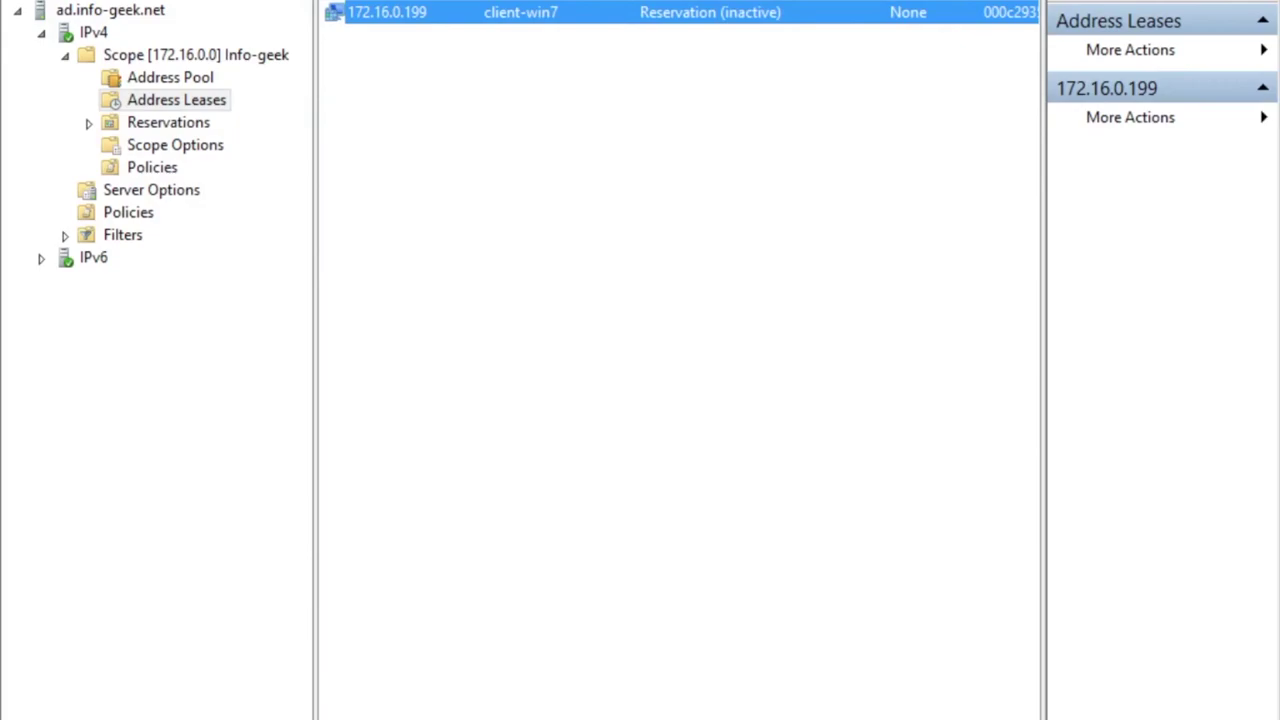
pyautogui.hotkey('ctrl', 'Up')
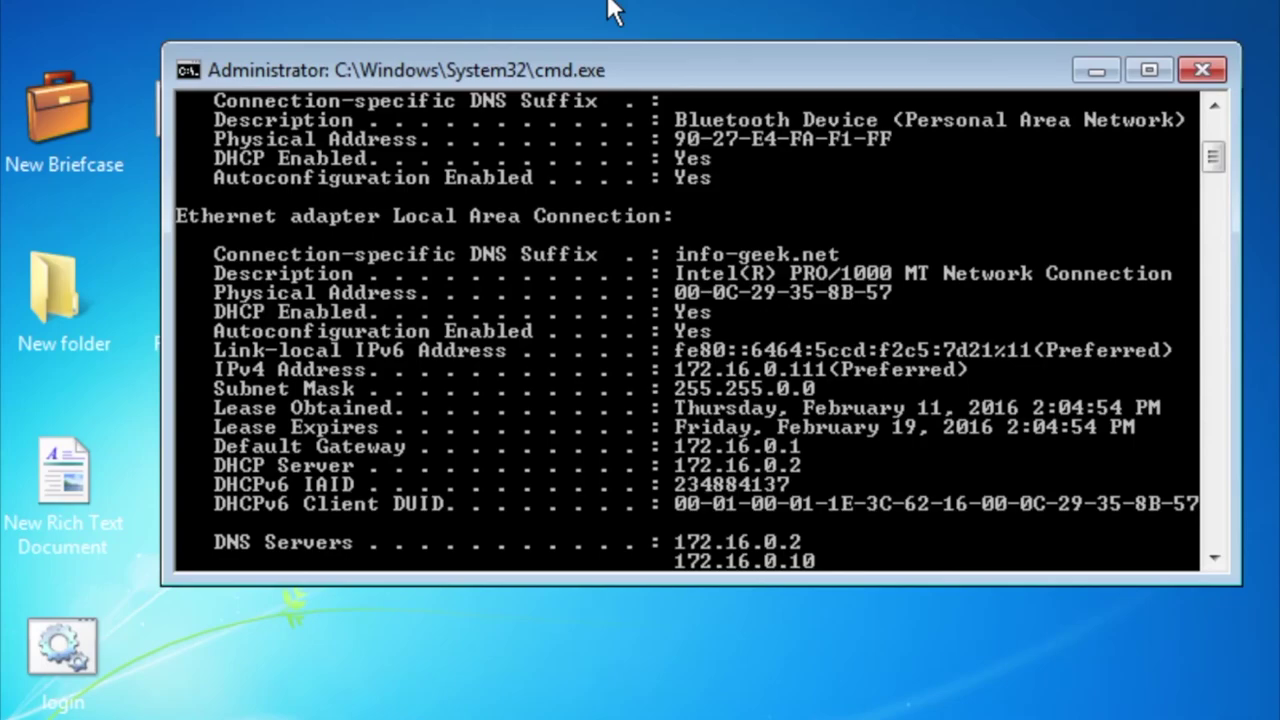
pyautogui.press('Up')
pyautogui.press('Escape')
pyautogui.write('cls')
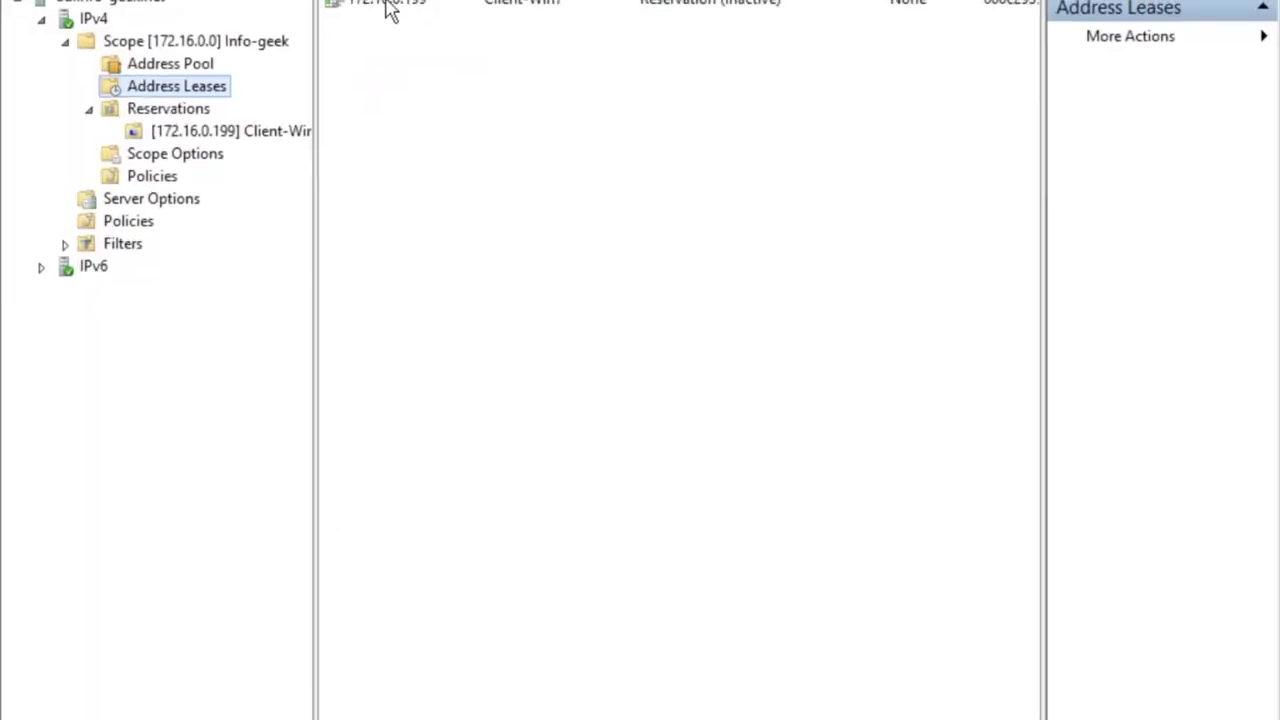
pyautogui.click(421, 10)
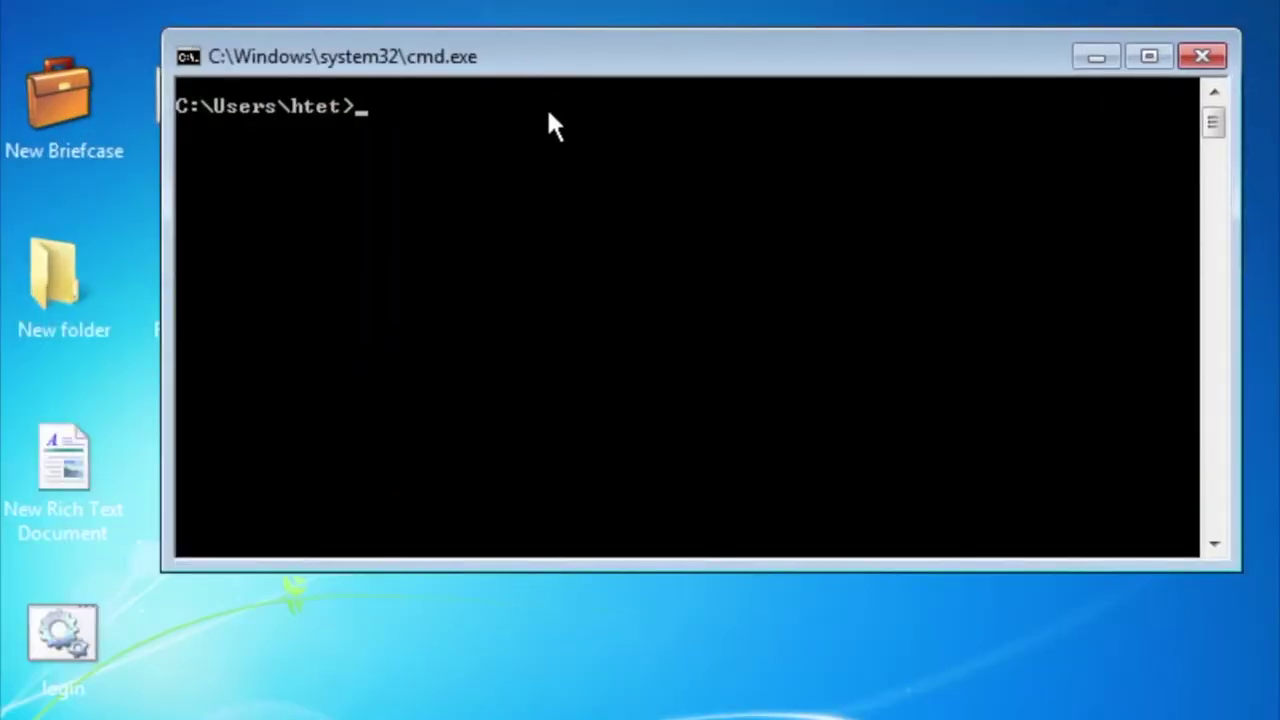
# Run ipconfig /renew and ipconfig /all, confirming the IPv4 address is now 172.16.0.199.
pyautogui.write('ipconfig /renew')
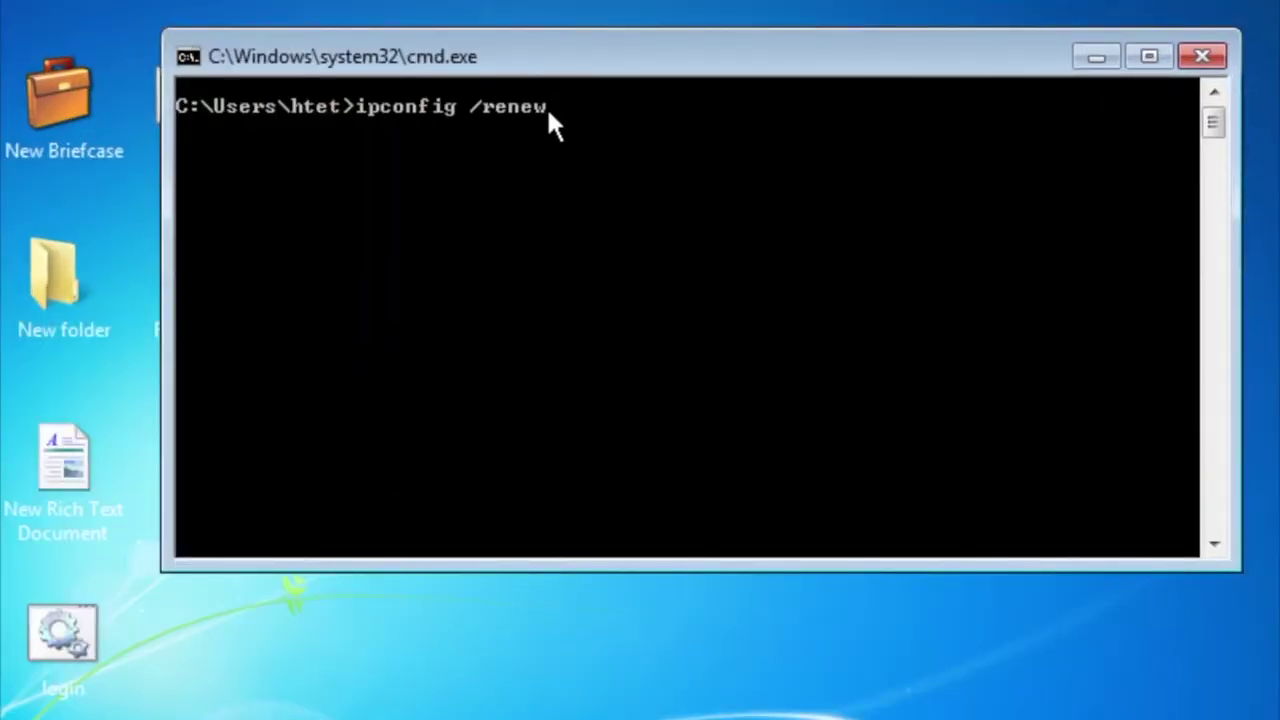
pyautogui.press('Return')
pyautogui.press('Up')
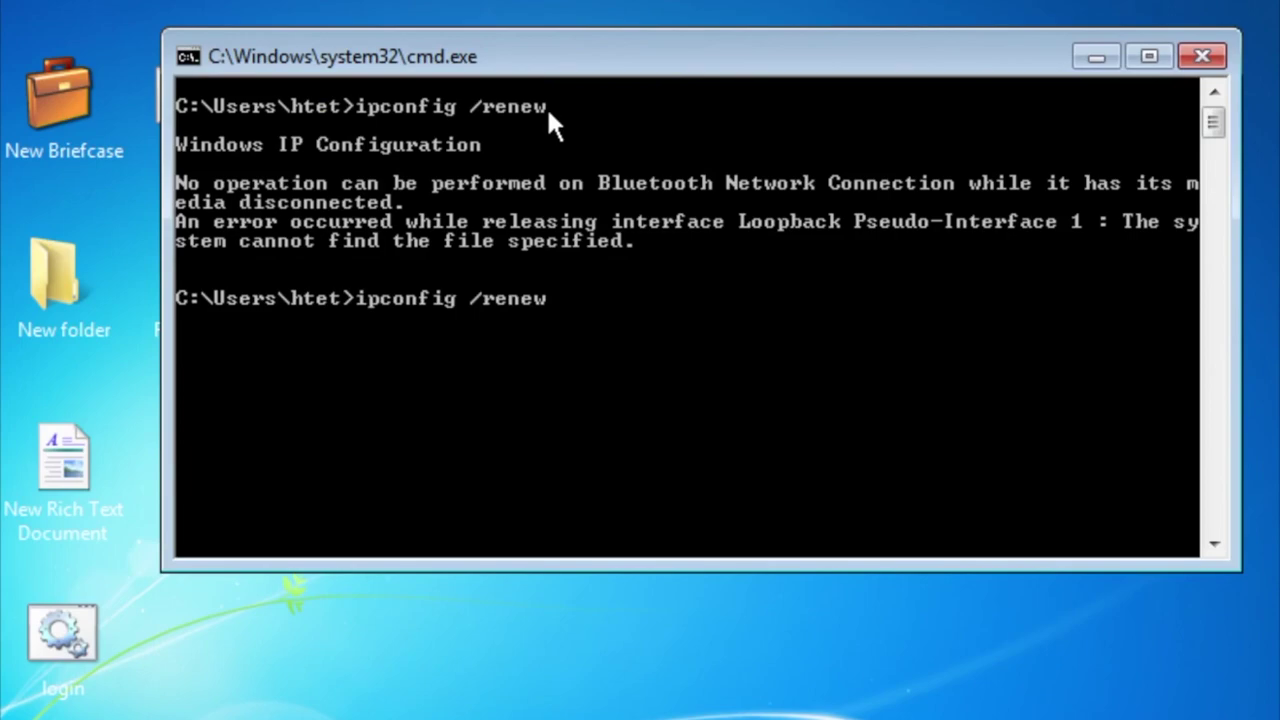
pyautogui.press('BackSpace')
pyautogui.press('BackSpace')
pyautogui.press('BackSpace')
pyautogui.press('BackSpace')
pyautogui.press('BackSpace')
pyautogui.write('all')
pyautogui.press('Return')
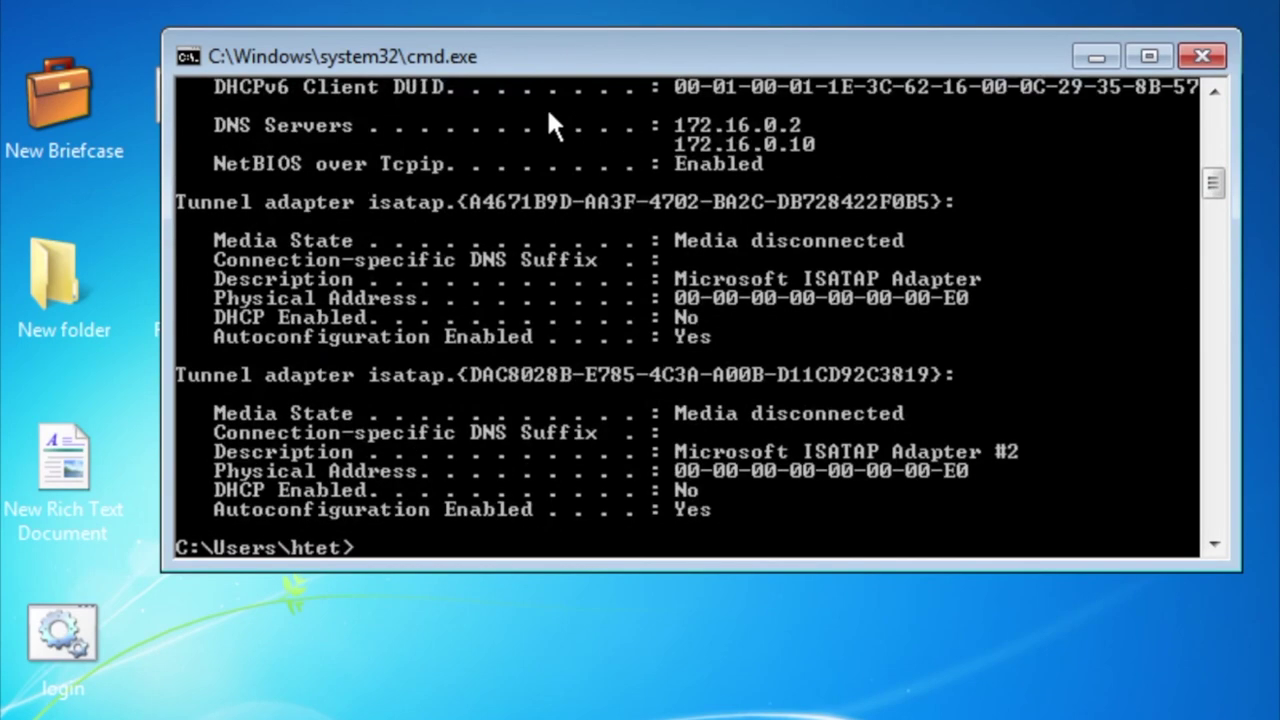
pyautogui.scroll(3, 548, 113)
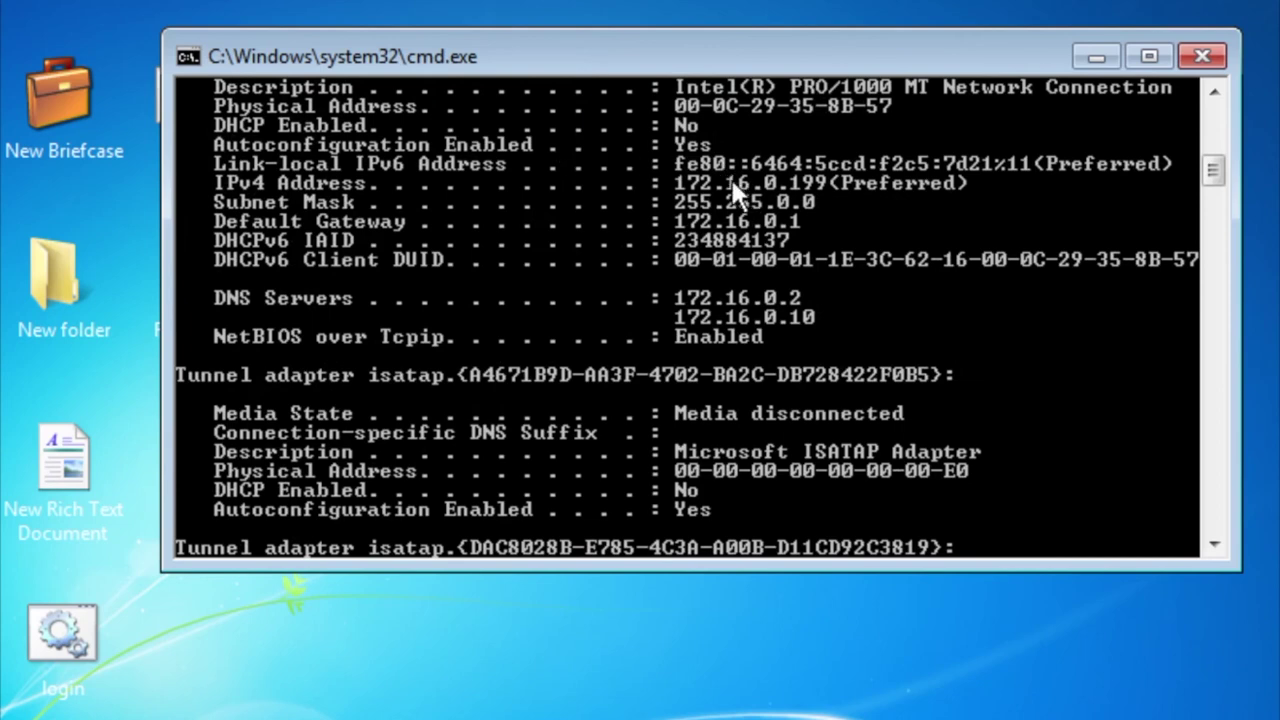
pyautogui.scroll(-6, 728, 176)
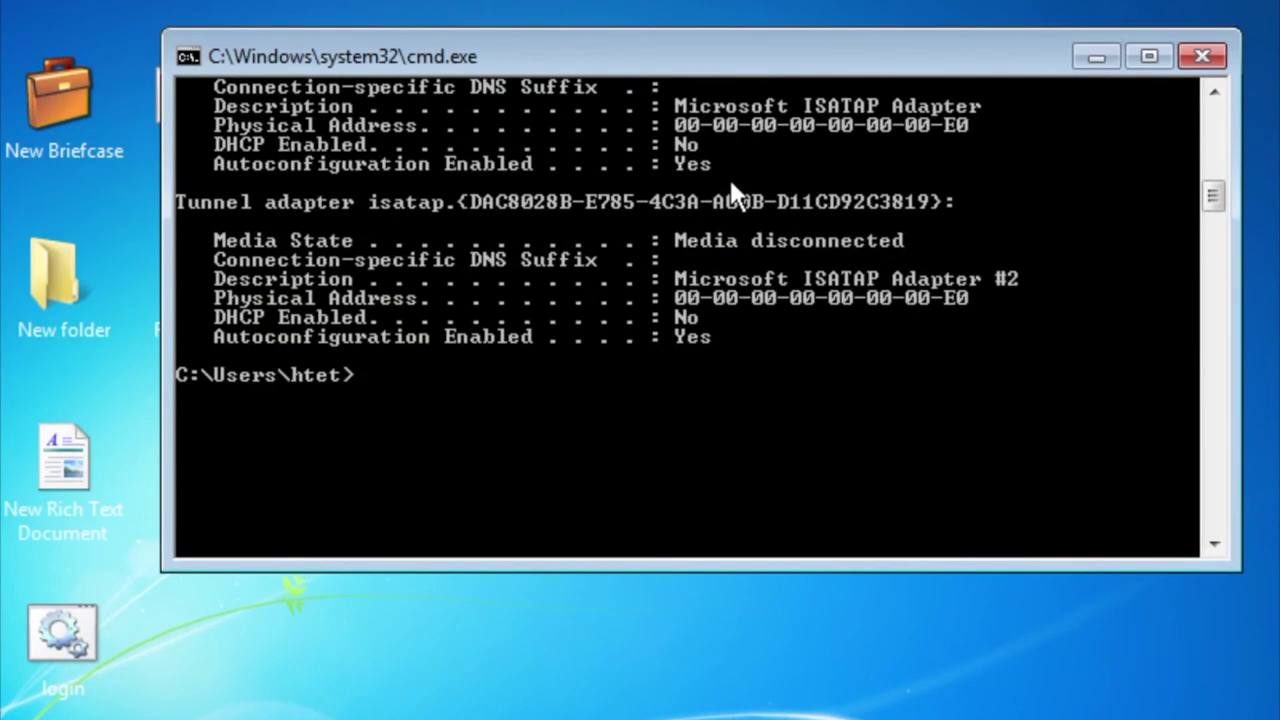